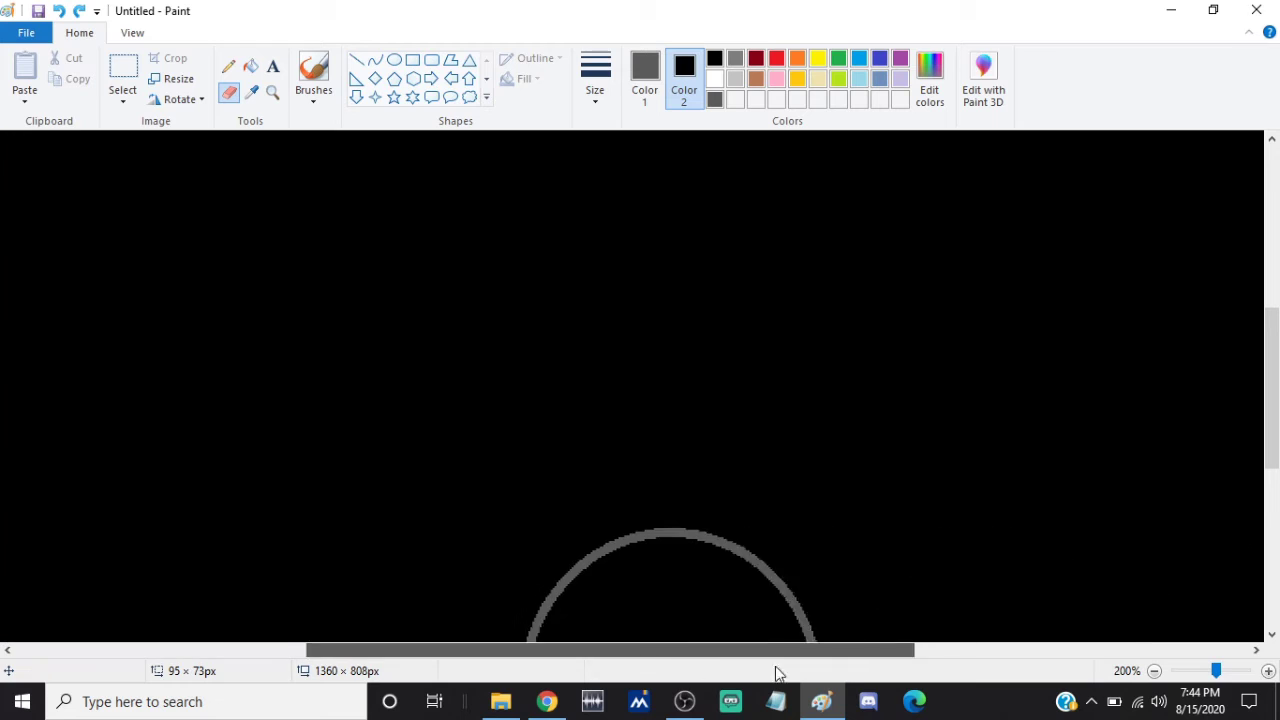
Erase the top arc of the grey head outline and join its open ends with a downward curve that forms two horns
left_click_drag(1273, 358, 1273, 463)
left_click(648, 201)
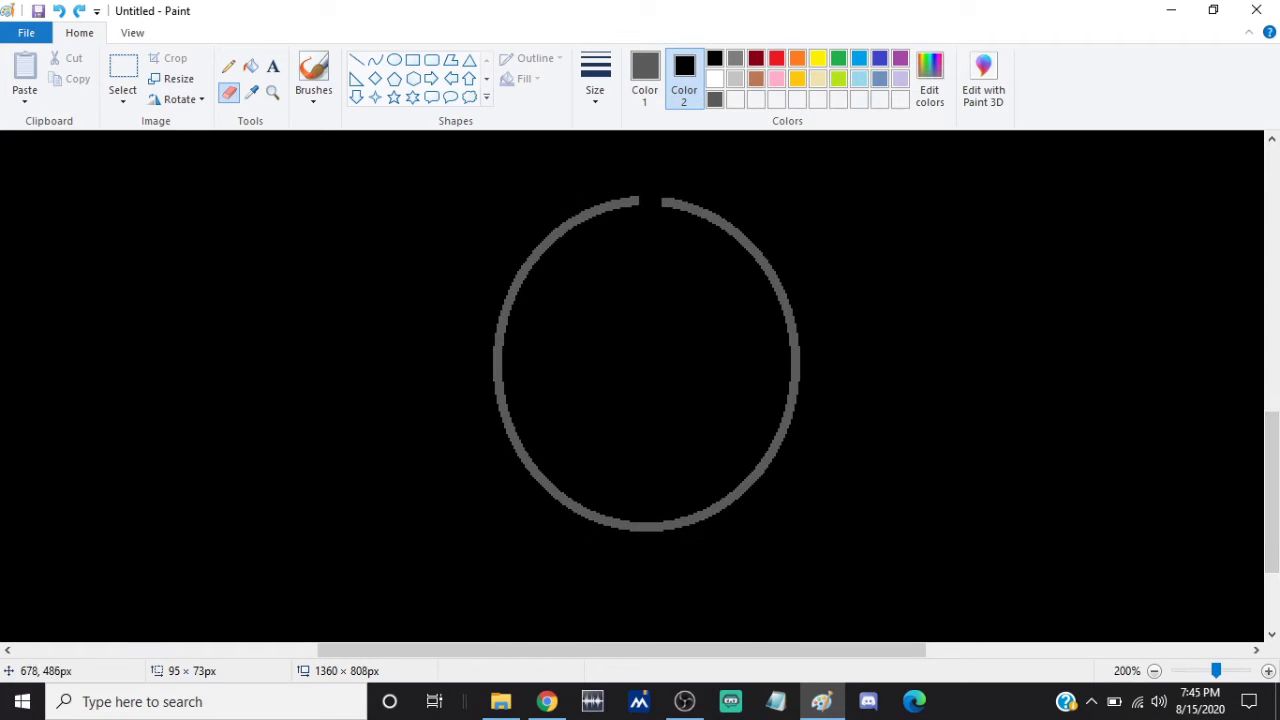
left_click_drag(560, 225, 702, 205)
left_click(375, 60)
mouse_move(561, 228)
left_mouse_down()
mouse_move(651, 186)
mouse_move(726, 223)
mouse_move(646, 371)
left_mouse_up()
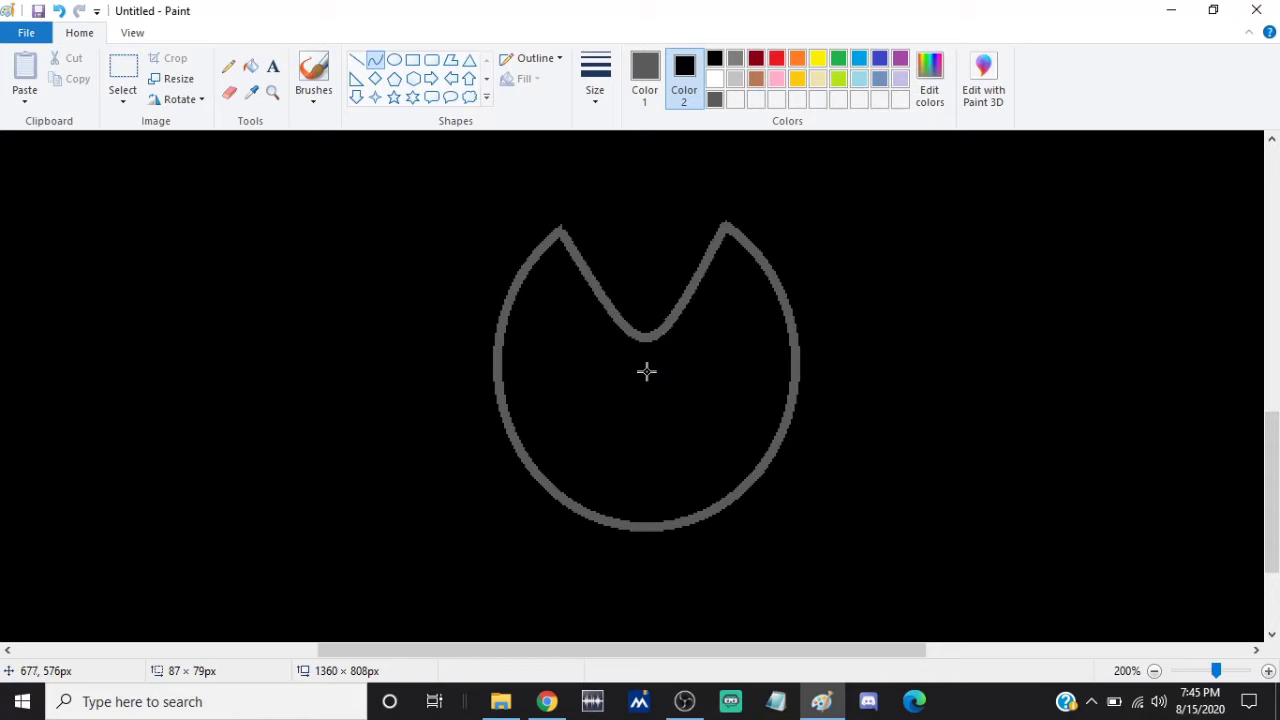
Draw a smaller, thinner grey ellipse centred inside the head outline as the face
left_click(229, 92)
left_click(394, 60)
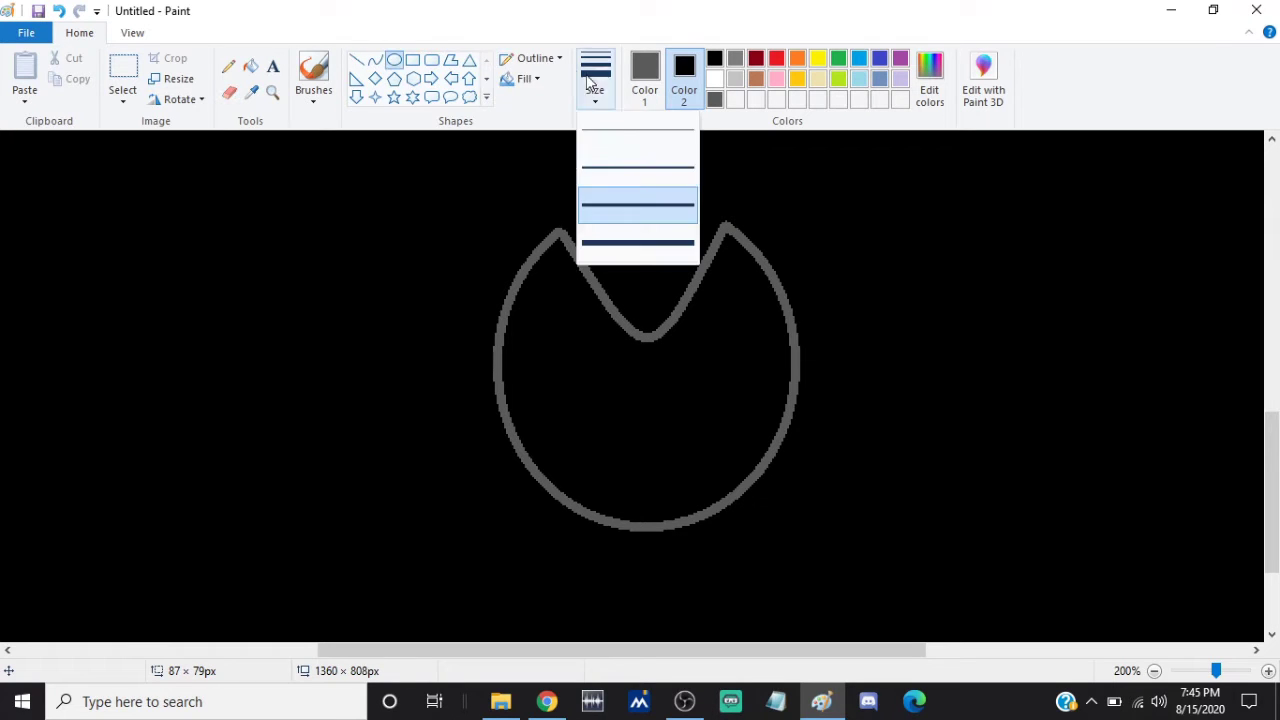
mouse_move(536, 276)
left_mouse_down()
mouse_move(720, 506)
mouse_move(782, 514)
left_mouse_up()
left_click_drag(700, 434, 688, 423)
Erase the top of the inner face ellipse and join its open ends with two straight grey lines forming a V
left_click(229, 92)
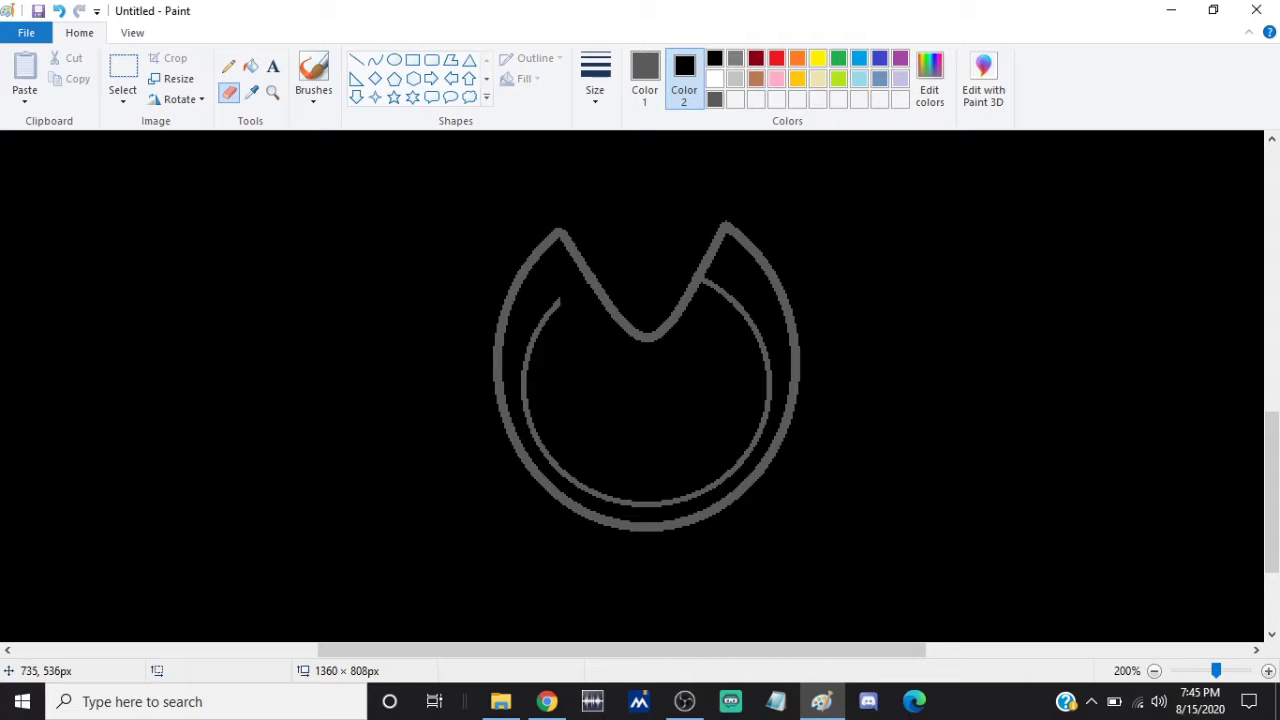
left_click(356, 60)
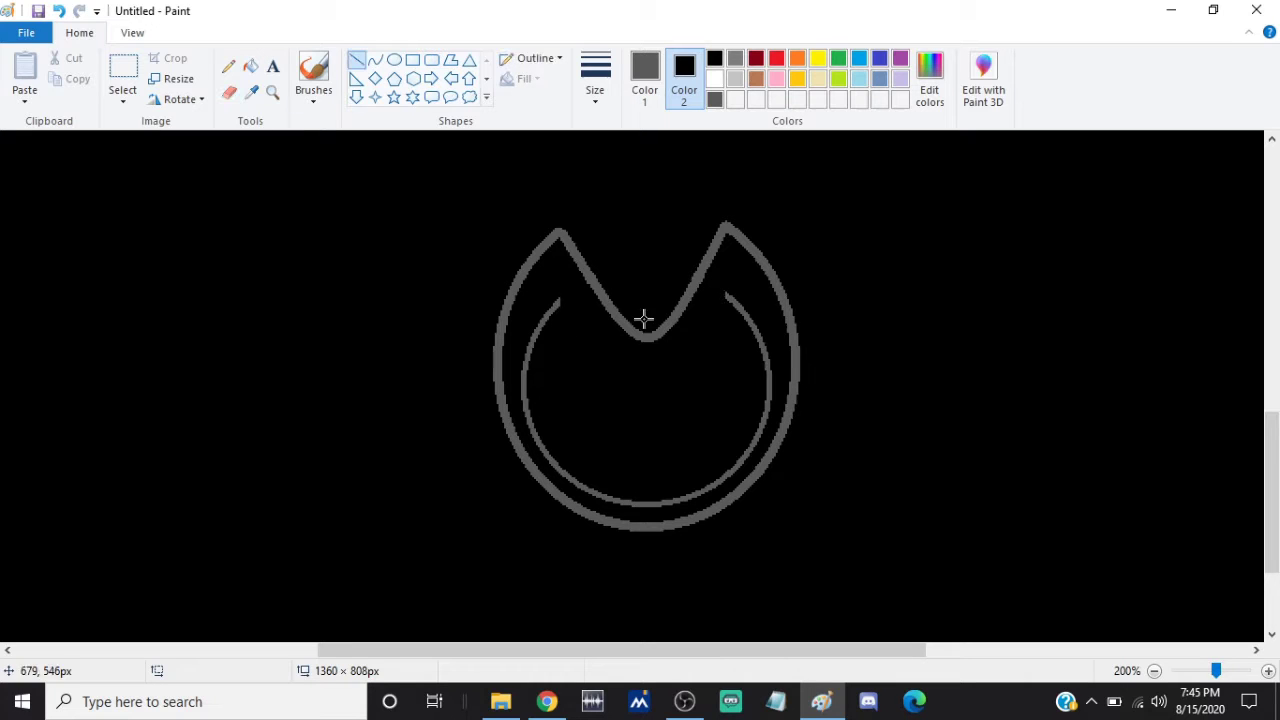
mouse_move(558, 302)
left_mouse_down()
mouse_move(648, 362)
mouse_move(726, 293)
left_mouse_up()
left_click(229, 92)
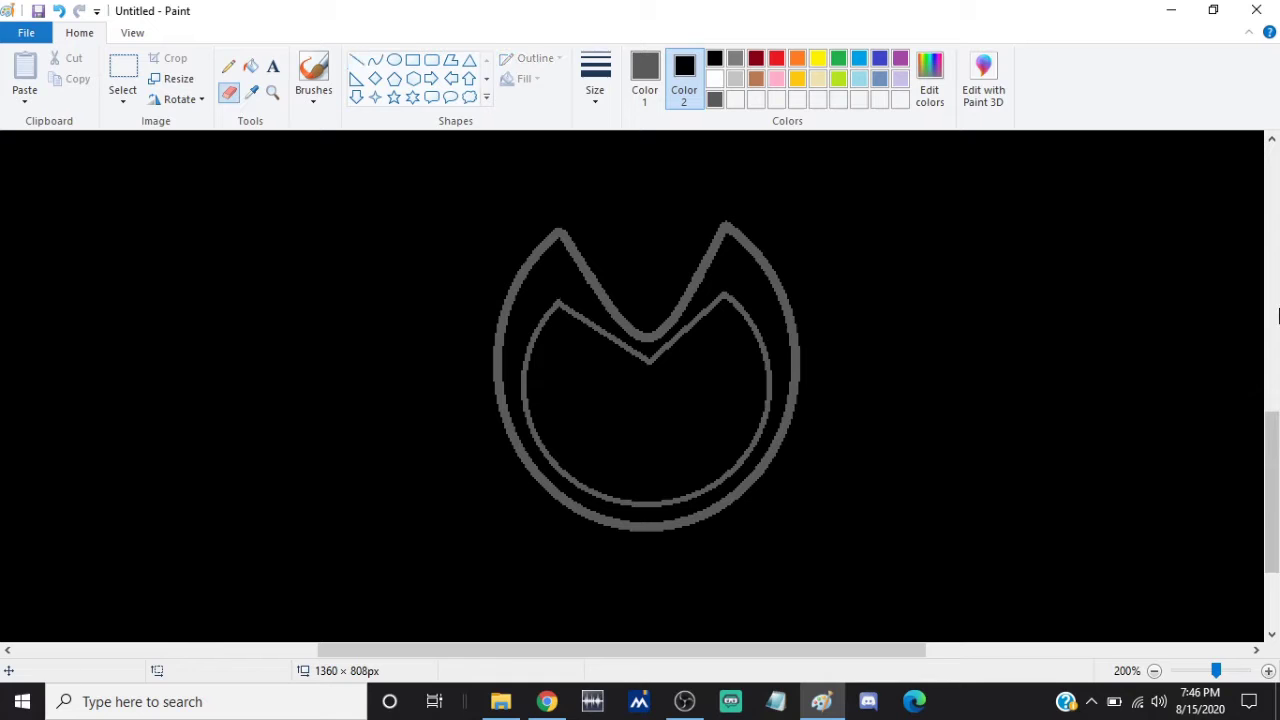
Divide the face into two halves with a vertical grey line from the V's tip to the bottom of the inner outline
left_click(250, 66)
left_click(356, 60)
left_click_drag(648, 363, 648, 502)
left_click(692, 428)
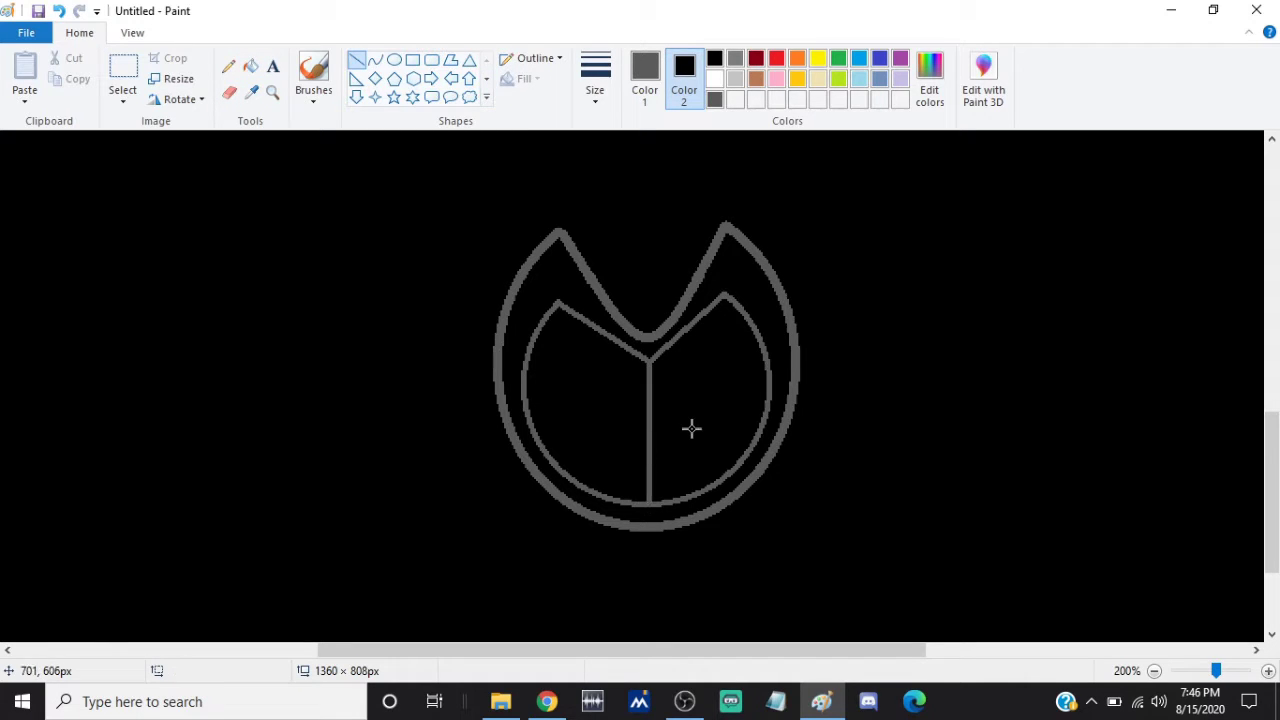
Fill the right half of the face with white
left_click(715, 81)
left_click(252, 67)
left_click(714, 375)
left_click(60, 12)
left_click(646, 80)
left_click(715, 79)
left_click(742, 408)
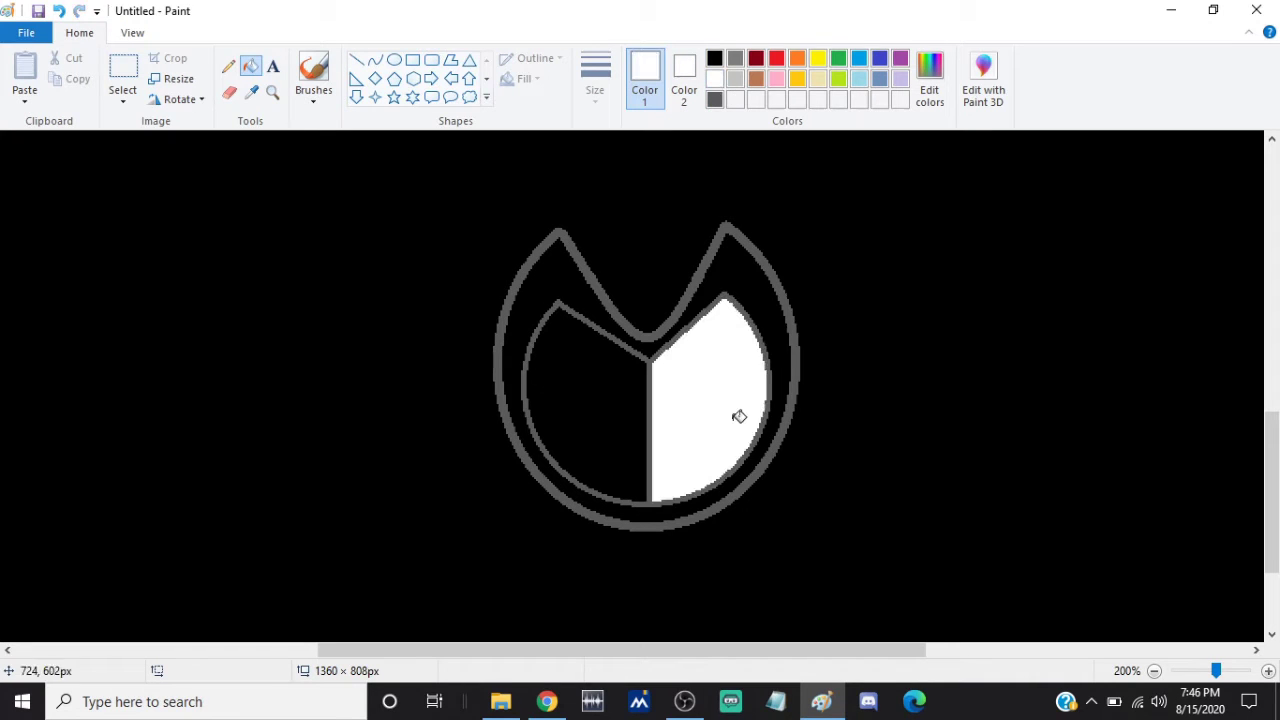
Draw a thick grey upright ellipse centred just below the head as the body
left_click(394, 62)
left_click(716, 59)
left_click(598, 90)
left_click(626, 209)
left_click(594, 80)
left_click(638, 176)
left_click(714, 99)
scroll(590, 400, "down", 3)
mouse_move(594, 402)
left_mouse_down()
mouse_move(777, 705)
mouse_move(831, 700)
left_mouse_up()
left_click_drag(740, 560, 677, 554)
left_click(975, 479)
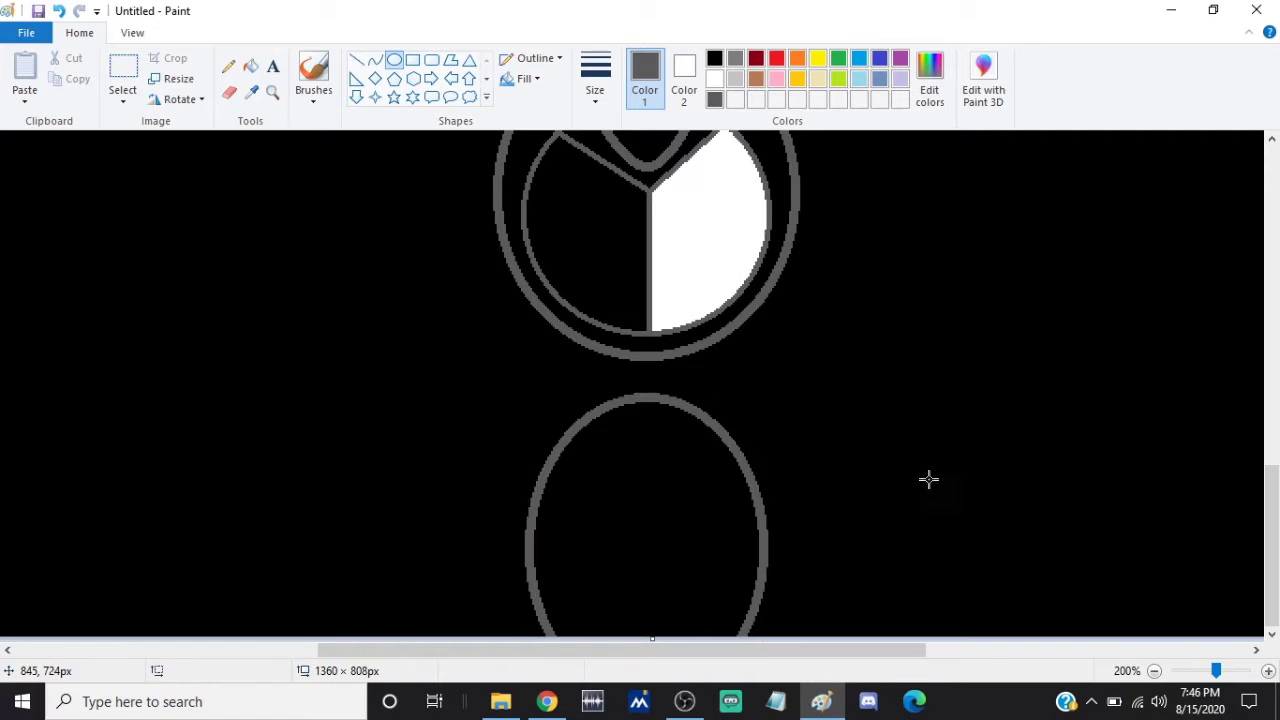
Draw a small, thinner grey circle at the top of the body as the bow tie knot and erase the body line inside it in black
left_click(594, 80)
left_click(608, 203)
left_click_drag(627, 379, 672, 412)
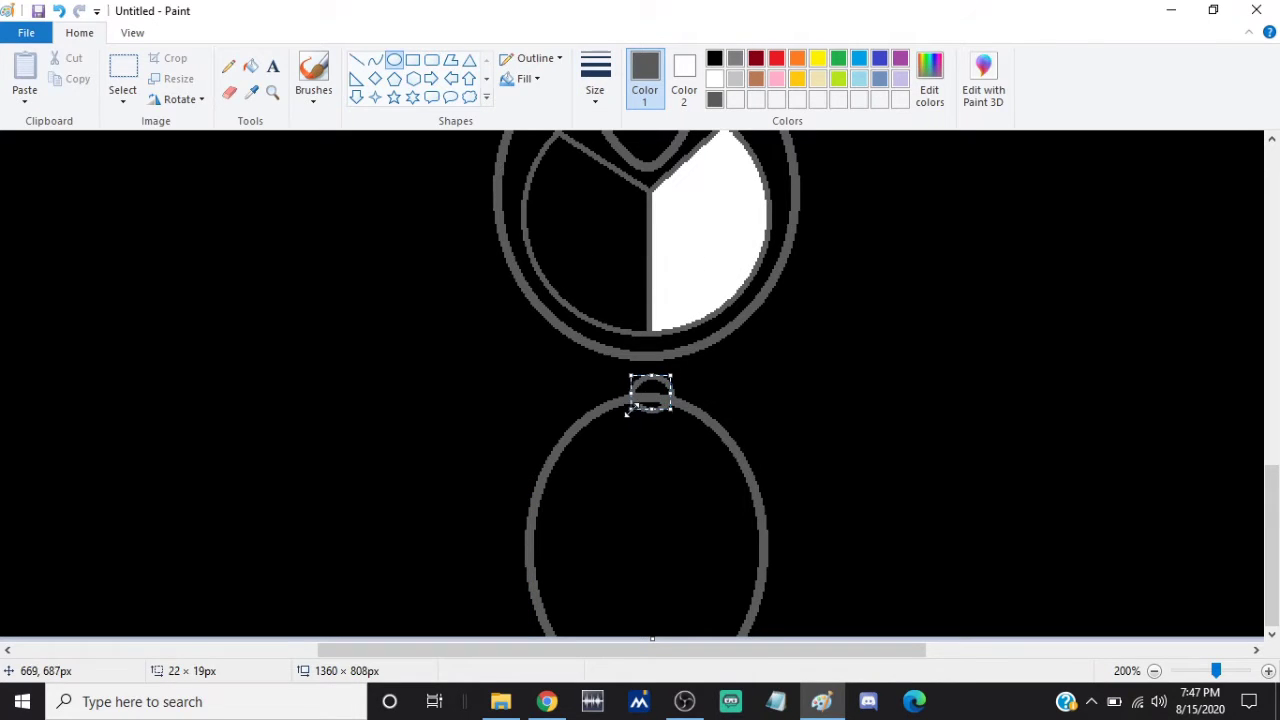
left_click(229, 92)
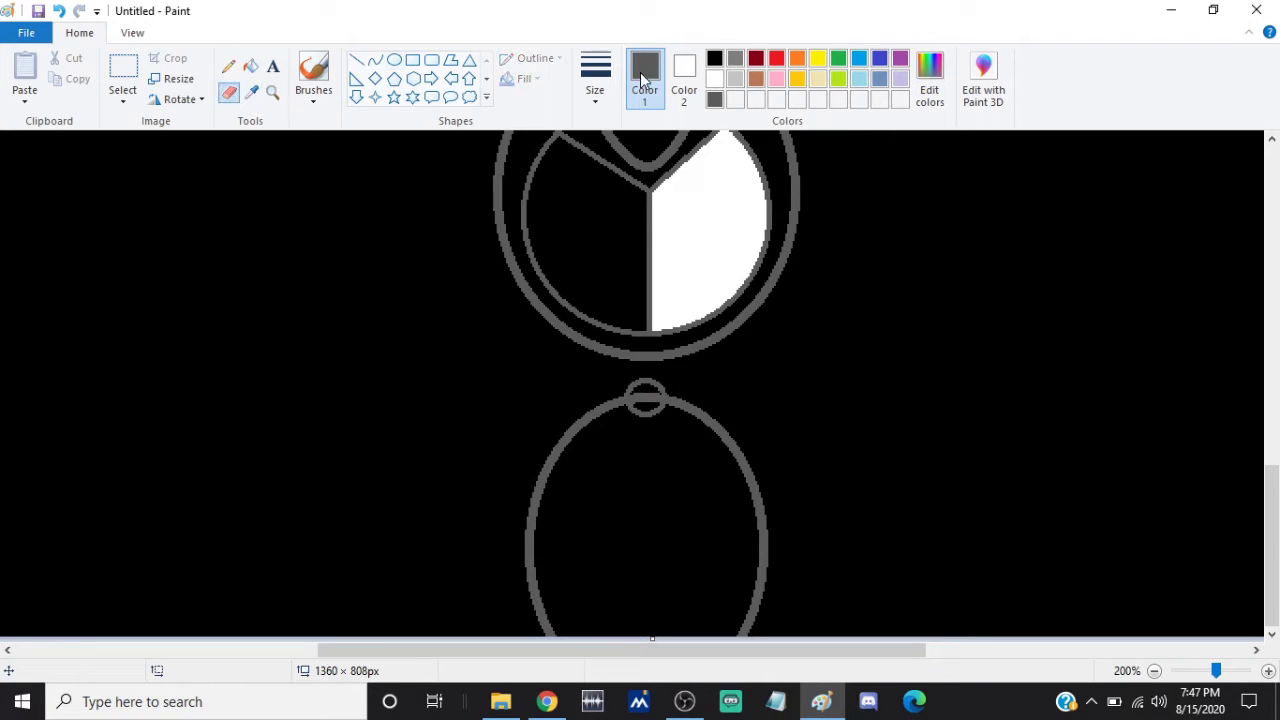
left_click(684, 75)
left_click(714, 58)
left_click(594, 80)
left_click(608, 200)
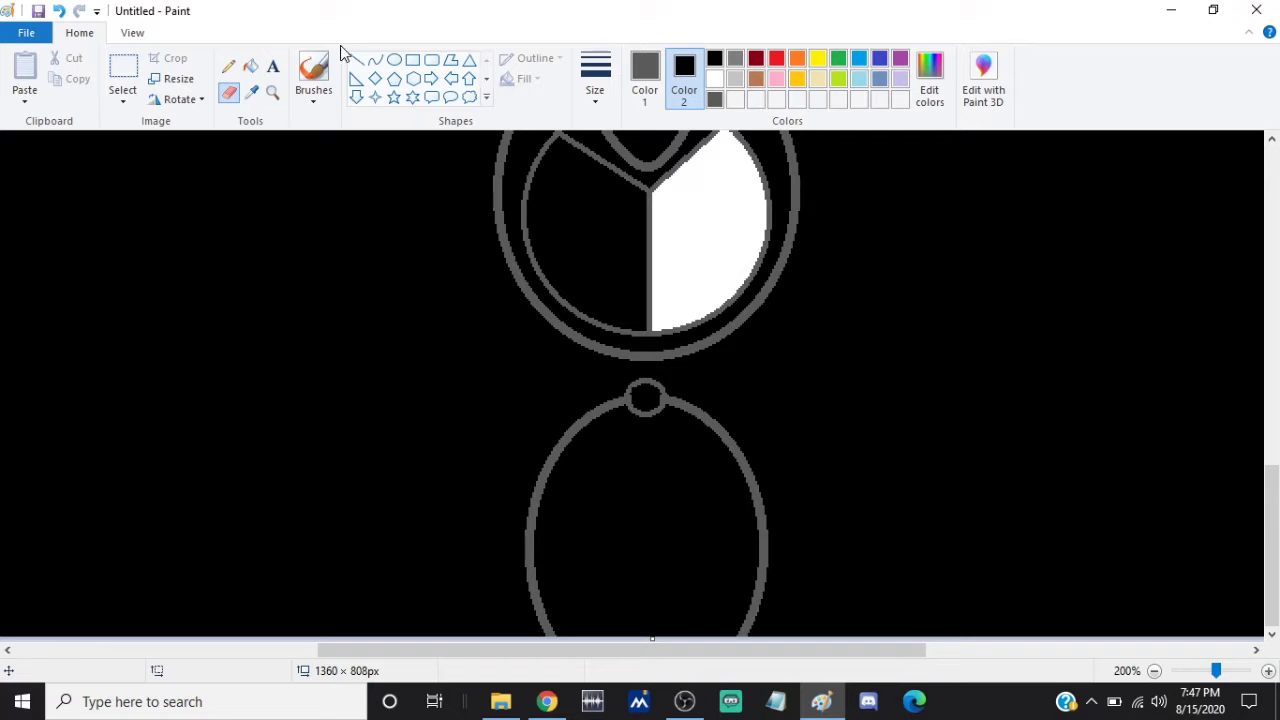
Draw the two bow tie wings with straight grey lines on both sides of the knot
left_click(594, 80)
left_click(606, 166)
left_click(356, 60)
mouse_move(630, 383)
left_mouse_down()
mouse_move(543, 343)
mouse_move(530, 418)
mouse_move(628, 400)
left_mouse_up()
left_click(59, 11)
mouse_move(530, 418)
left_mouse_down()
mouse_move(626, 400)
mouse_move(744, 352)
mouse_move(755, 415)
mouse_move(664, 400)
left_mouse_up()
left_click(592, 78)
left_click(613, 127)
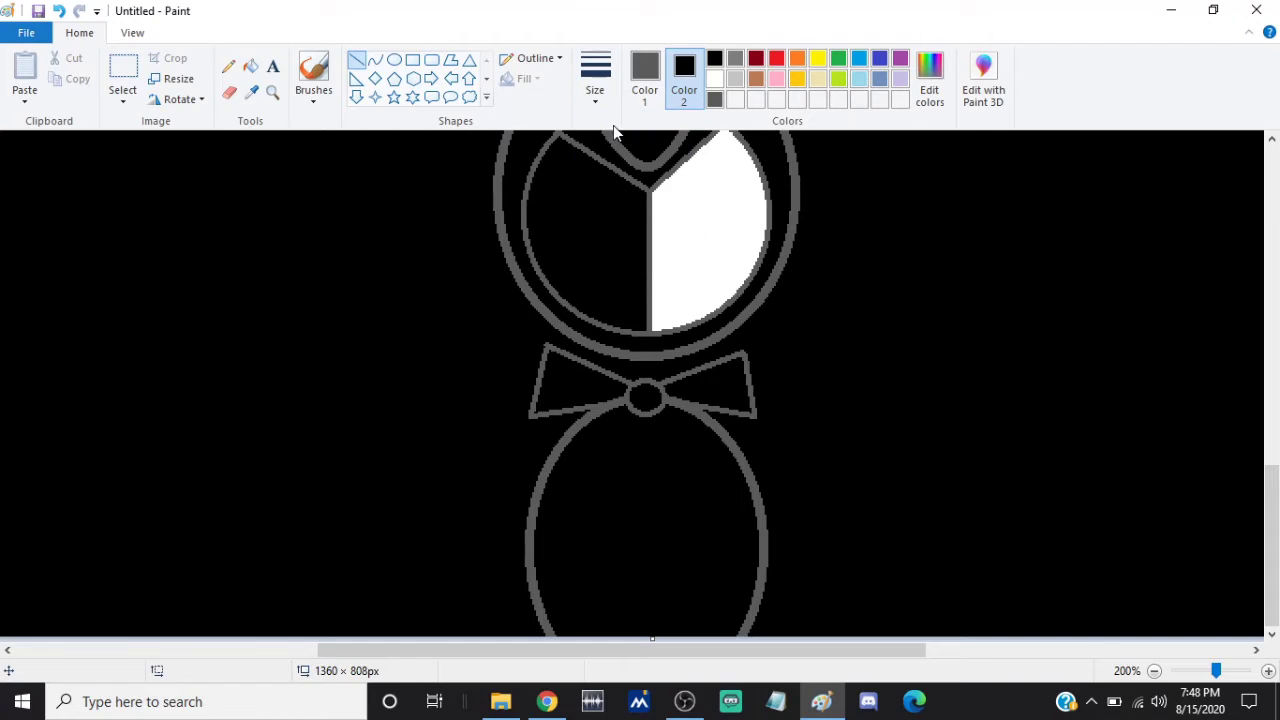
Split the knot with a thin vertical grey line and fill its right half and the right bow wing with white
left_click(643, 86)
left_click_drag(646, 384, 645, 413)
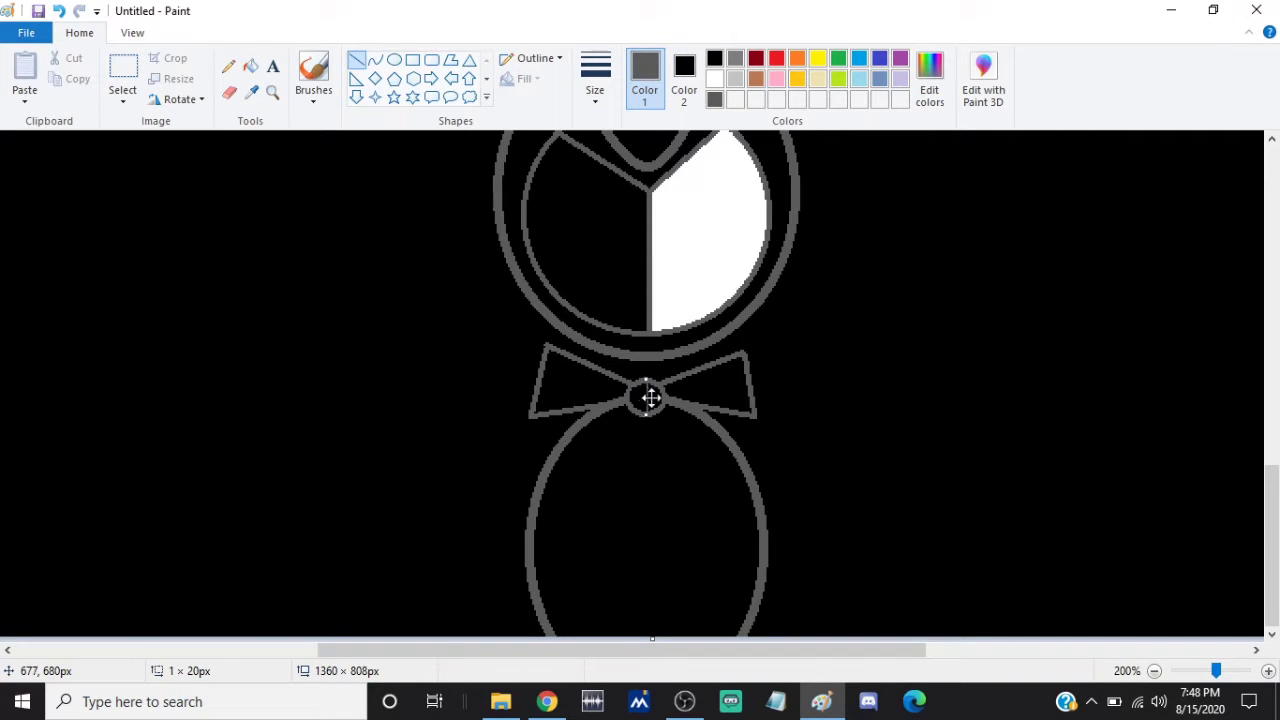
left_click(250, 65)
left_click(714, 79)
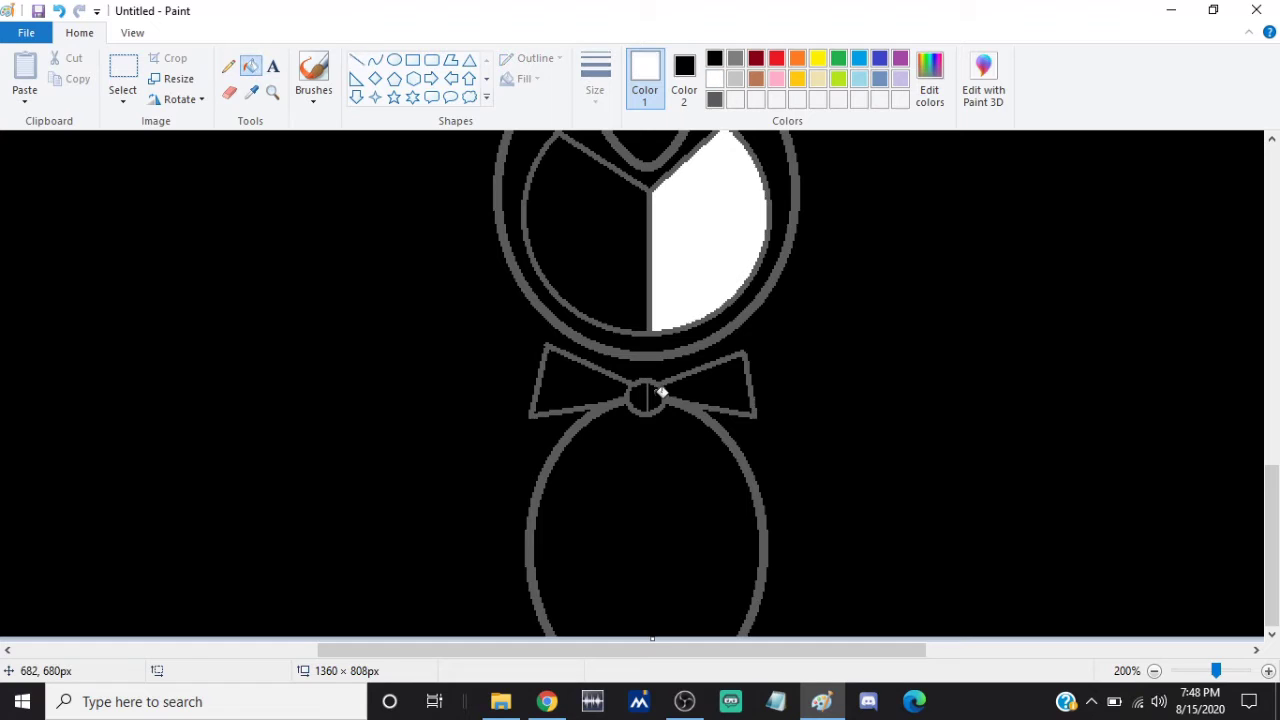
left_click(662, 396)
left_click(706, 380)
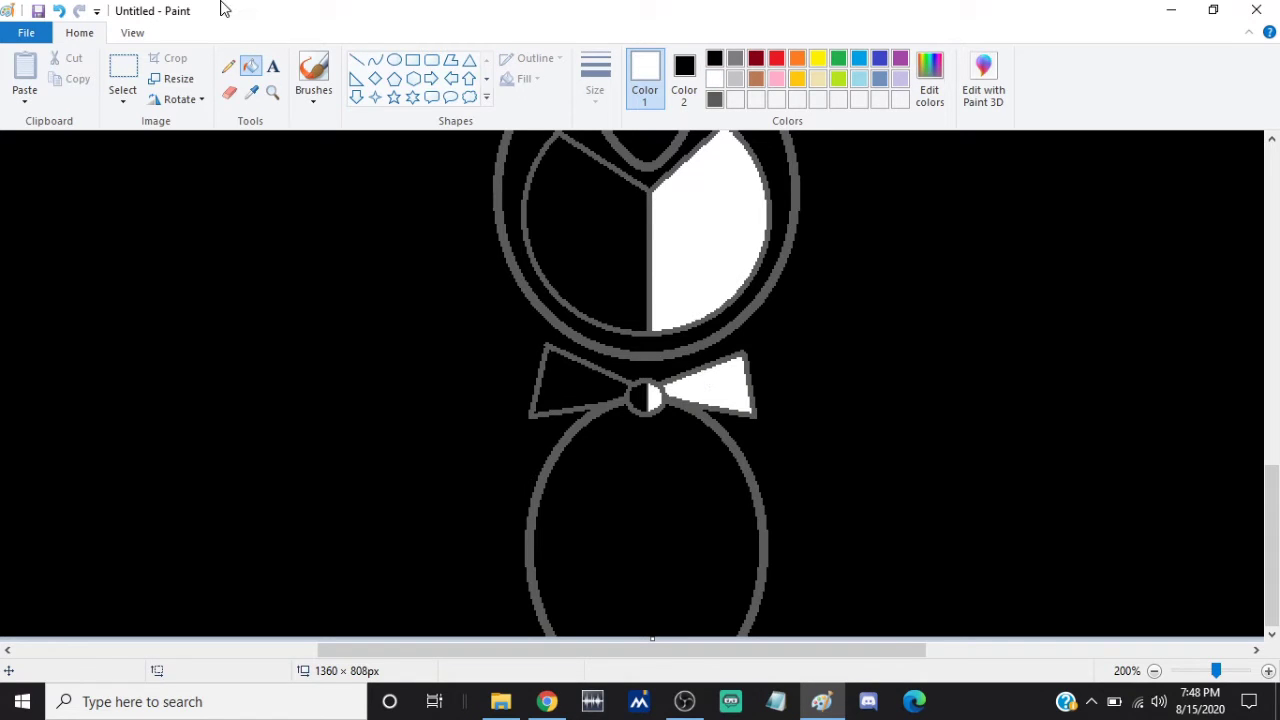
Draw a short grey crease line from the knot into each bow tie wing
left_click(376, 61)
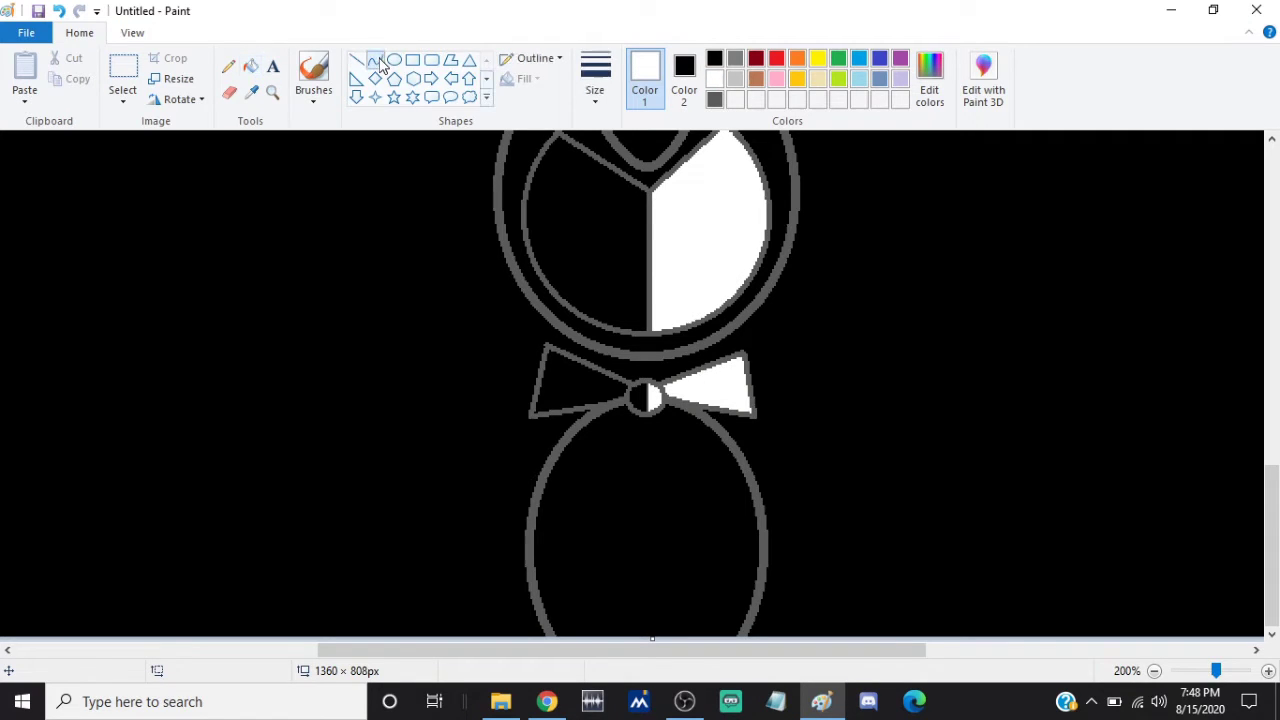
left_click(356, 60)
left_click(595, 75)
left_click(690, 183)
left_click(714, 58)
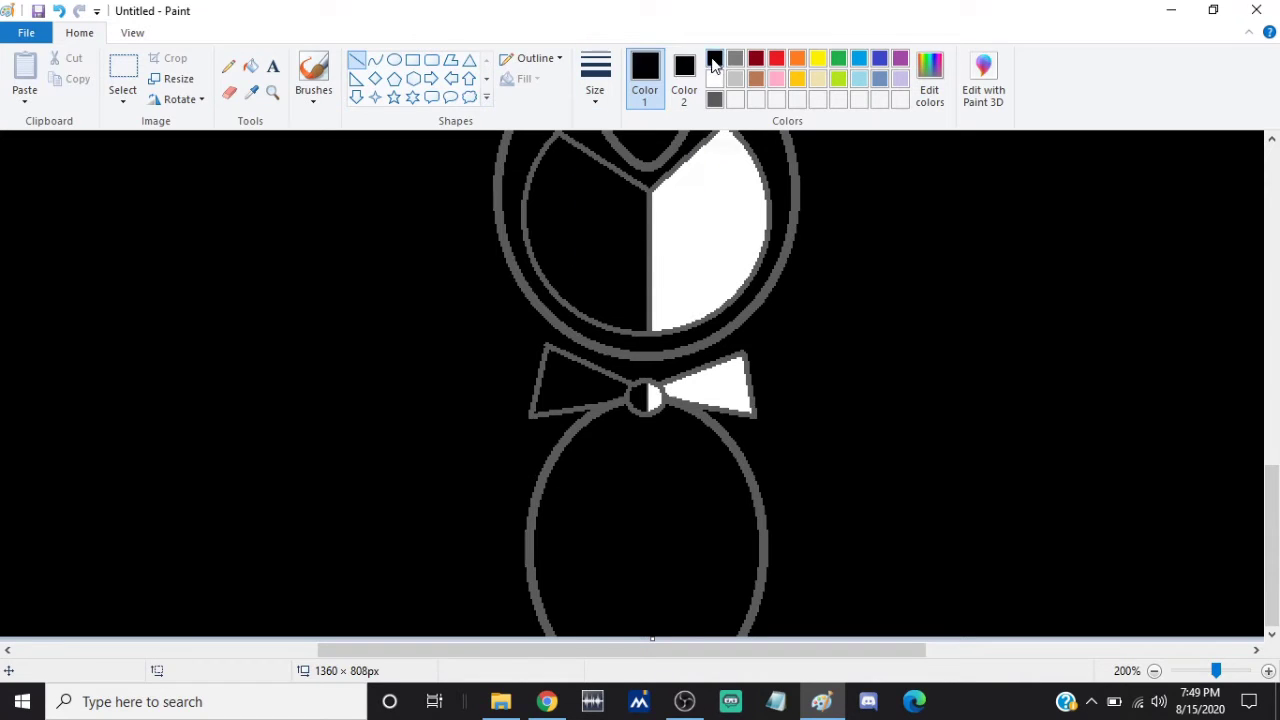
left_click(595, 75)
left_click(669, 175)
left_click_drag(662, 392, 718, 385)
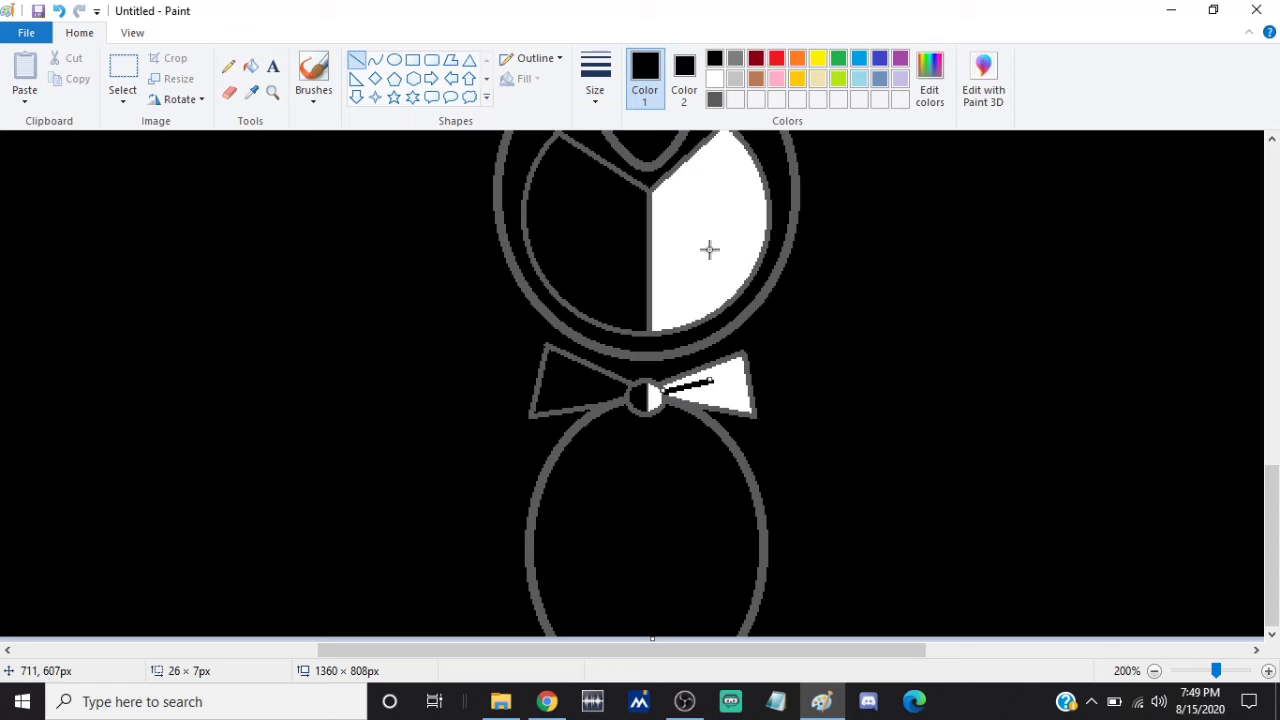
left_click(714, 99)
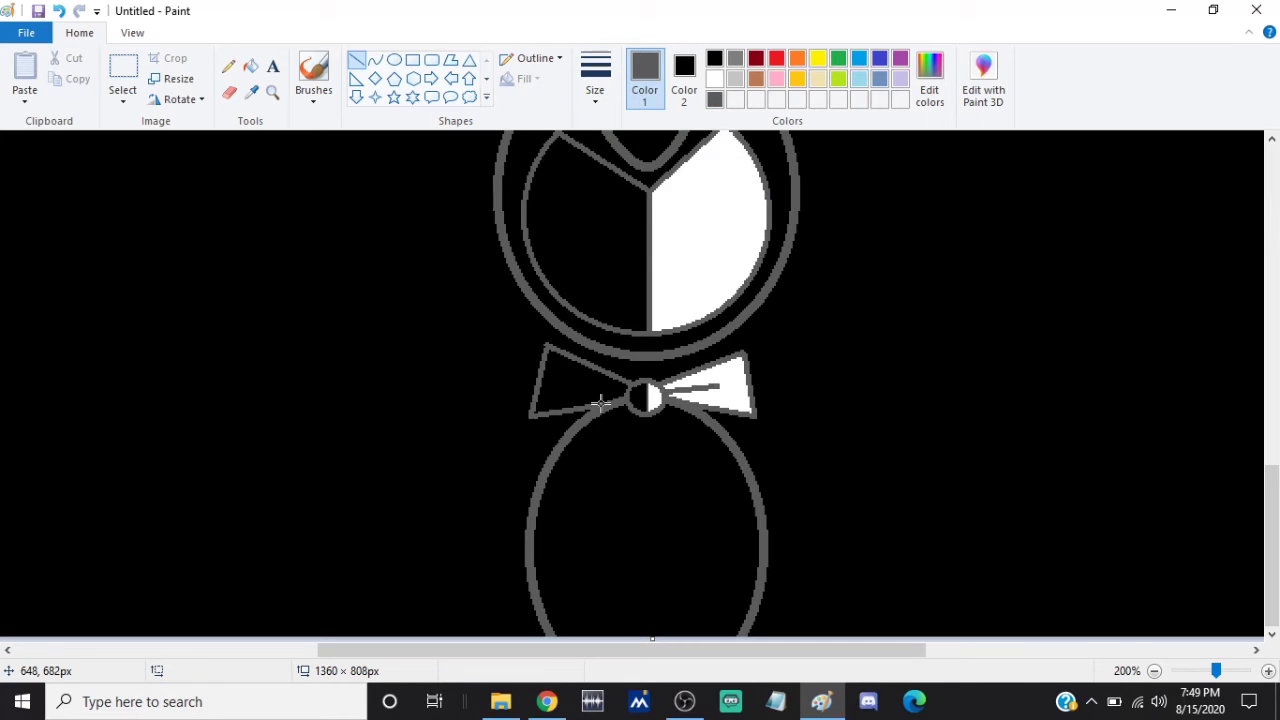
left_click_drag(630, 394, 578, 382)
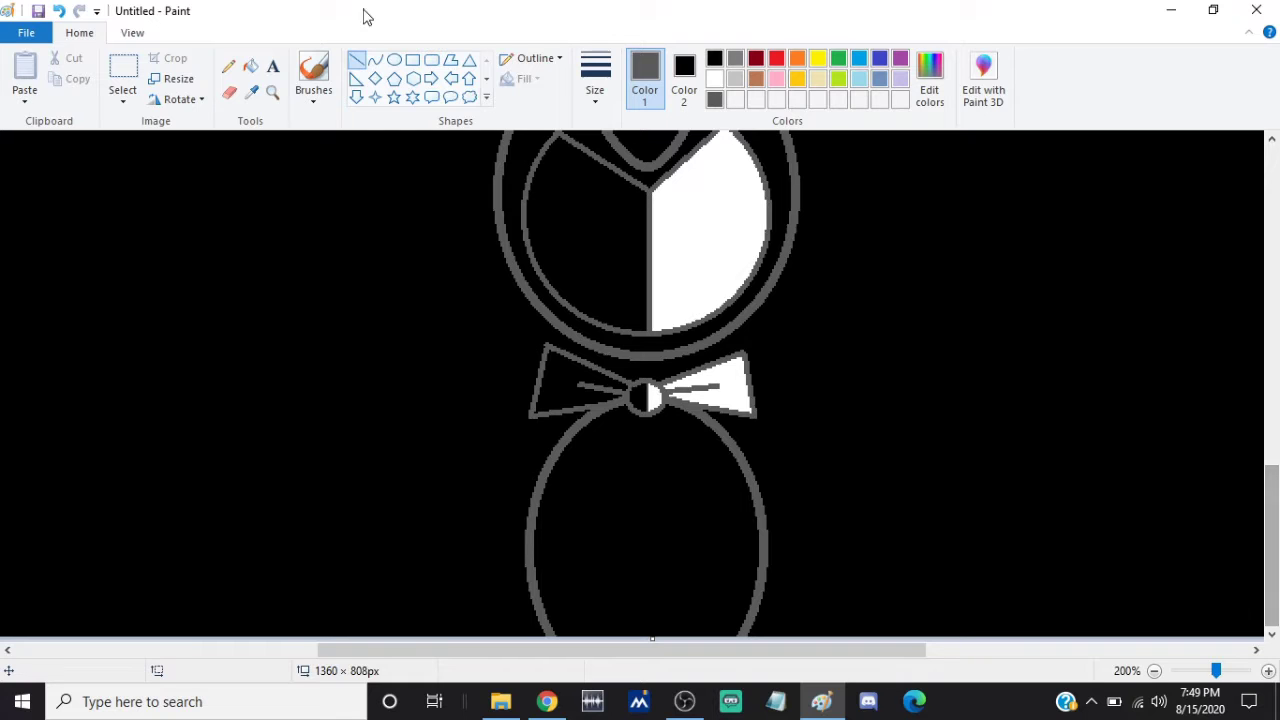
Draw two narrow arms beside the body, each from two thick grey lines meeting at the shoulder
left_click(714, 58)
left_click(595, 80)
left_click(597, 205)
left_click(714, 99)
left_click(595, 80)
left_click(538, 303)
left_click_drag(516, 430, 463, 630)
mouse_move(516, 430)
left_mouse_down()
mouse_move(535, 531)
mouse_move(508, 657)
left_mouse_up()
mouse_move(756, 432)
left_mouse_down()
mouse_move(809, 594)
mouse_move(810, 660)
left_mouse_up()
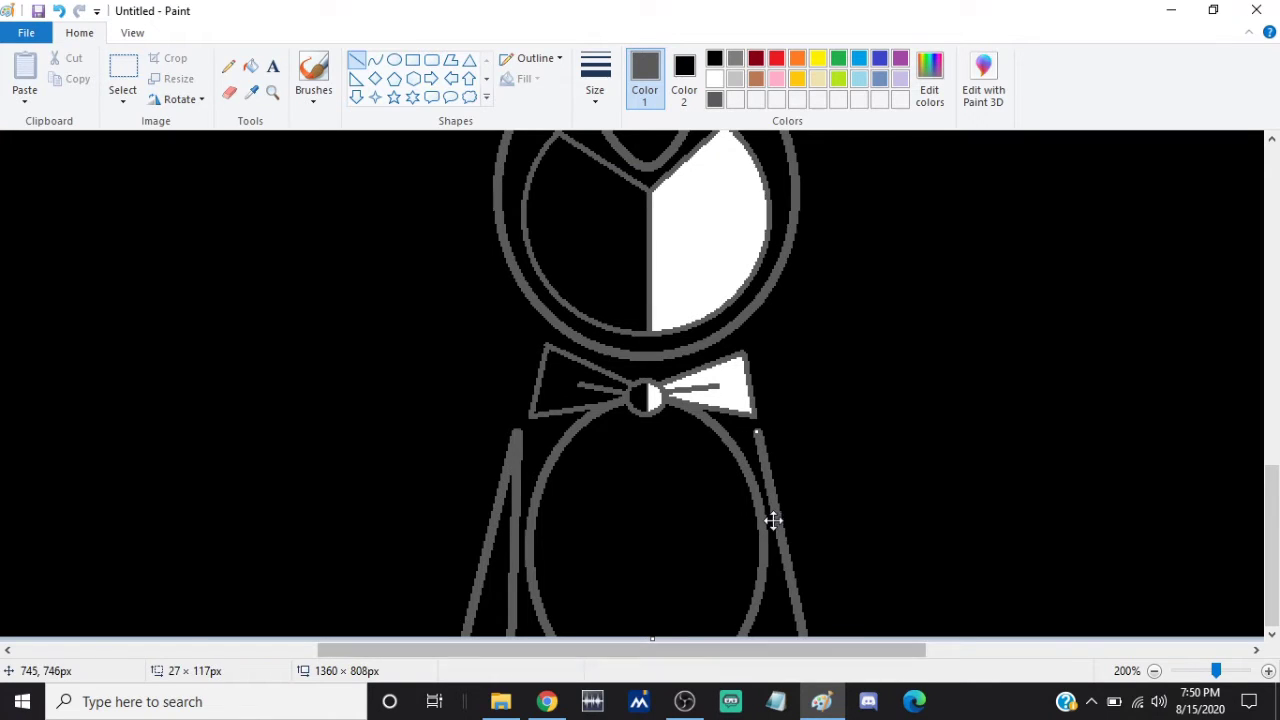
left_click_drag(773, 520, 800, 523)
left_click_drag(780, 437, 791, 646)
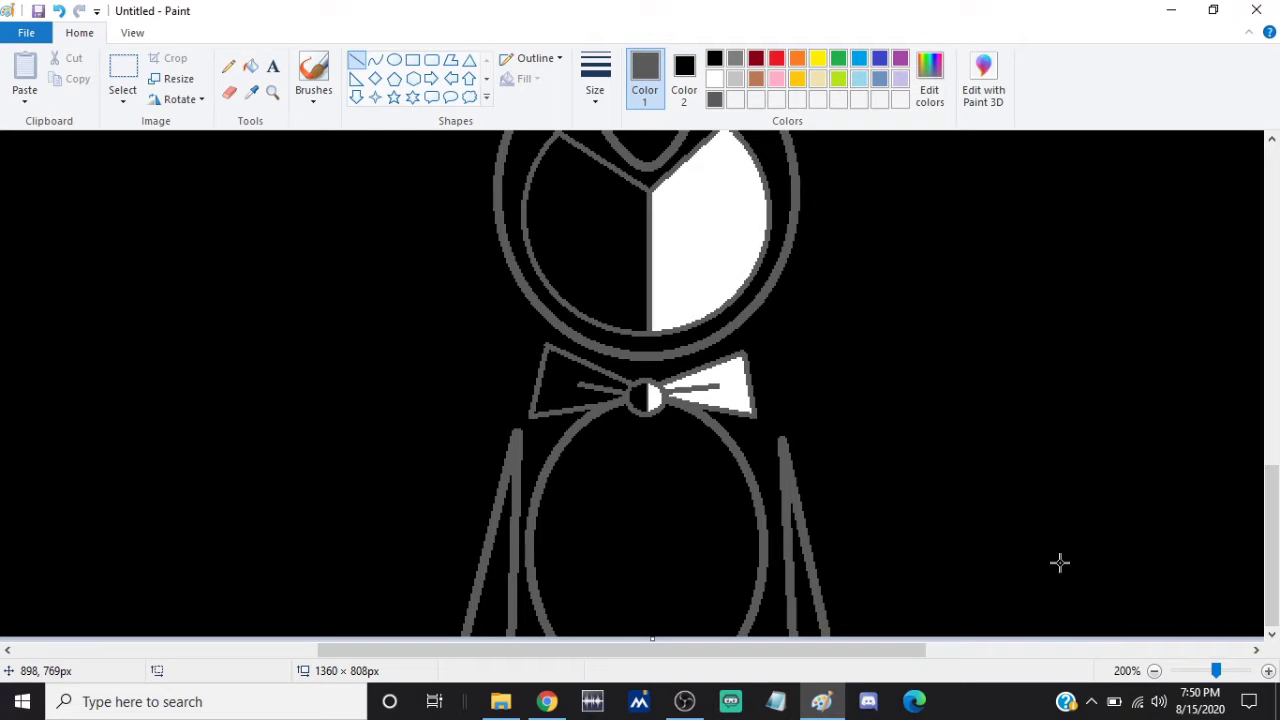
Brush a thick black horizontal band across the middle of the white face half
left_click(1270, 676)
left_click_drag(414, 654, 564, 654)
left_click(394, 60)
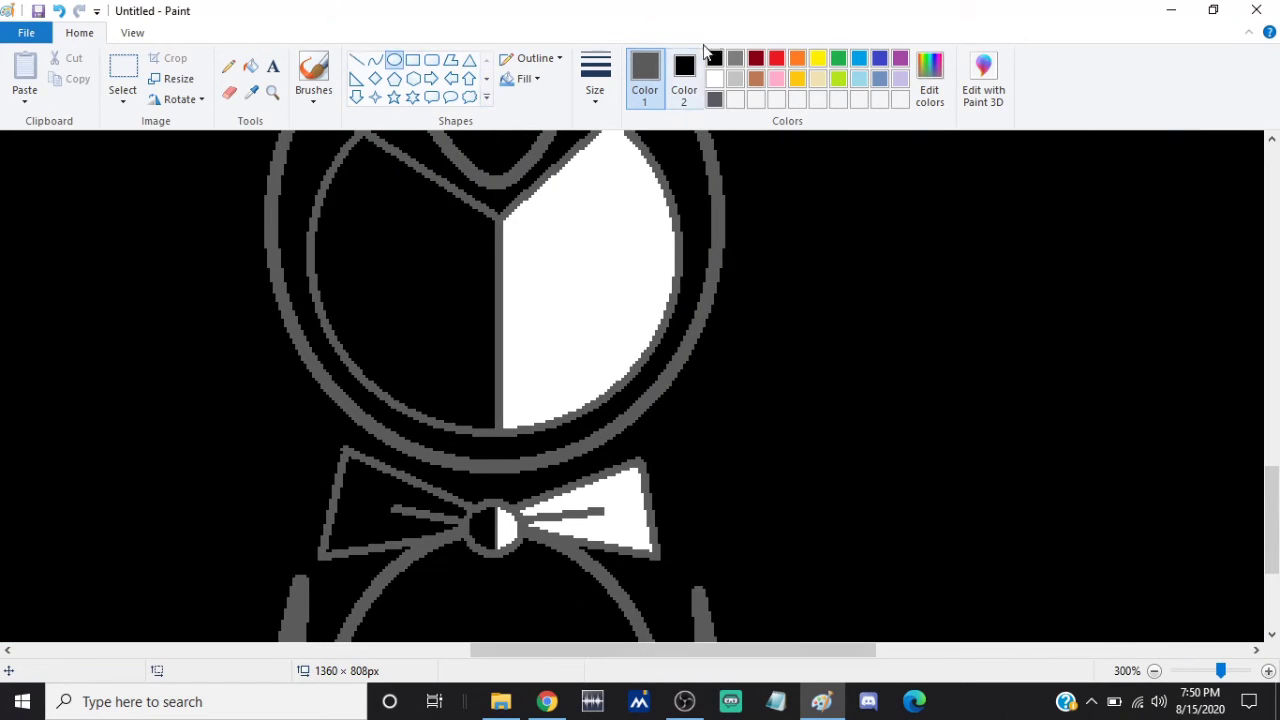
left_click(714, 58)
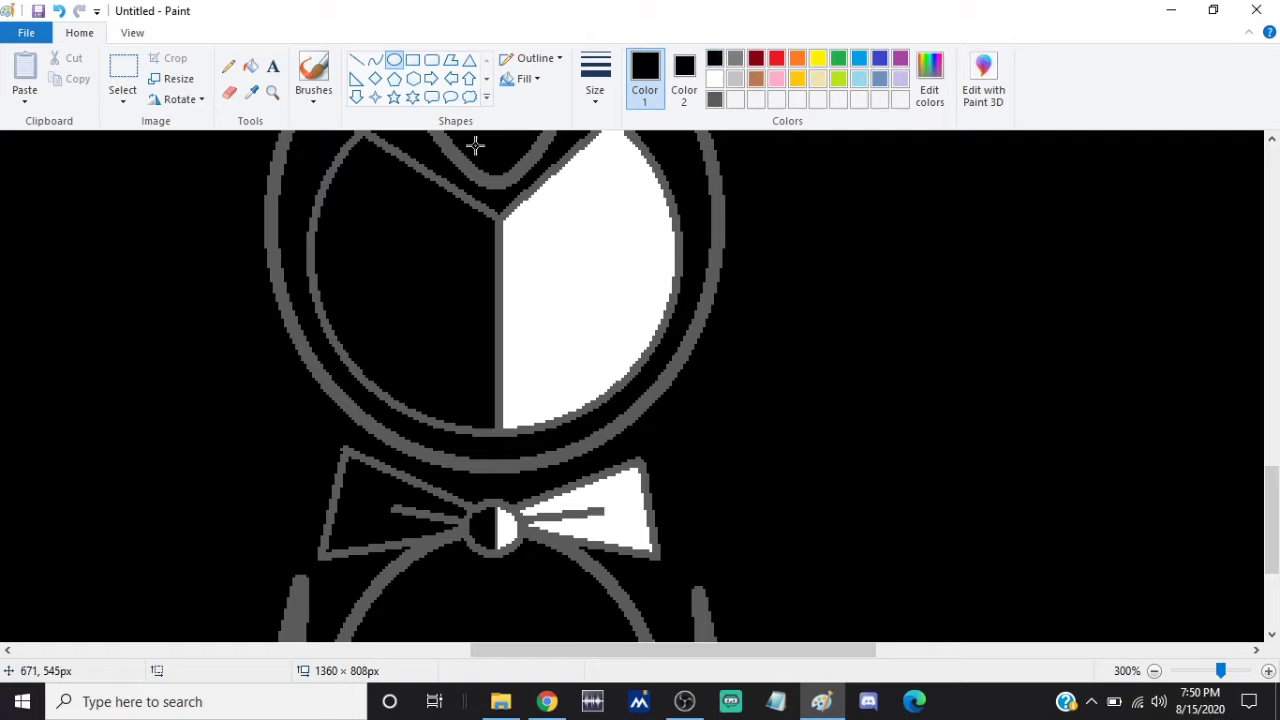
left_click(357, 61)
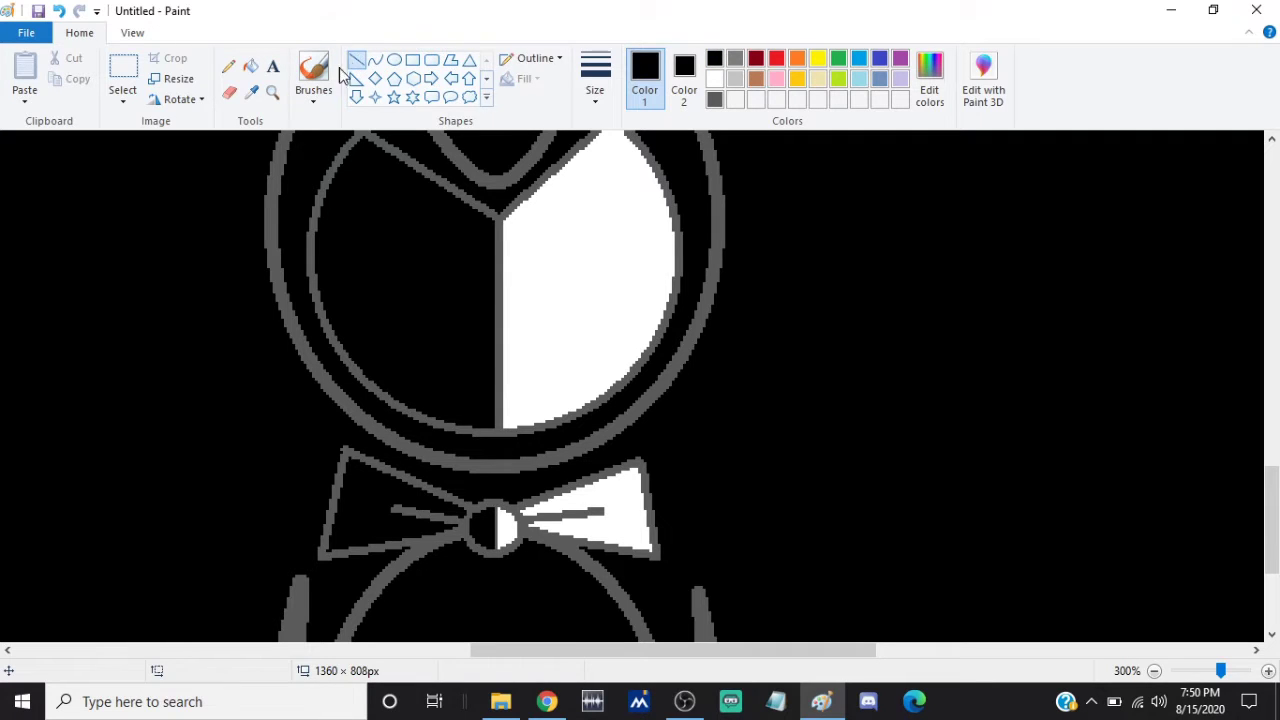
left_click(313, 97)
left_click(314, 123)
left_click(595, 80)
left_click(614, 242)
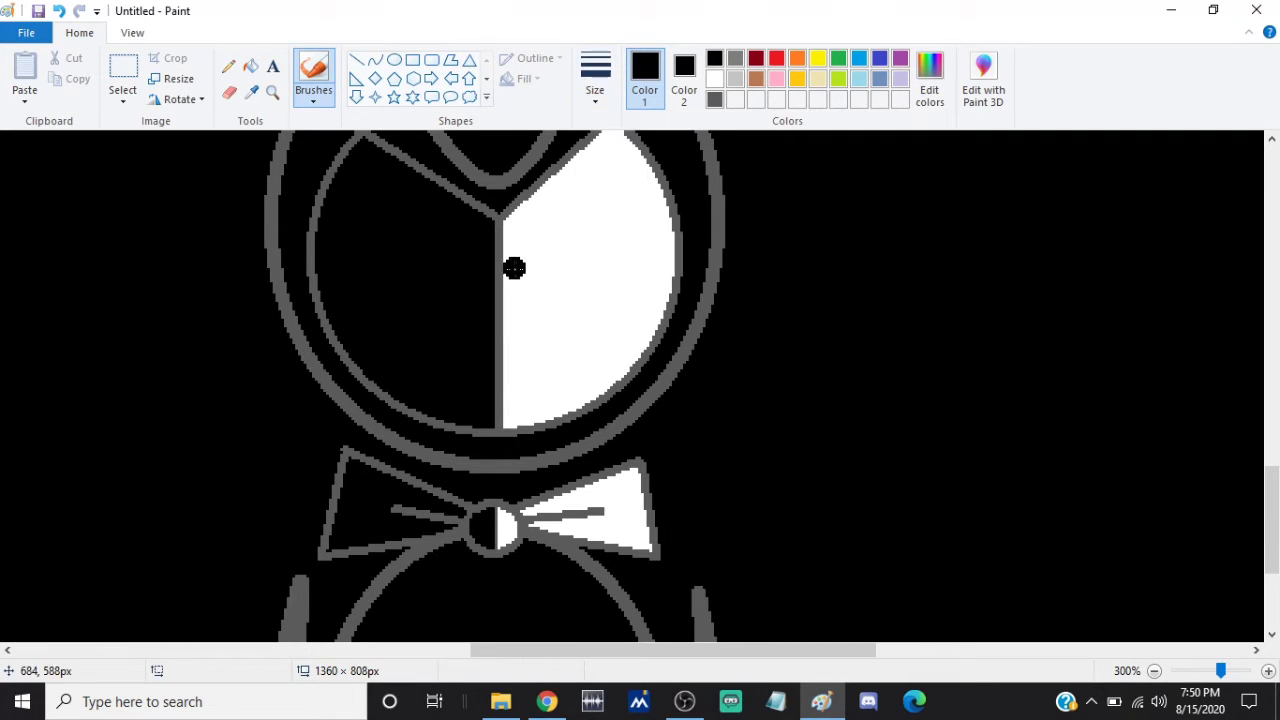
mouse_move(513, 270)
left_mouse_down()
mouse_move(658, 265)
mouse_move(504, 274)
mouse_move(658, 262)
mouse_move(500, 277)
mouse_move(548, 276)
left_mouse_up()
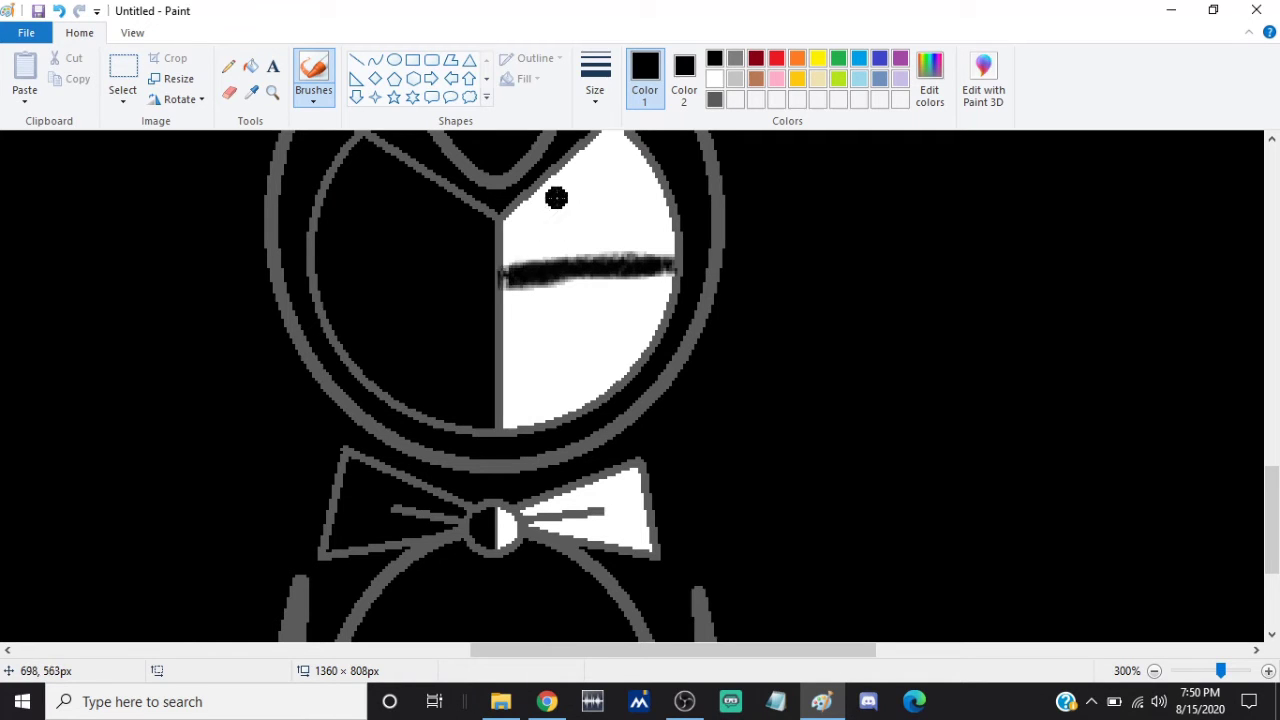
Shade the white area above the black band with rough black brush strokes
left_click_drag(1278, 491, 1278, 467)
mouse_move(614, 267)
left_mouse_down()
mouse_move(520, 368)
mouse_move(604, 260)
left_mouse_up()
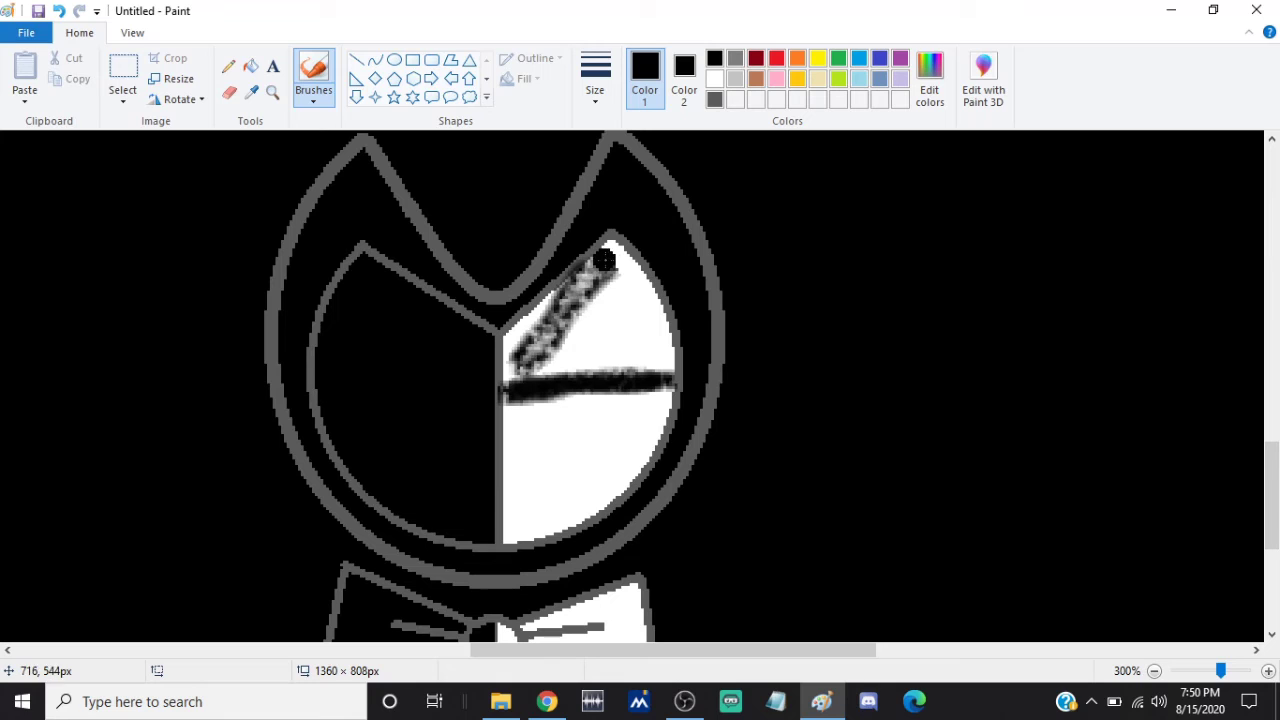
left_click(60, 11)
mouse_move(538, 360)
left_mouse_down()
mouse_move(595, 318)
mouse_move(661, 366)
mouse_move(637, 282)
mouse_move(609, 251)
mouse_move(656, 323)
mouse_move(638, 372)
mouse_move(524, 369)
mouse_move(558, 299)
mouse_move(606, 259)
mouse_move(509, 366)
mouse_move(550, 330)
mouse_move(623, 349)
mouse_move(614, 248)
mouse_move(577, 284)
mouse_move(611, 247)
mouse_move(624, 331)
mouse_move(597, 293)
mouse_move(541, 370)
mouse_move(643, 362)
mouse_move(576, 298)
mouse_move(640, 365)
left_mouse_up()
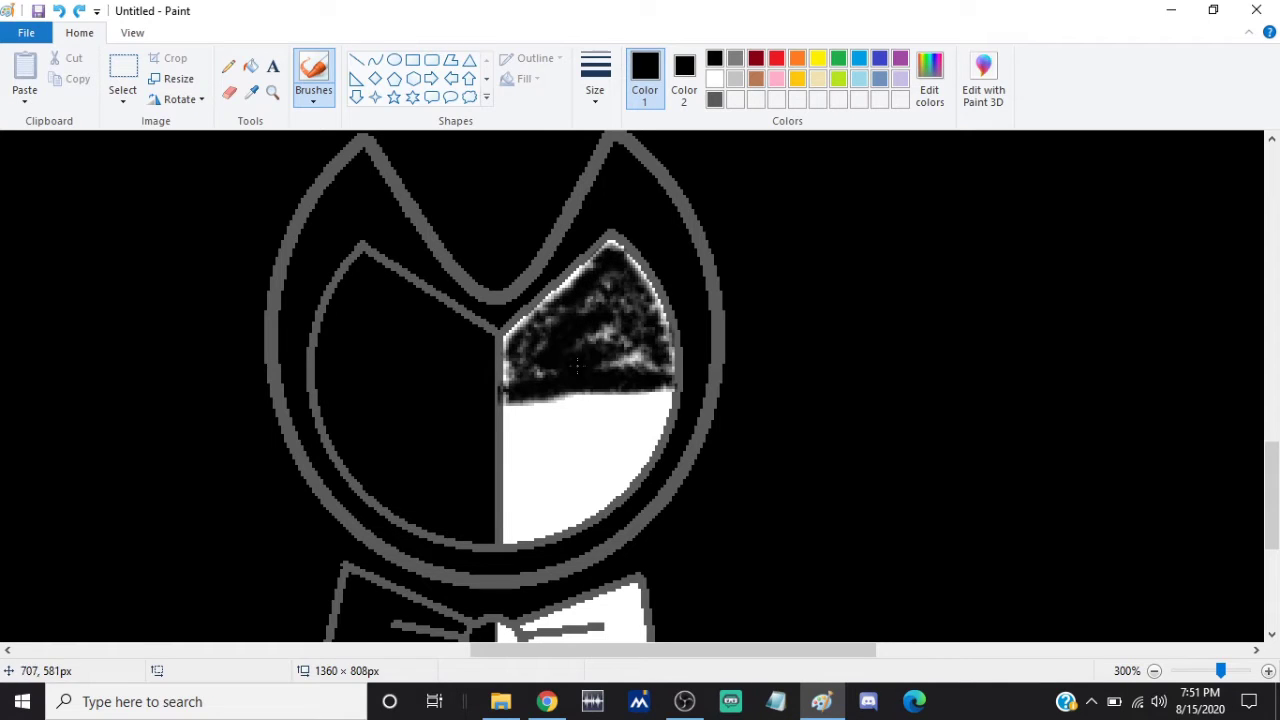
Redraw the grey vertical face divider where the black brushwork overlaps it
left_click(356, 60)
left_click(714, 99)
left_click(595, 80)
left_click(498, 376)
left_click_drag(498, 376, 498, 437)
left_click(603, 102)
left_click(612, 169)
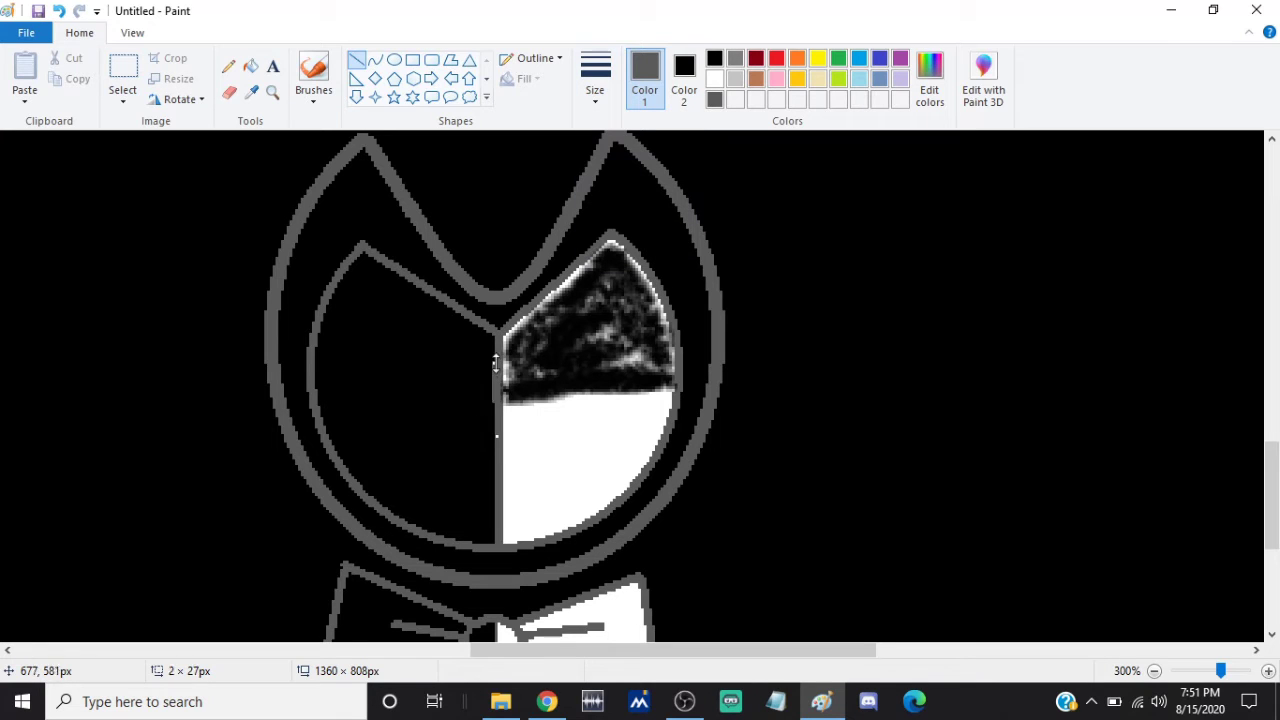
left_click(561, 447)
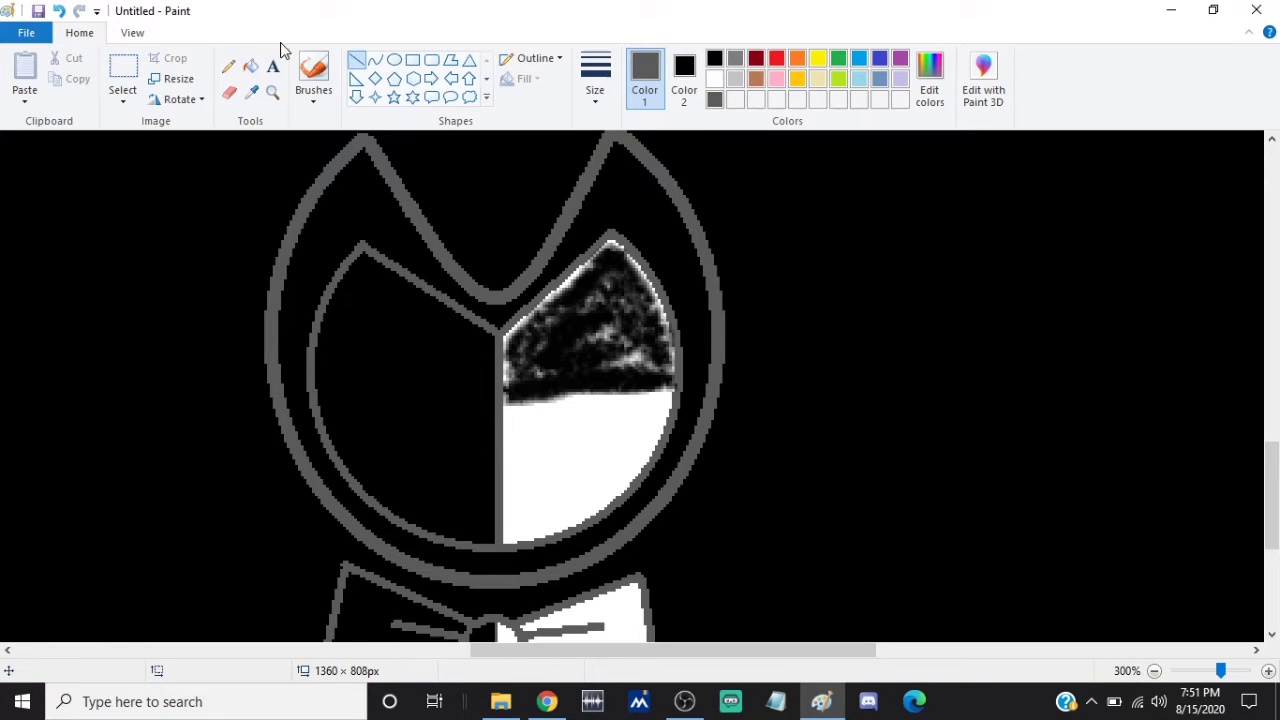
Outline a half mouth with thin black curves in the lower white part of the face, starting and ending at the divider
left_click(375, 60)
left_click(714, 58)
left_click(597, 80)
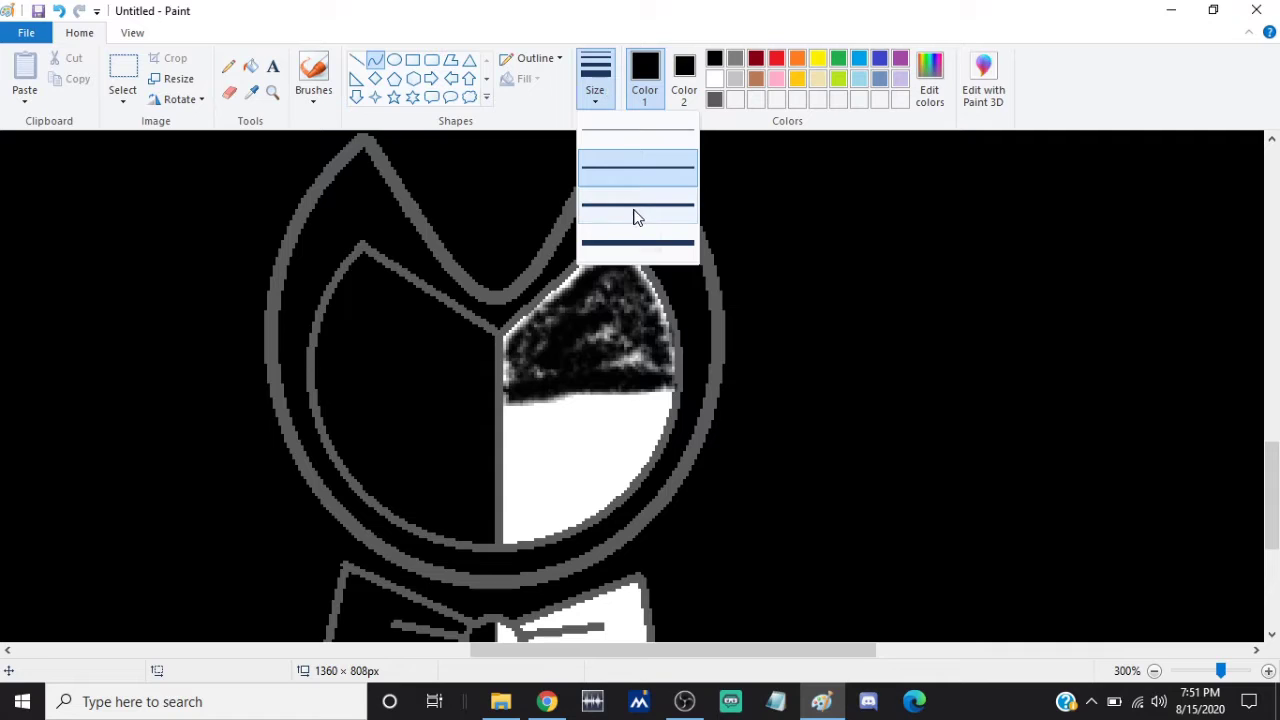
left_click(634, 207)
mouse_move(508, 470)
left_mouse_down()
mouse_move(598, 486)
mouse_move(556, 453)
mouse_move(543, 465)
mouse_move(604, 472)
left_mouse_up()
left_click(600, 91)
left_click(622, 170)
left_click(58, 10)
left_click_drag(578, 461, 597, 492)
left_click(358, 58)
left_click(374, 61)
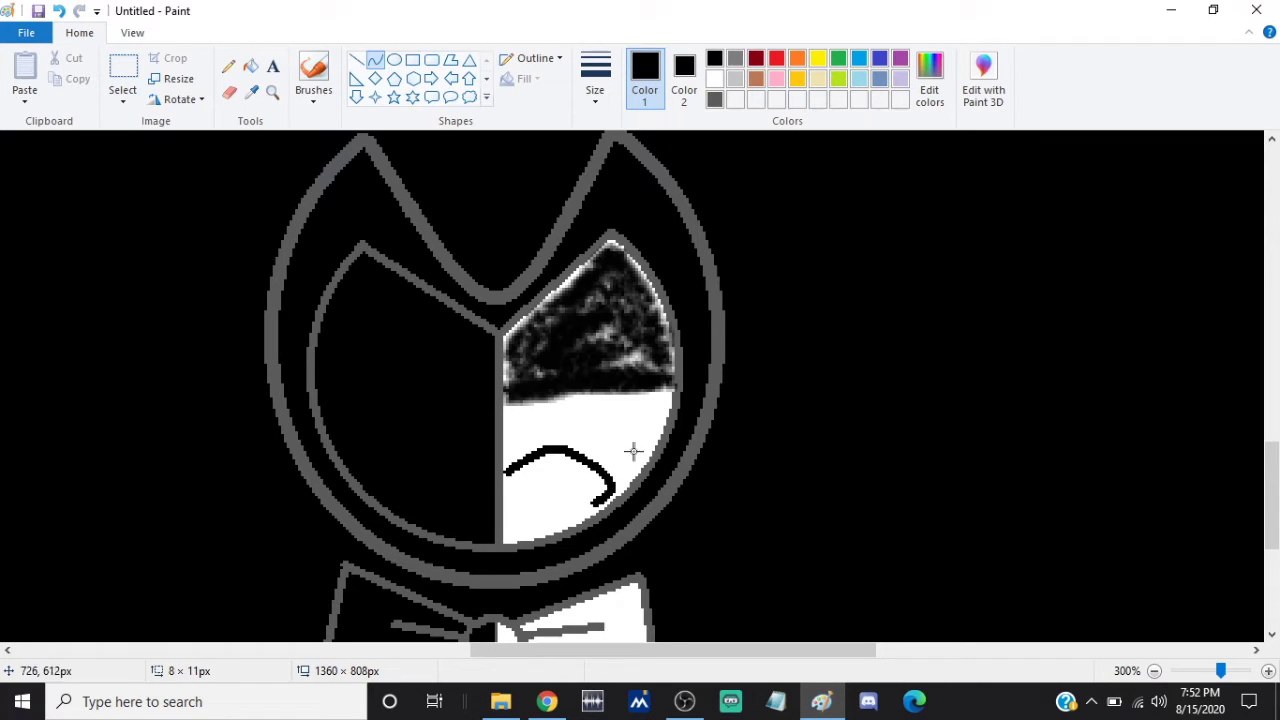
left_click_drag(594, 503, 509, 510)
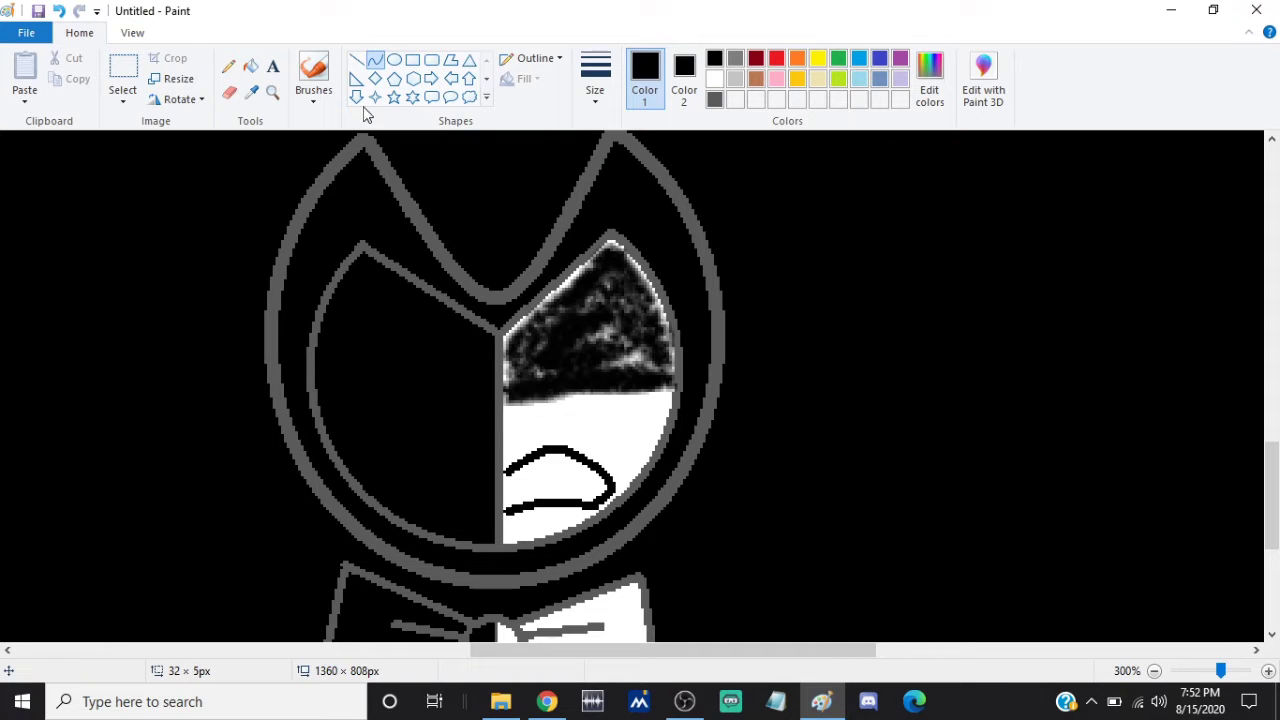
Try to divide the half mouth into teeth with two thin black vertical lines
left_click(356, 61)
left_click(595, 90)
left_click(526, 465)
left_click_drag(535, 454, 535, 498)
left_click(595, 90)
left_click(625, 149)
left_click(562, 476)
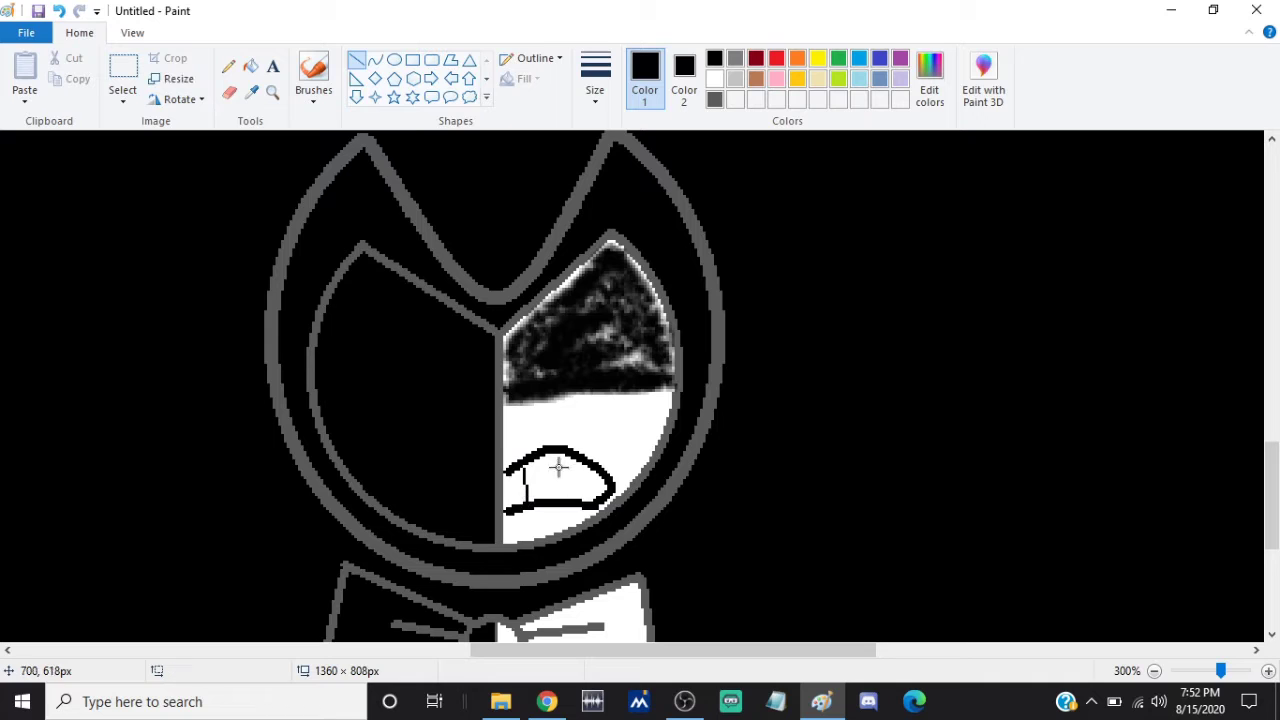
left_click(58, 8)
left_click_drag(535, 505, 533, 501)
left_click(575, 477)
left_click_drag(586, 460, 587, 501)
left_click(633, 396)
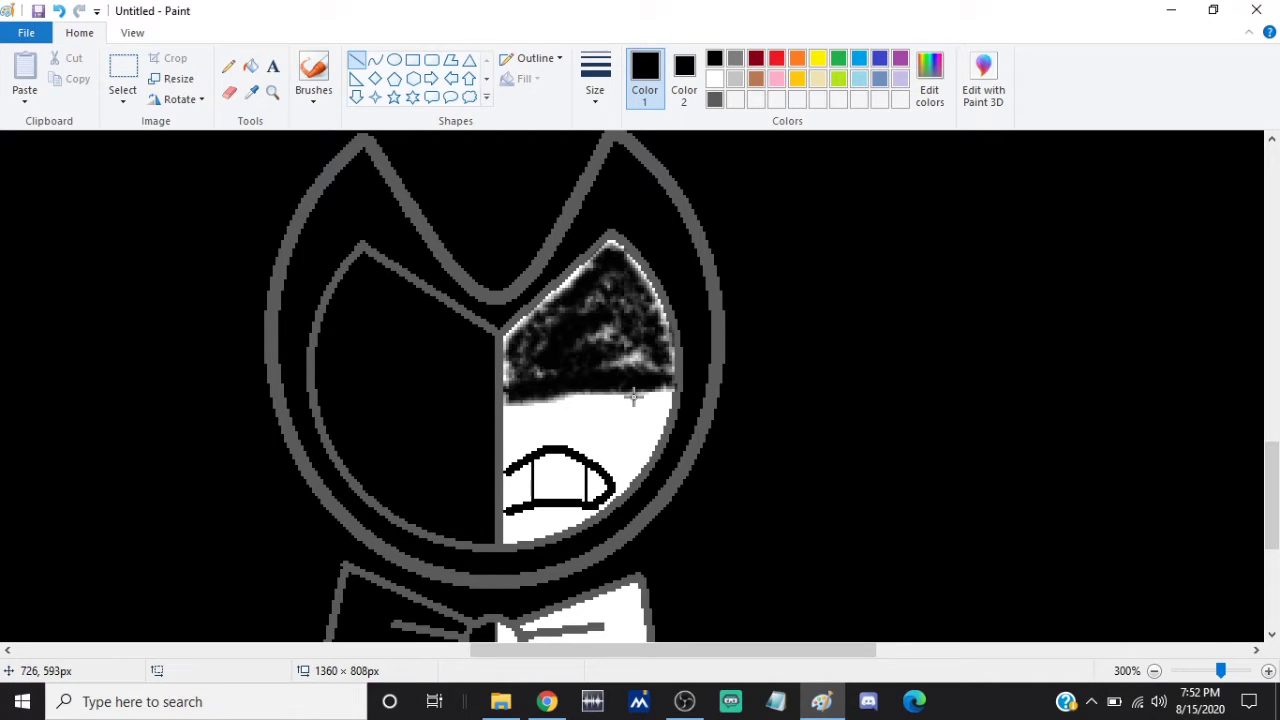
Try to redraw the grey face divider where the black mouth curves overlap it, using a thicker line
left_click(594, 84)
left_click(617, 170)
left_click(571, 398)
left_click(512, 508)
left_click(714, 100)
left_click_drag(500, 530, 502, 462)
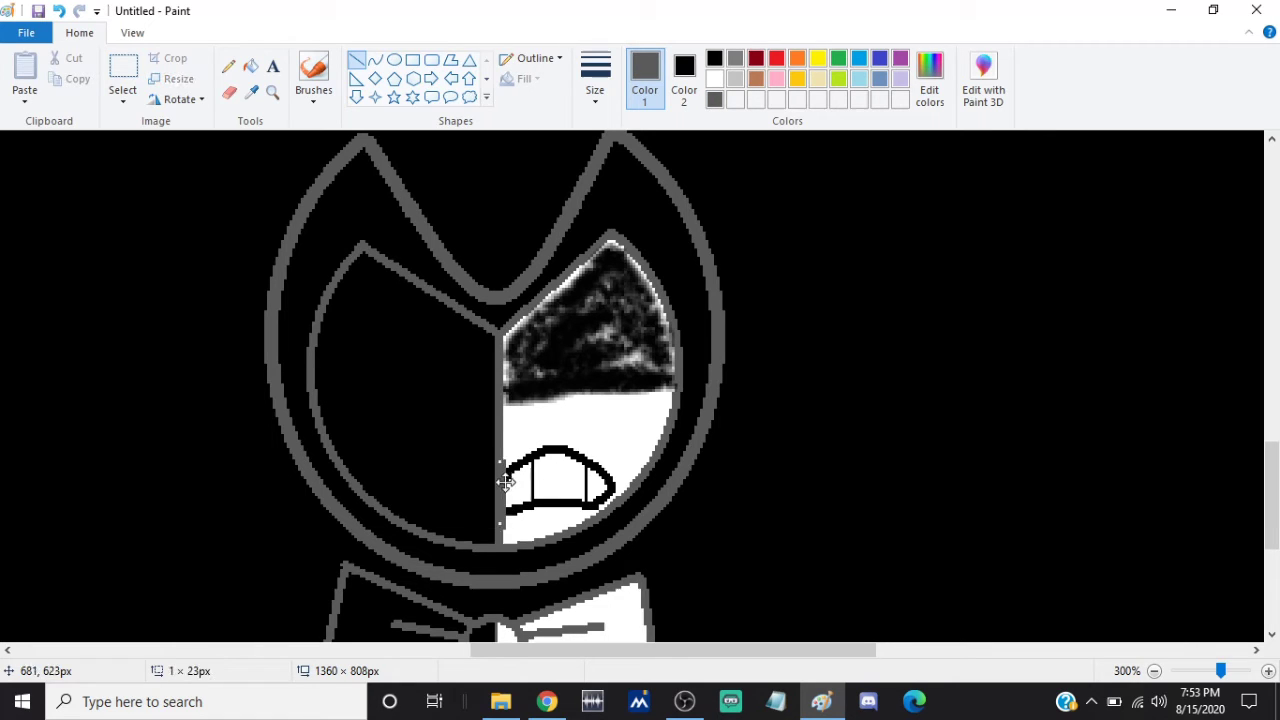
left_click(611, 393)
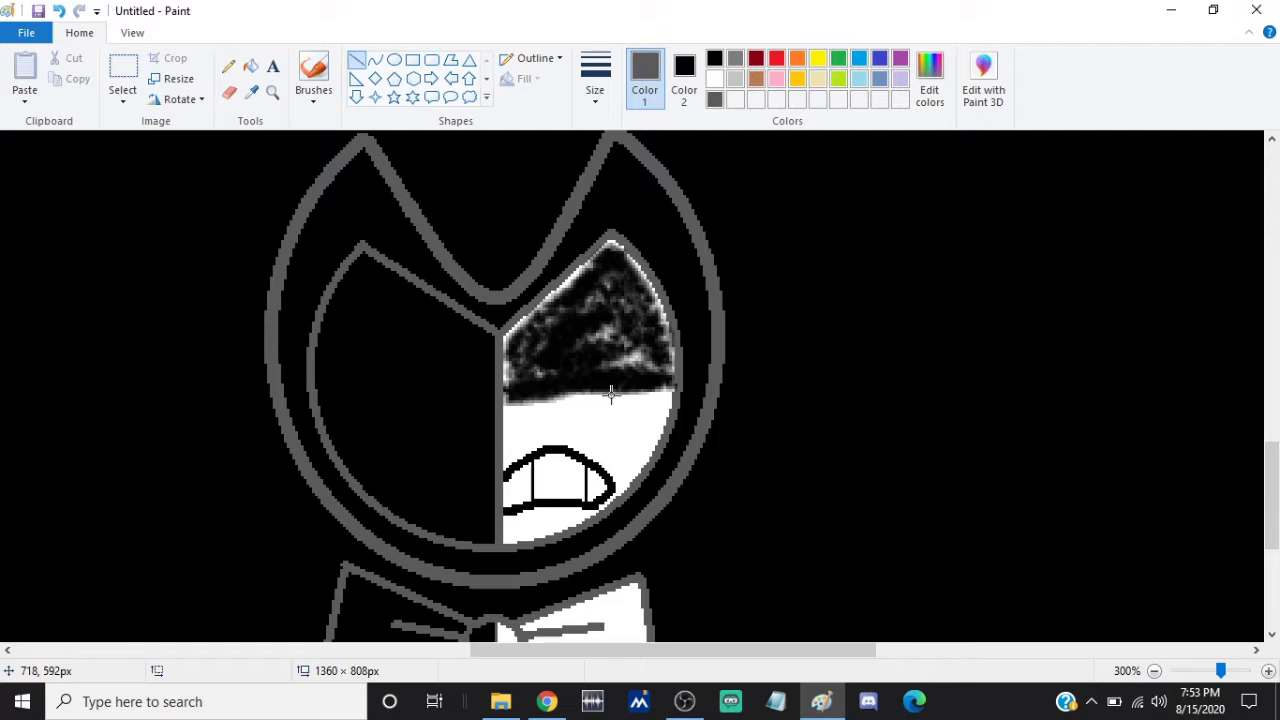
Undo the divider touch-up, the tooth lines and the whole half-mouth outline
left_click(60, 12)
left_click(60, 12)
left_click(60, 12)
left_click(60, 12)
left_click(60, 12)
left_click(60, 12)
Outline a half mouth in the white face area with the thinnest black curves, arching from the divider and closing at a rounded corner
left_click(376, 61)
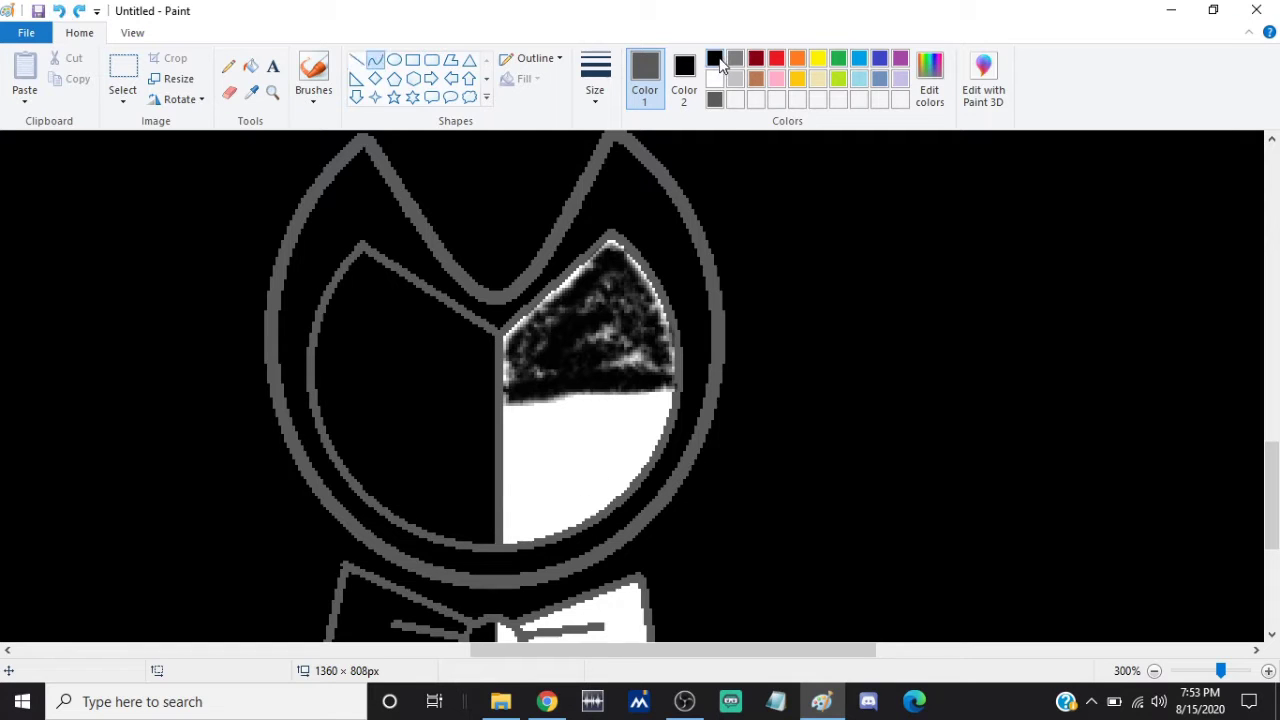
left_click(714, 58)
left_click(595, 75)
left_click(595, 148)
mouse_move(505, 462)
left_mouse_down()
mouse_move(610, 461)
mouse_move(563, 434)
left_mouse_up()
left_click(356, 60)
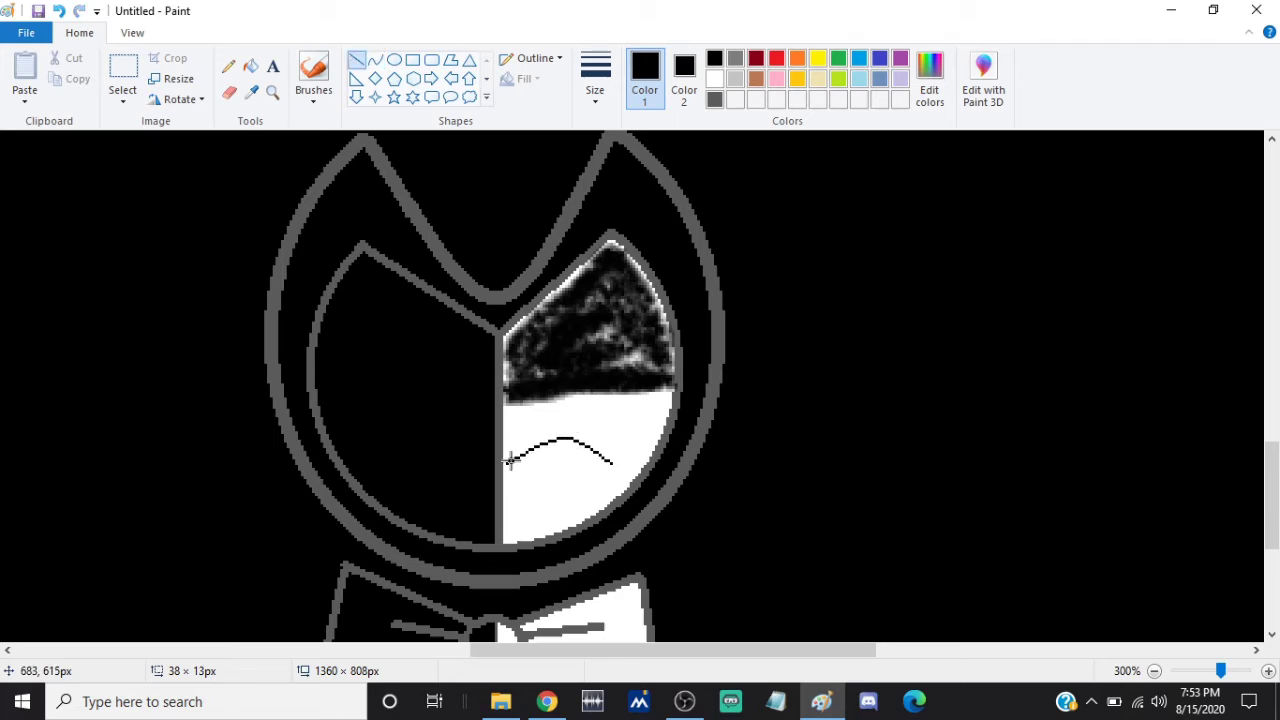
left_click(375, 60)
mouse_move(598, 497)
left_mouse_down()
mouse_move(504, 519)
mouse_move(563, 486)
mouse_move(618, 488)
left_mouse_up()
left_click(357, 60)
left_click(376, 64)
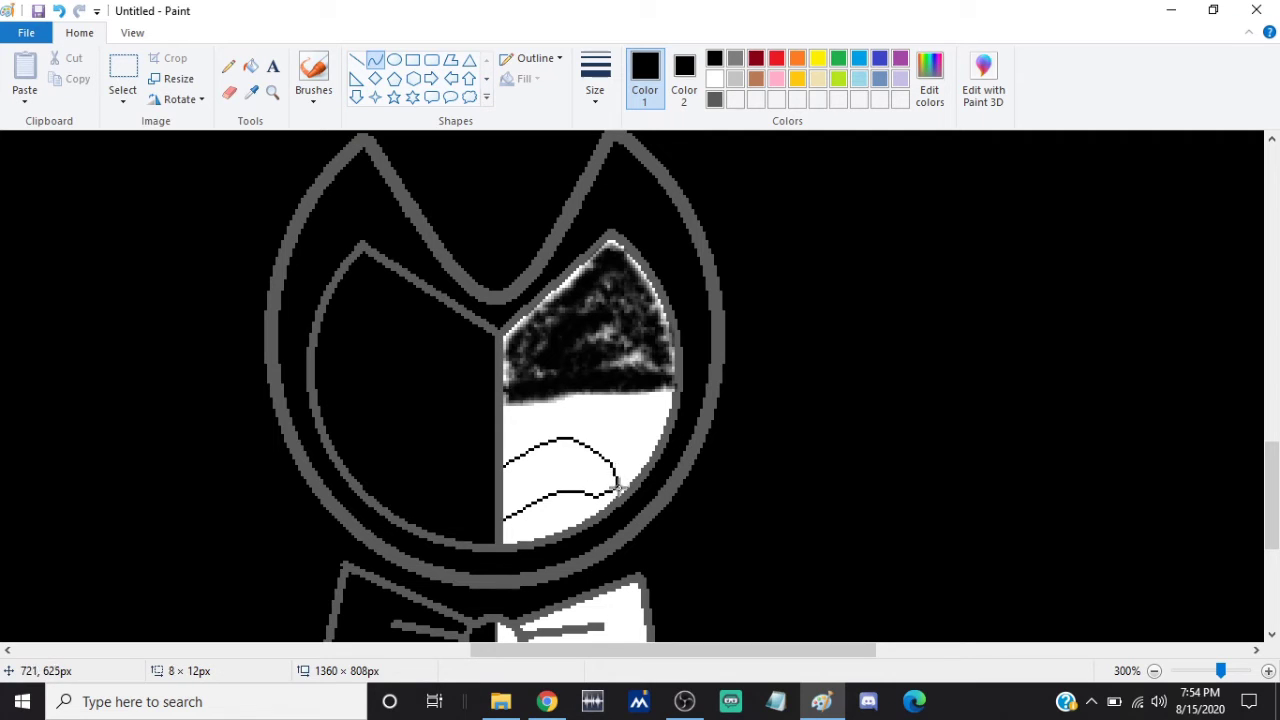
Divide the half mouth into teeth with two thin, slightly slanted black lines
left_click(357, 60)
left_click_drag(516, 458, 530, 505)
left_click_drag(565, 440, 574, 484)
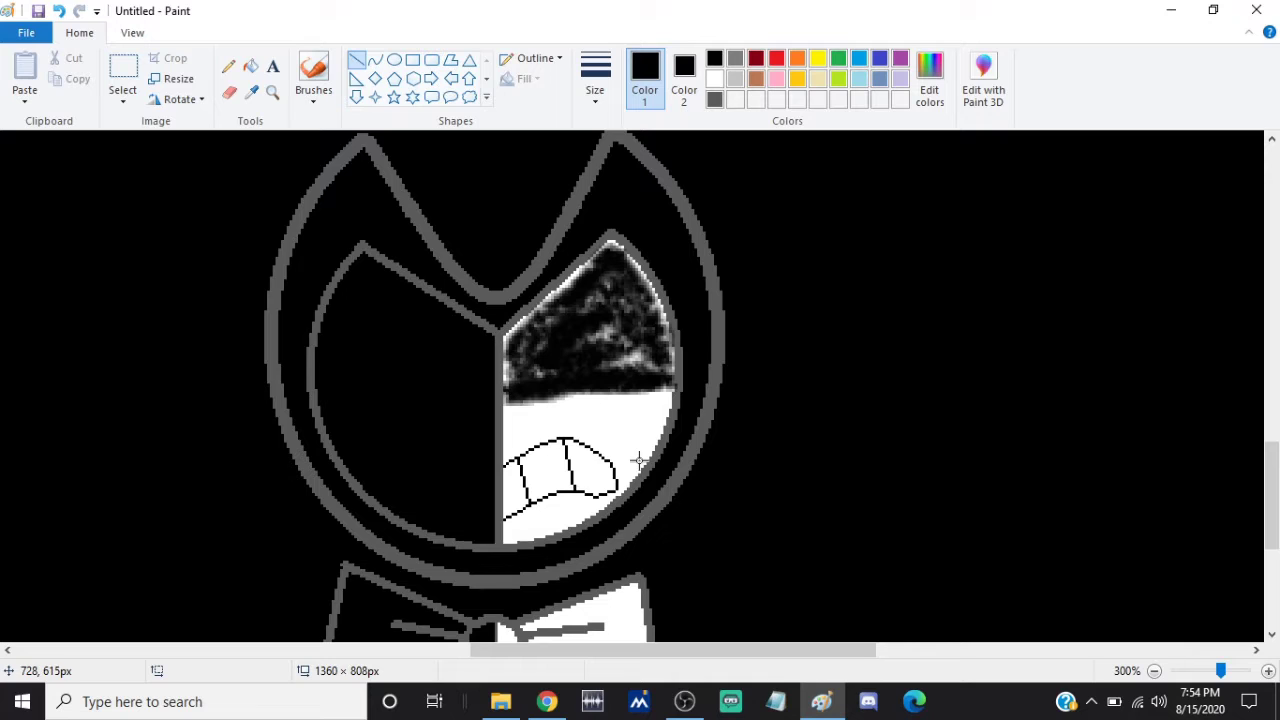
Try to brush a thick light blue tear stream below the black band, and undo the strokes
left_click(378, 64)
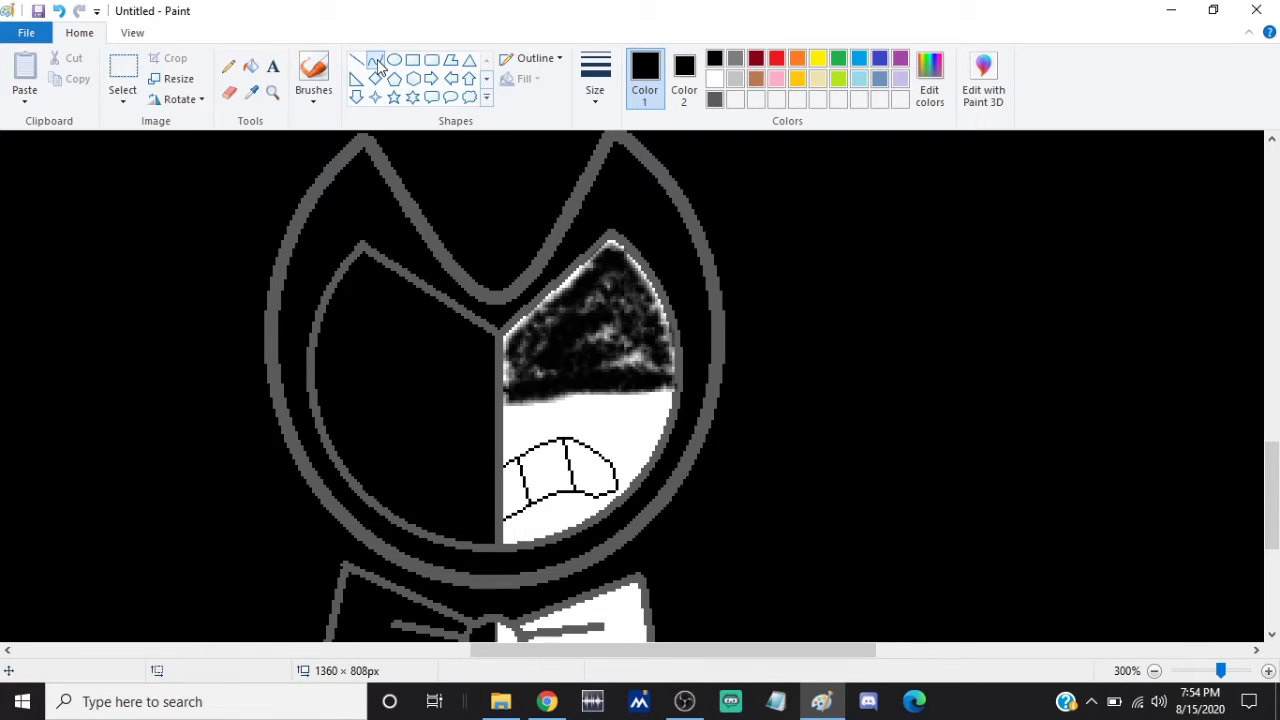
left_click(859, 79)
left_click(595, 78)
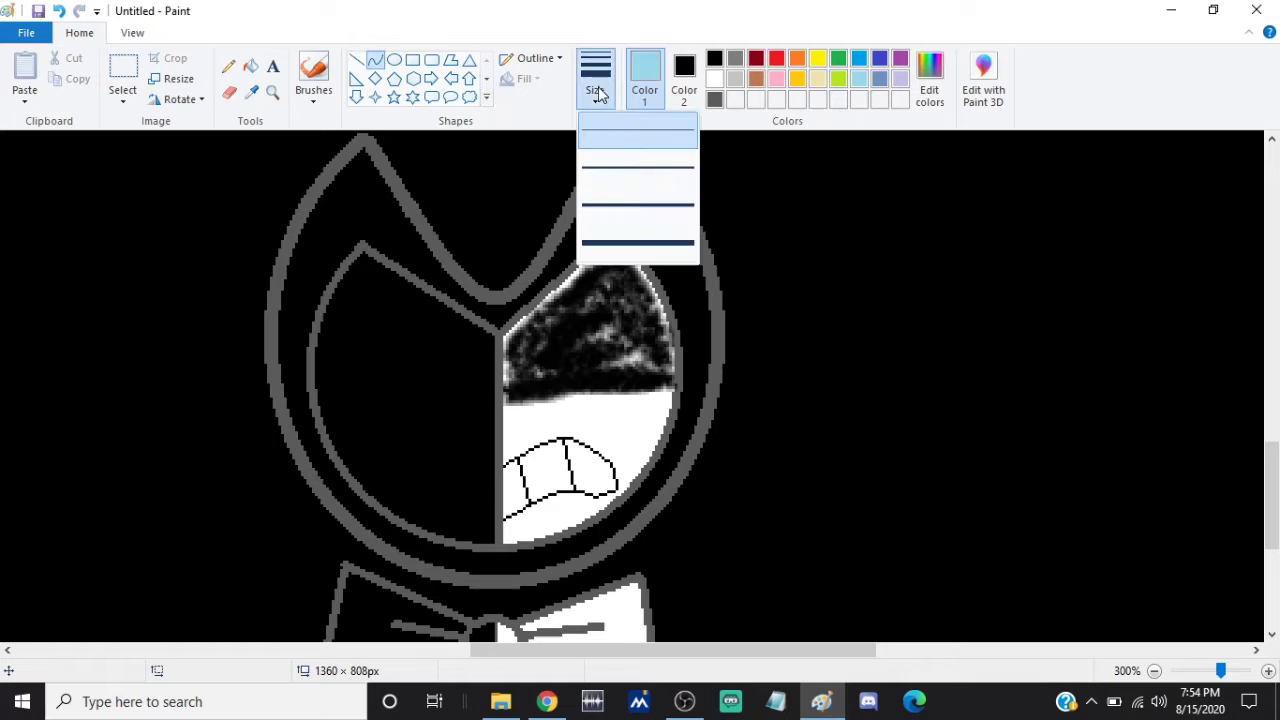
left_click(622, 200)
left_click(313, 100)
left_click(320, 145)
left_click(595, 78)
left_click(620, 203)
mouse_move(573, 396)
left_mouse_down()
mouse_move(629, 391)
mouse_move(633, 509)
left_mouse_up()
left_click_drag(575, 400, 580, 520)
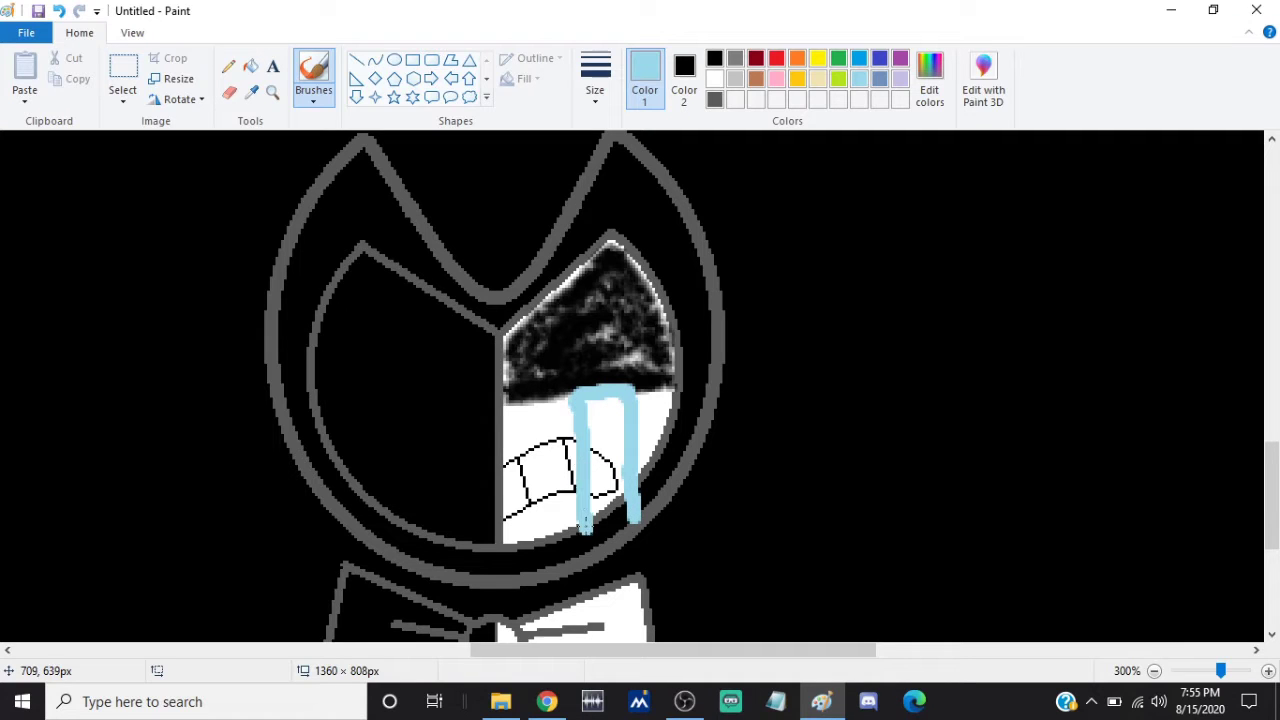
left_click(59, 11)
left_click(59, 11)
left_click(59, 11)
Brush a bright blue tear stream below the black band, with a flat top and two vertical sides reaching the face edge
left_click(859, 58)
mouse_move(638, 394)
left_mouse_down()
mouse_move(598, 395)
mouse_move(602, 487)
left_mouse_up()
left_click_drag(656, 394, 652, 456)
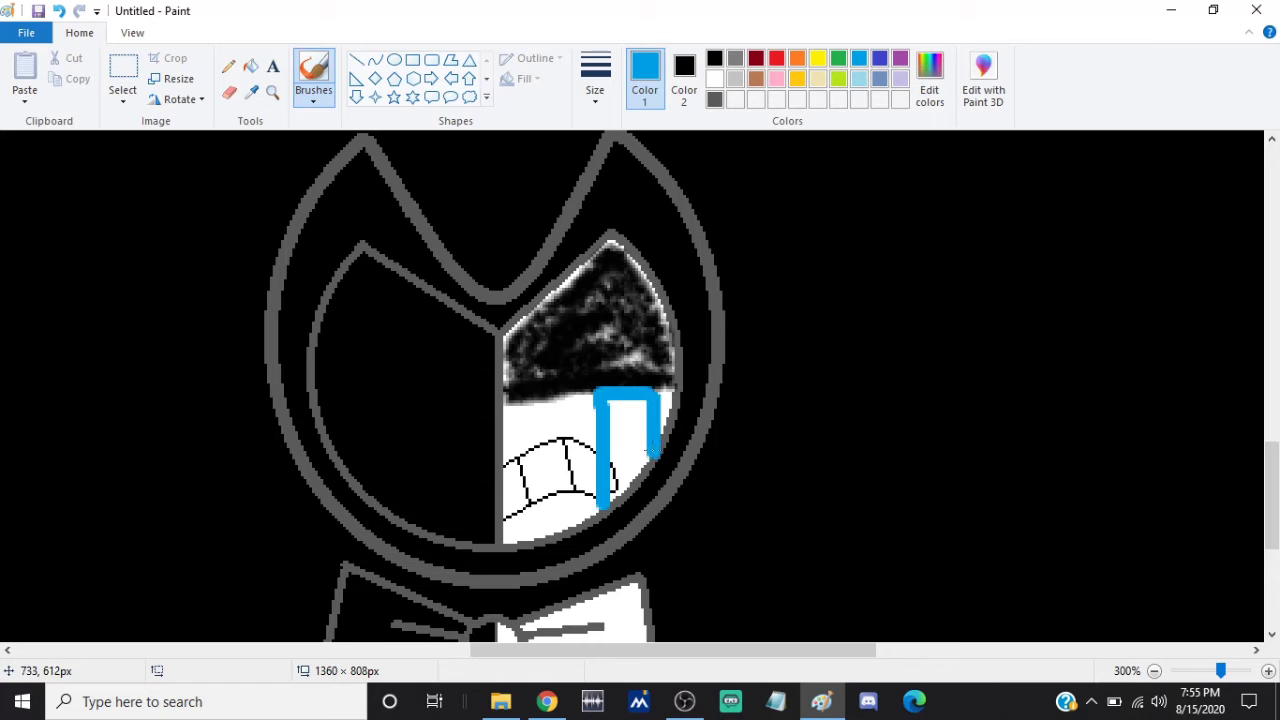
Try to add an oval eye filled with white in the black face half
left_click(374, 60)
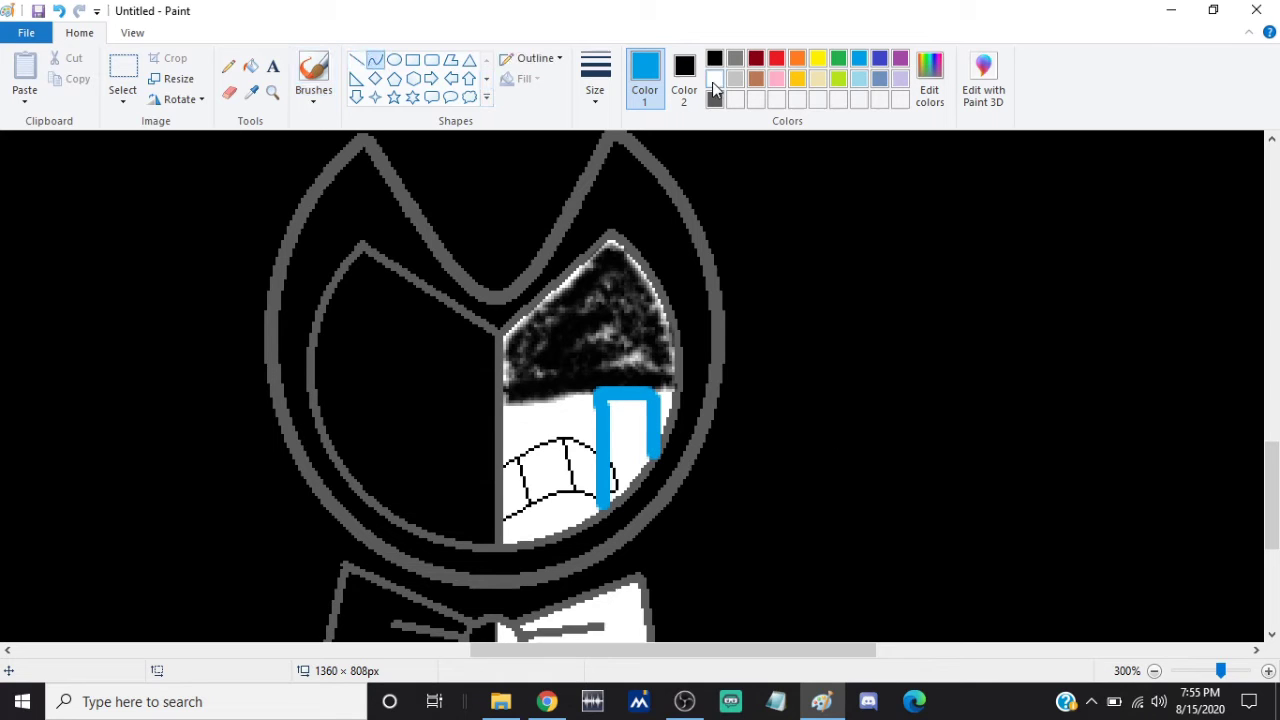
left_click(714, 79)
left_click(595, 80)
left_click(629, 164)
left_click(394, 60)
left_click(595, 80)
left_click(357, 340)
left_click_drag(376, 318, 446, 414)
left_click_drag(395, 367, 389, 358)
left_click(255, 68)
left_click(412, 343)
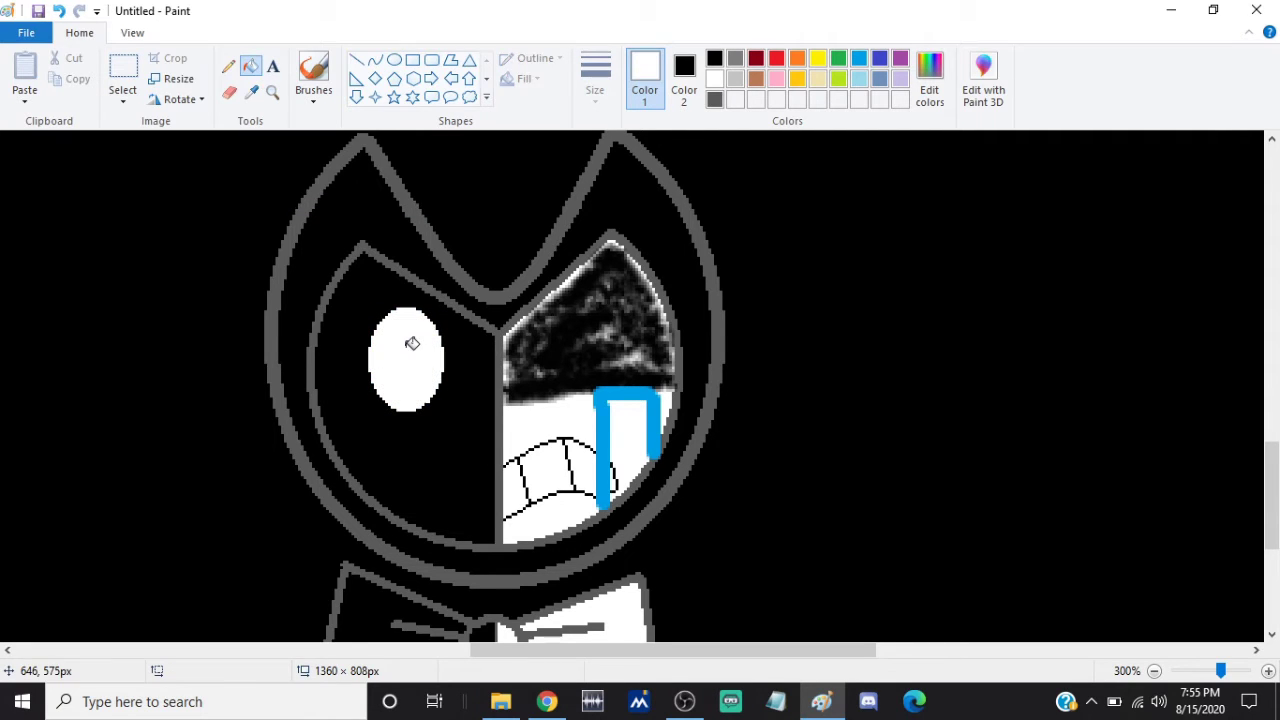
Try to outline a half grin with thin white curves from the divider up to the white eye
left_click(376, 66)
left_click(593, 102)
left_click(597, 133)
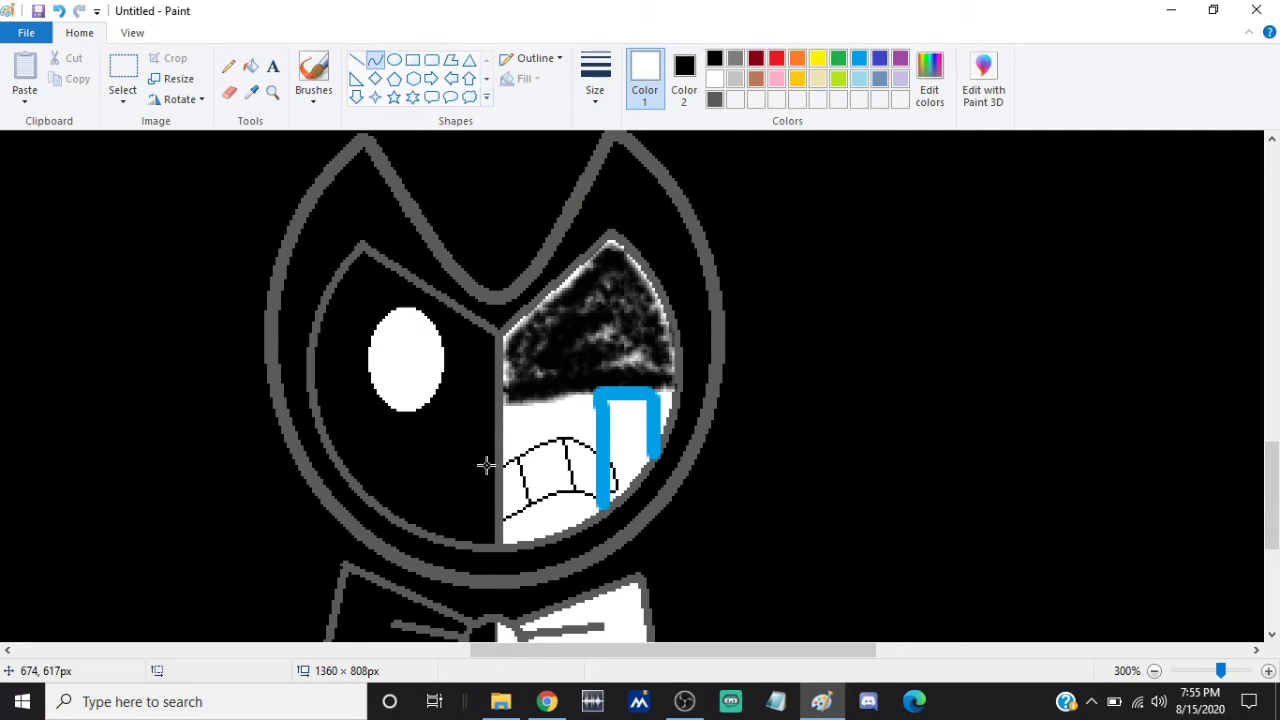
left_click_drag(490, 465, 386, 430)
left_click(58, 11)
mouse_move(496, 522)
left_mouse_down()
mouse_move(434, 514)
mouse_move(404, 480)
left_mouse_up()
left_click_drag(408, 482, 430, 528)
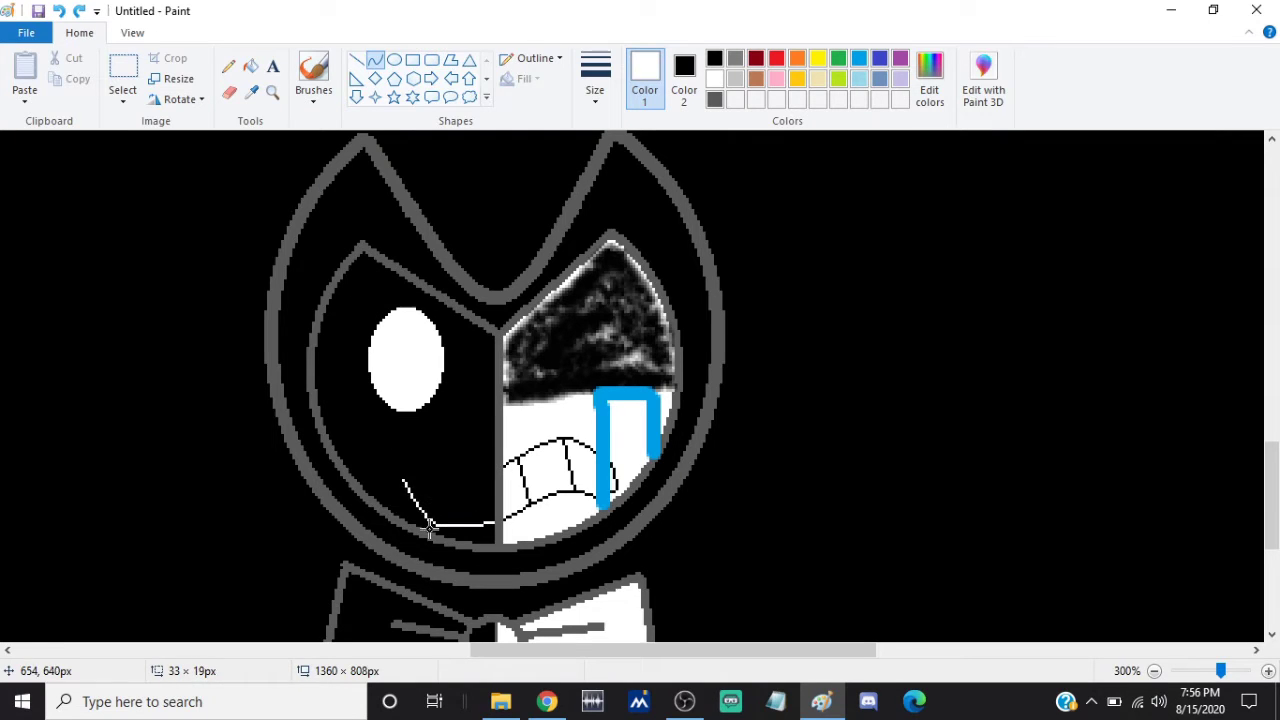
mouse_move(490, 465)
left_mouse_down()
mouse_move(422, 424)
mouse_move(457, 443)
mouse_move(452, 467)
left_mouse_up()
left_click(356, 60)
left_click(375, 60)
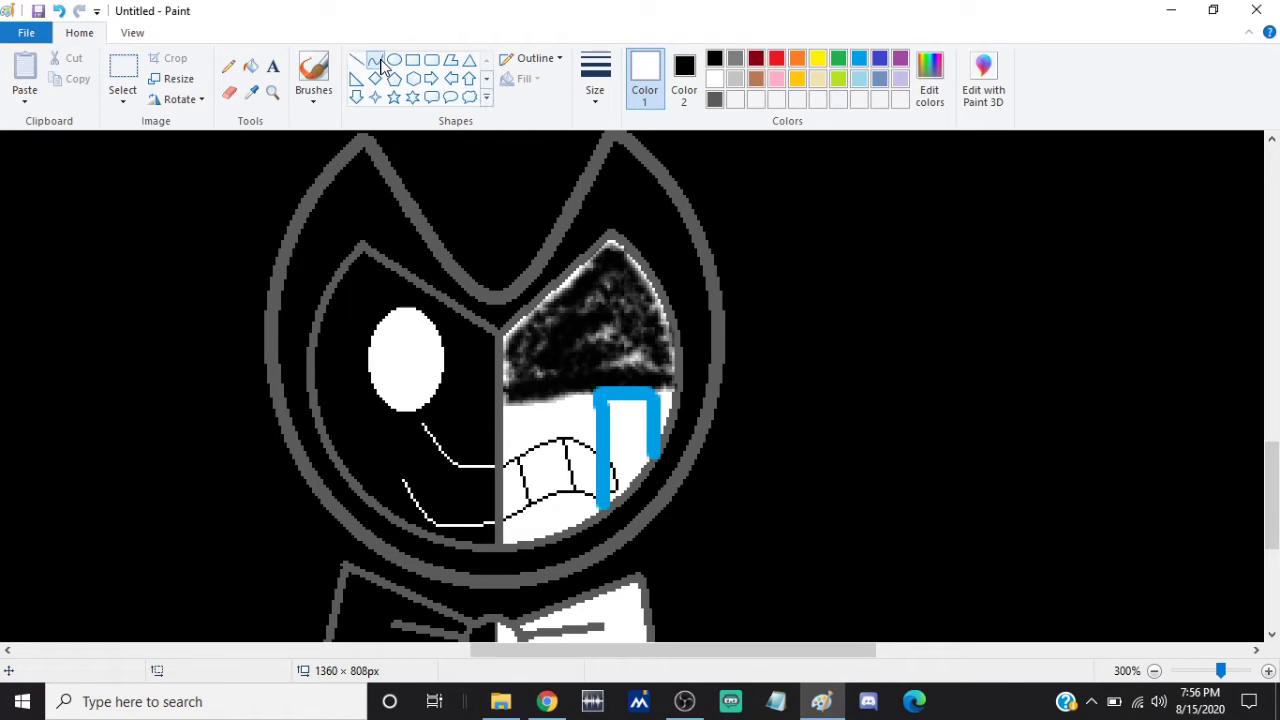
mouse_move(422, 424)
left_mouse_down()
mouse_move(403, 477)
mouse_move(351, 392)
mouse_move(363, 377)
left_mouse_up()
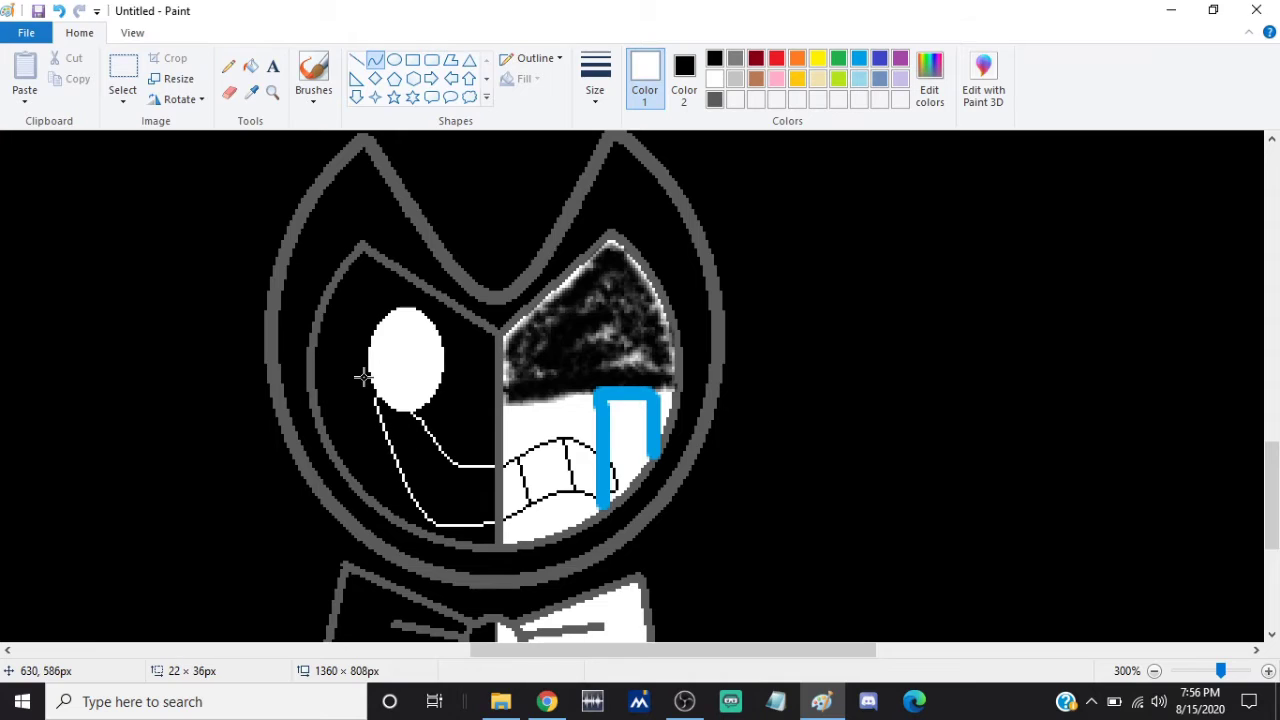
Undo the white grin curves and the white oval eye
left_click(59, 11)
left_click(59, 11)
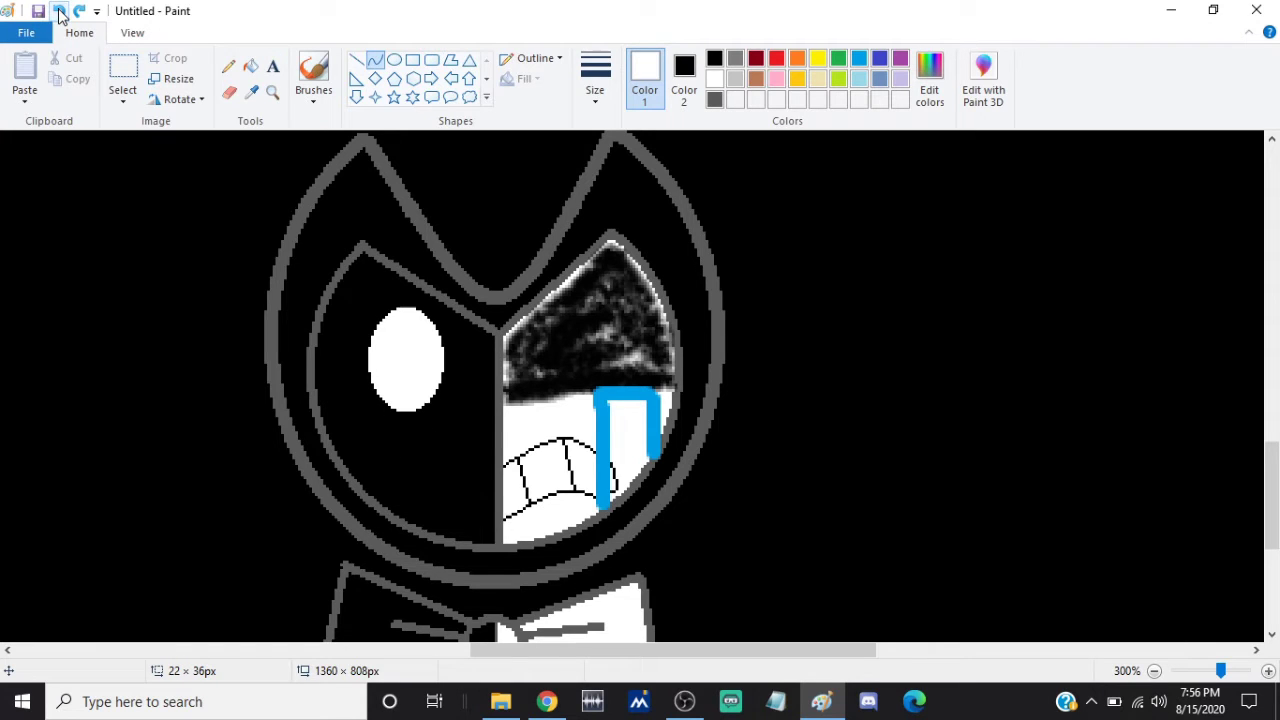
left_click(59, 11)
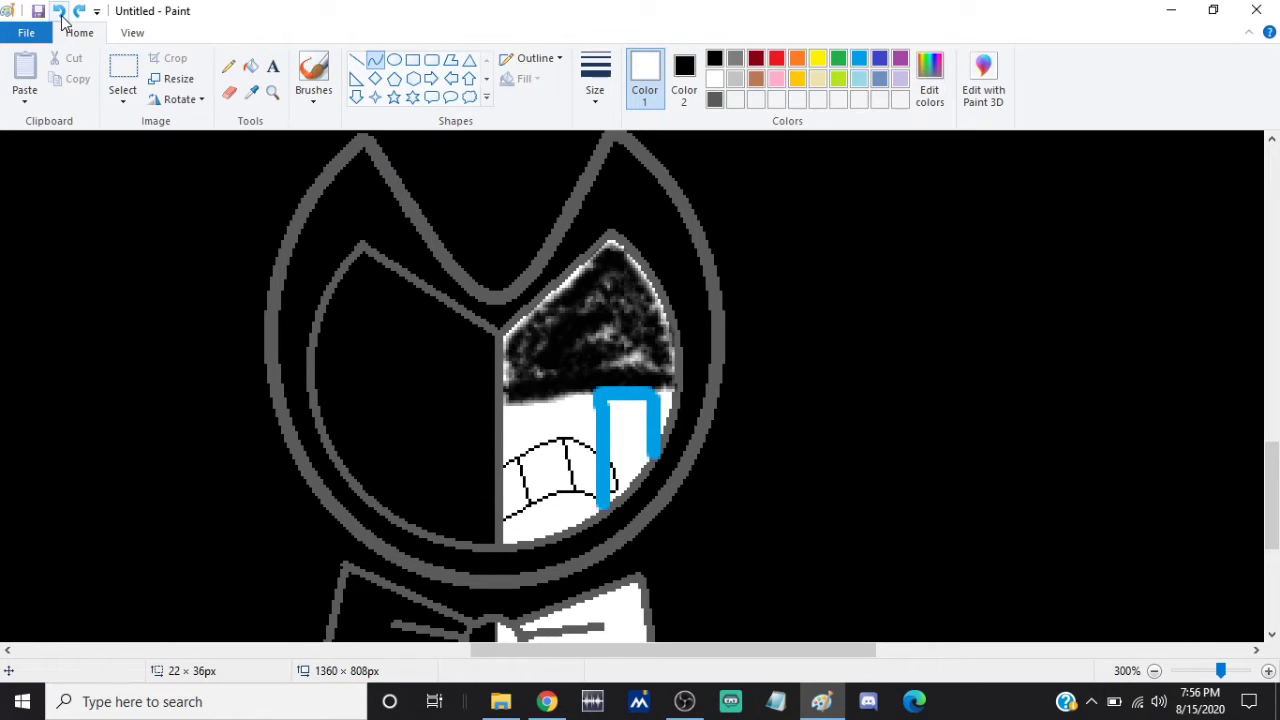
Outline a half grin in the black face half with thin white curves running from the divider up to a sharp point
mouse_move(492, 519)
left_mouse_down()
mouse_move(403, 500)
mouse_move(394, 470)
mouse_move(437, 503)
mouse_move(432, 528)
left_mouse_up()
left_click(371, 60)
left_click_drag(491, 468, 456, 471)
left_click(380, 61)
left_click_drag(412, 428, 369, 356)
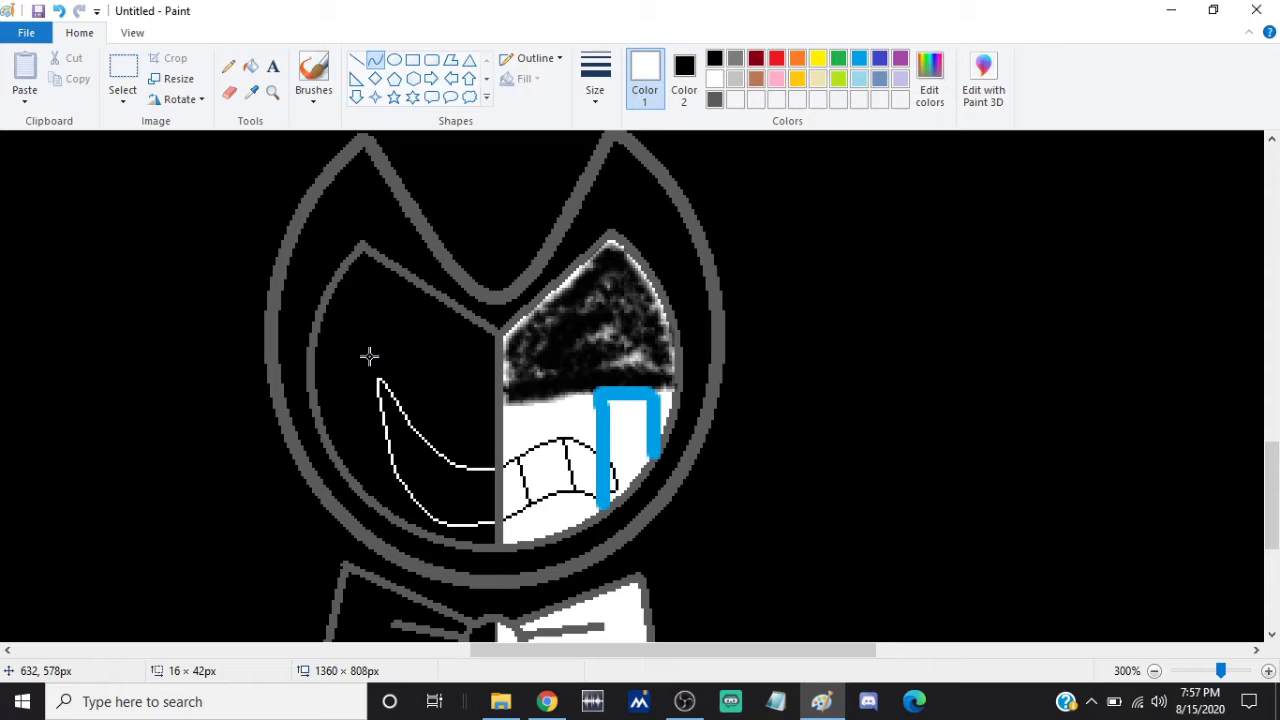
Draw a small upright oval eye above the grin's pointed end and fill it with white
left_click(395, 60)
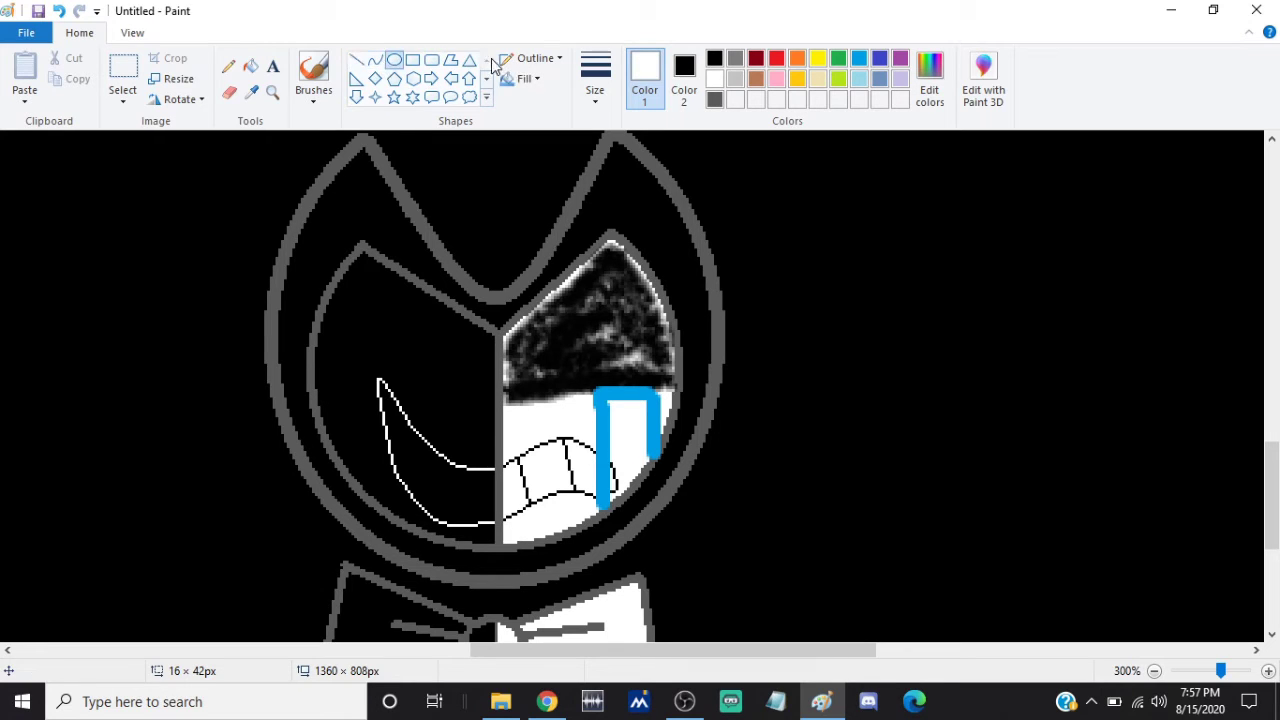
mouse_move(400, 310)
left_mouse_down()
mouse_move(468, 402)
mouse_move(399, 335)
mouse_move(423, 347)
left_mouse_up()
left_click(250, 66)
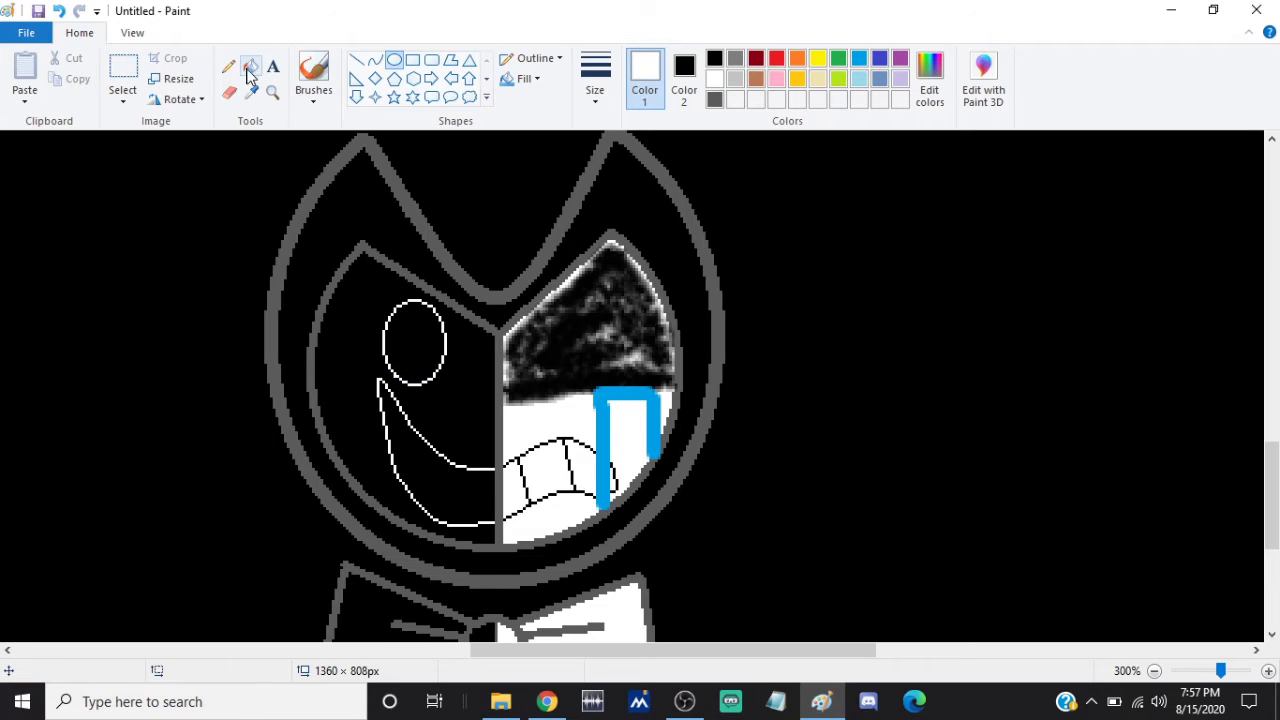
left_click(414, 336)
Fill the white-outlined grin with pointed teeth using thin white zigzag lines
left_click(356, 60)
mouse_move(491, 468)
left_mouse_down()
mouse_move(471, 524)
mouse_move(457, 467)
mouse_move(422, 522)
mouse_move(430, 450)
mouse_move(393, 462)
mouse_move(406, 424)
mouse_move(383, 412)
mouse_move(408, 421)
left_mouse_up()
left_click(472, 382)
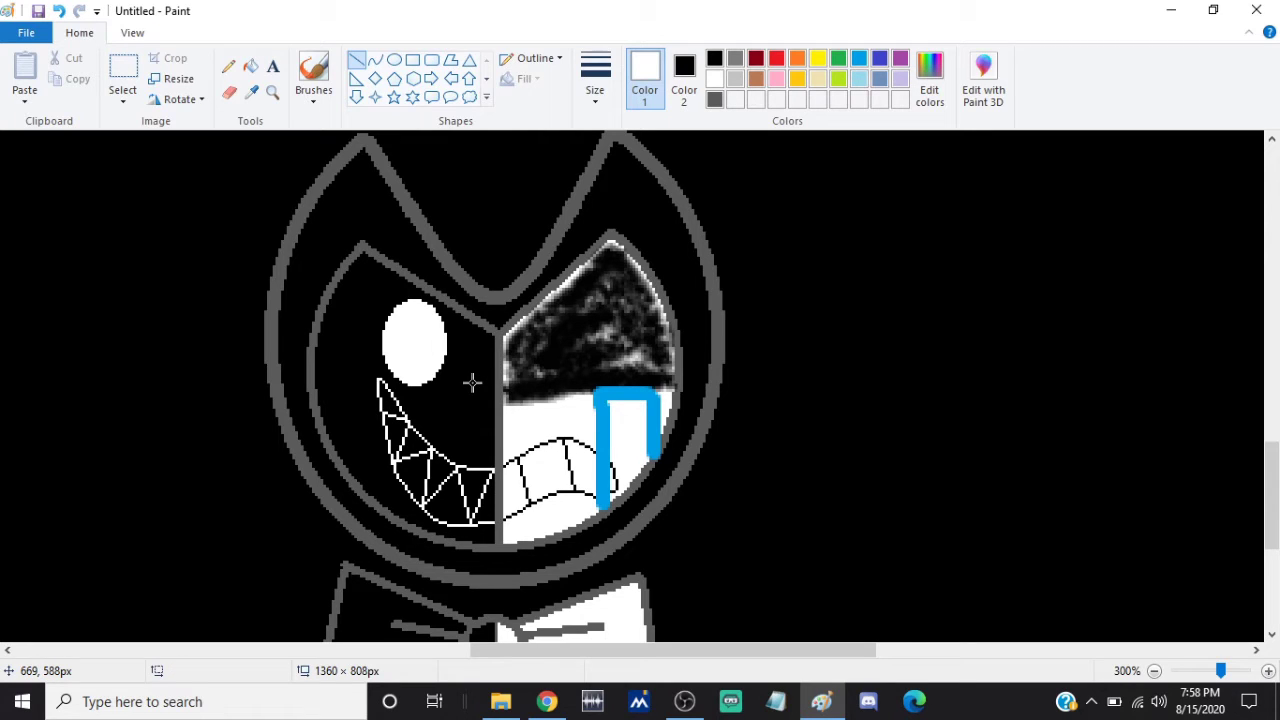
left_click(376, 62)
left_click(596, 84)
left_click(615, 161)
left_click(316, 72)
left_click(598, 82)
left_click(608, 168)
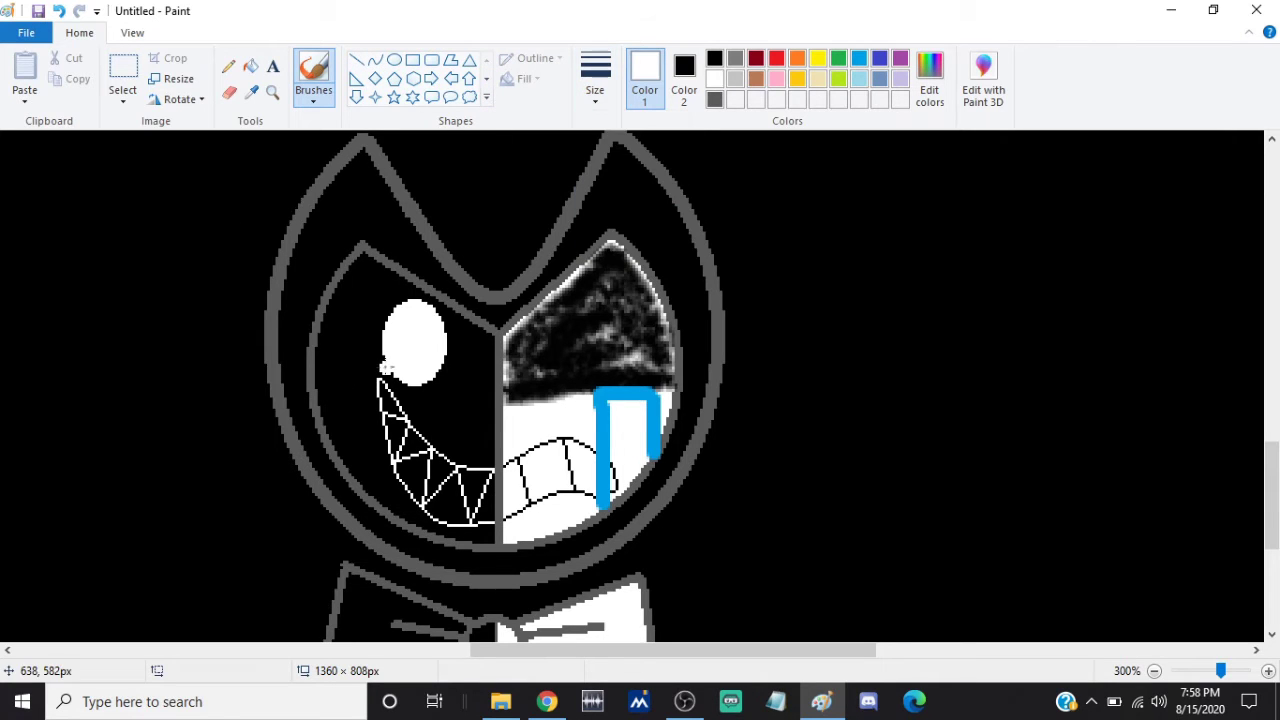
left_click(595, 88)
left_click(601, 168)
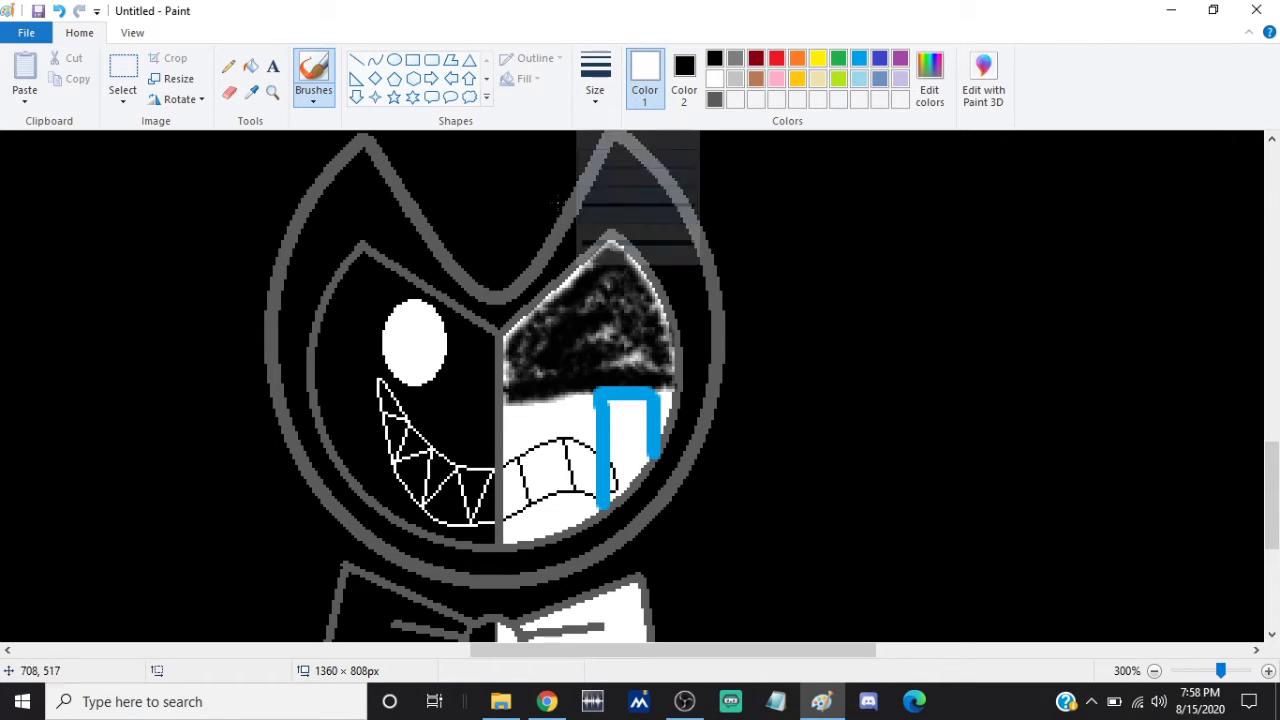
Draw thicker white drip lines running down from the oval eye, two toward the grin and one slanting to the face edge
left_click(356, 60)
left_click(595, 75)
left_click(617, 163)
mouse_move(437, 355)
left_mouse_down()
mouse_move(434, 495)
mouse_move(455, 490)
mouse_move(445, 451)
left_mouse_up()
left_click(489, 411)
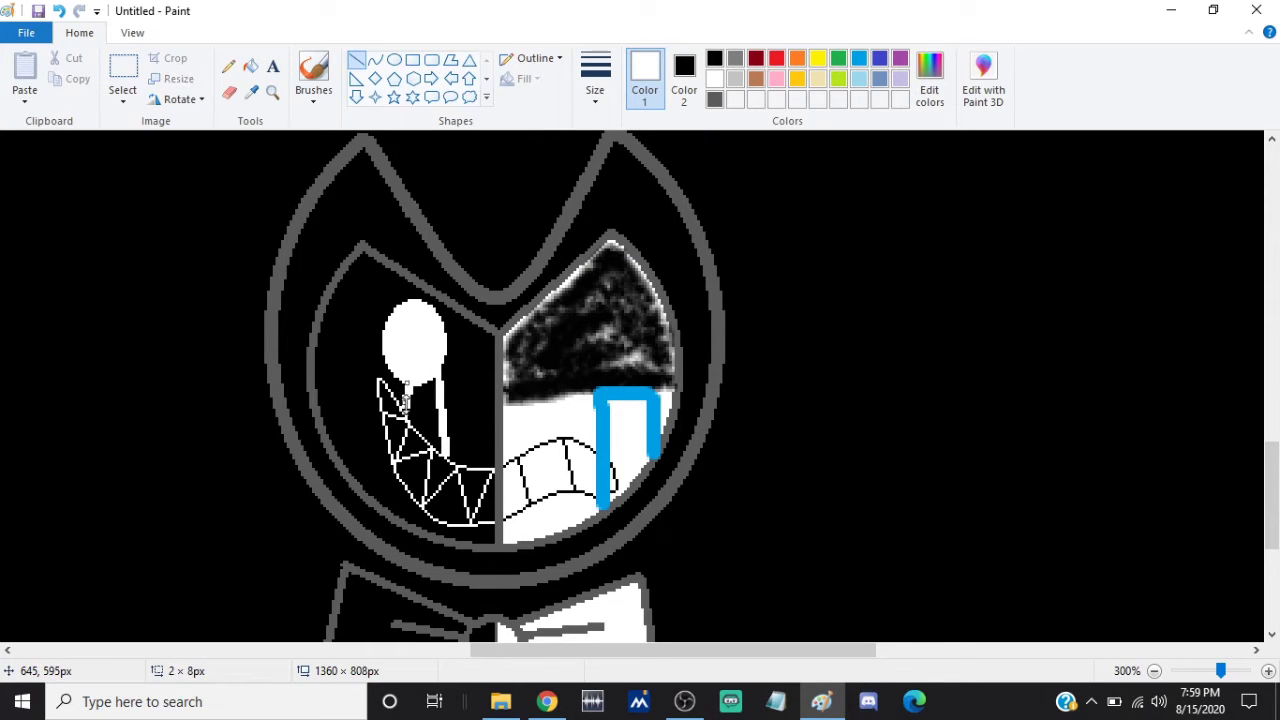
mouse_move(382, 345)
left_mouse_down()
mouse_move(331, 450)
mouse_move(342, 455)
left_mouse_up()
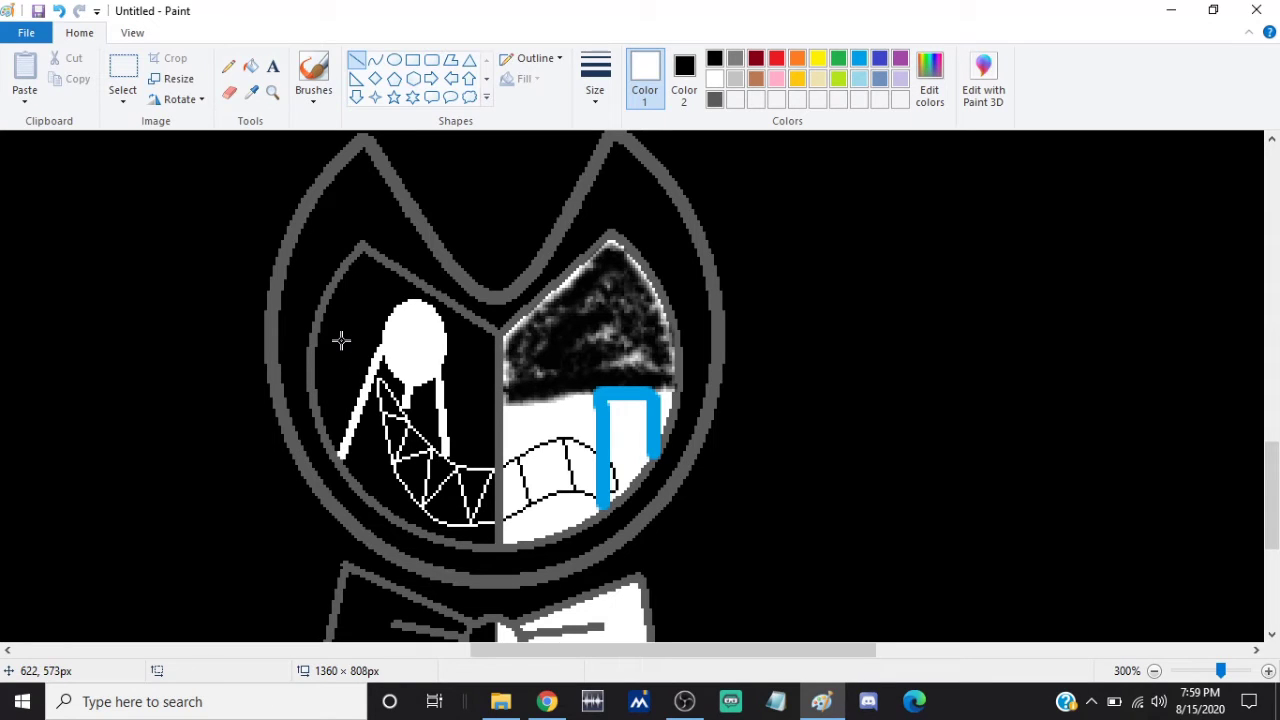
Try to draw a large thick white curve on the empty canvas above the character, and undo it
left_click(1154, 671)
left_click(1154, 671)
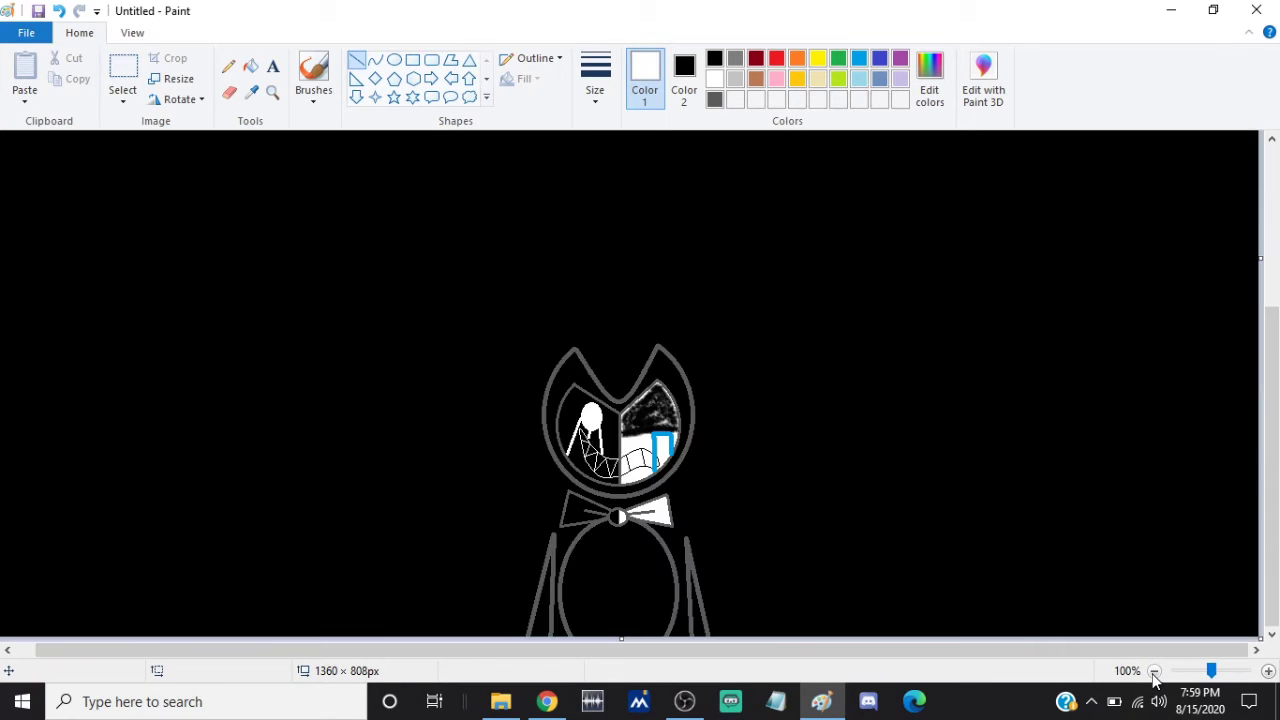
left_click_drag(1277, 466, 1277, 262)
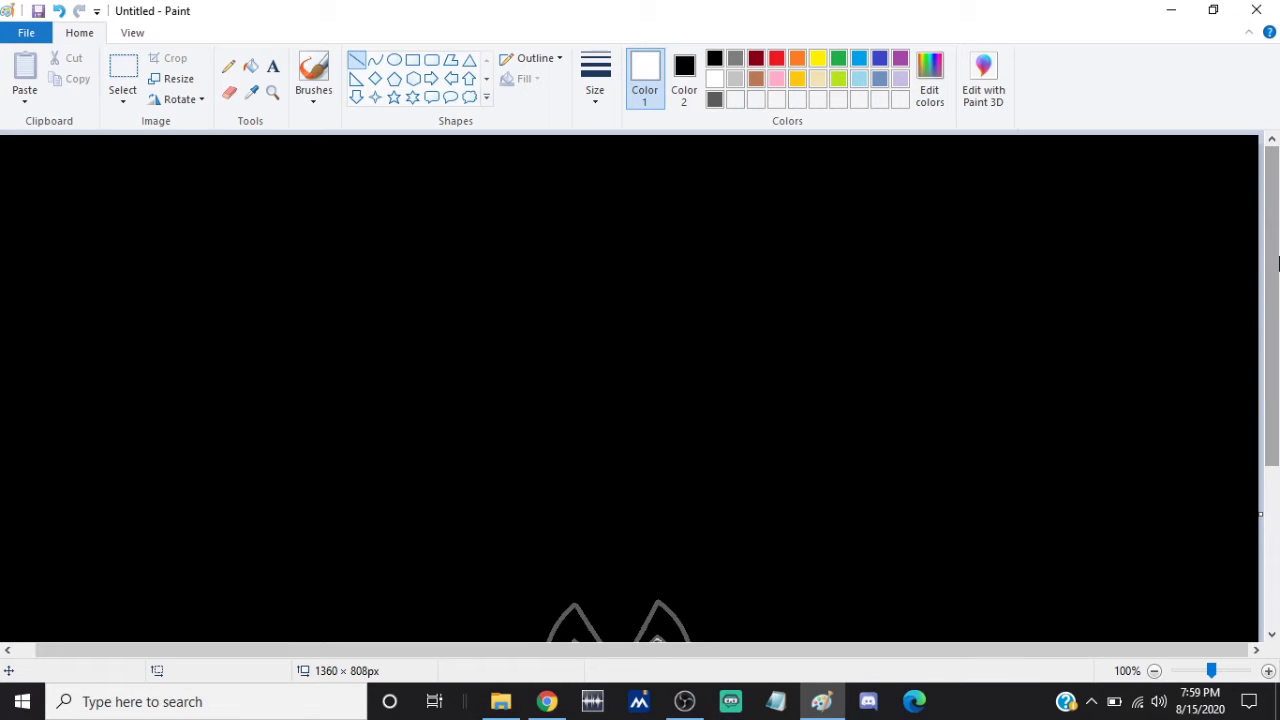
left_click(394, 60)
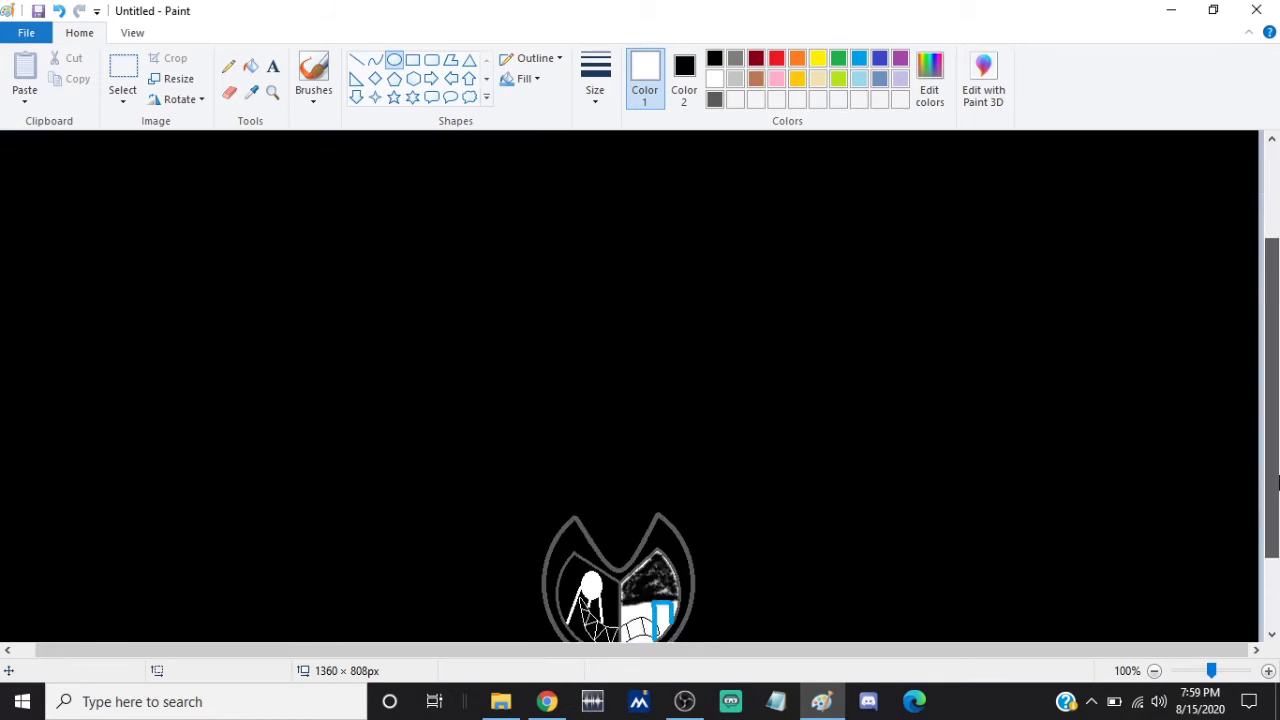
left_click(376, 60)
left_click_drag(645, 651, 608, 648)
left_click(601, 82)
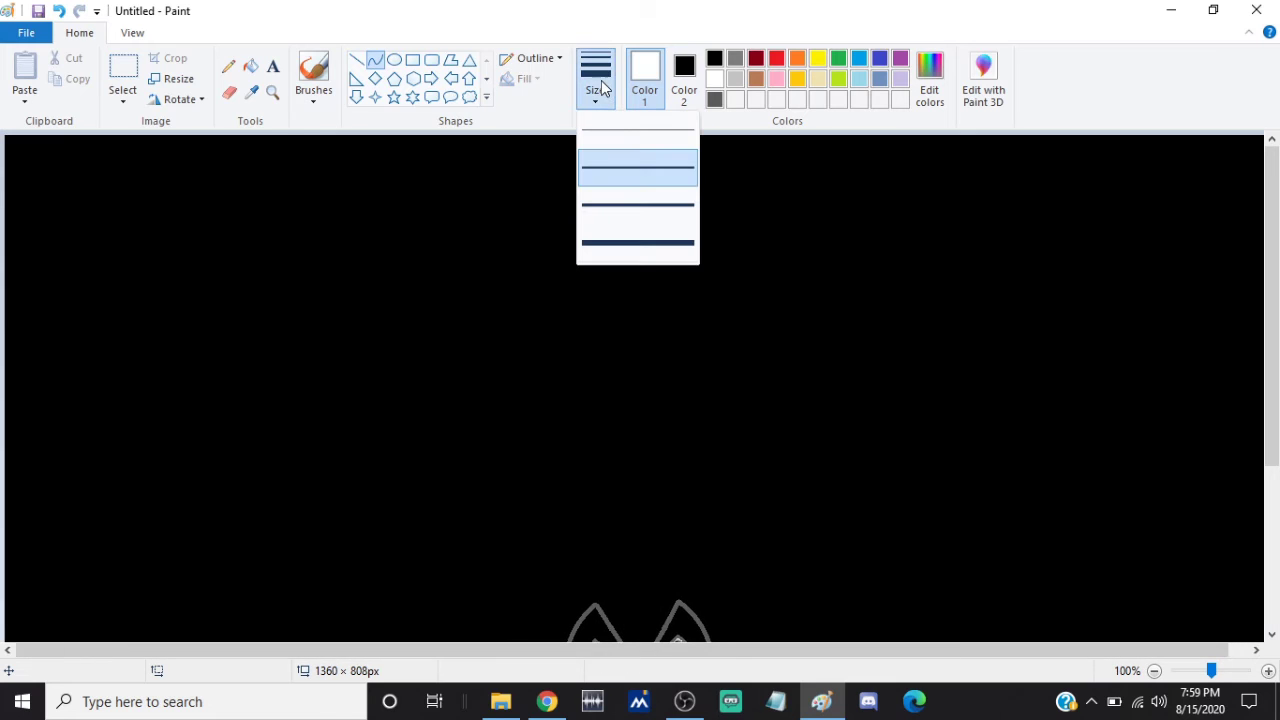
left_click(632, 210)
mouse_move(1272, 335)
left_mouse_down()
mouse_move(1276, 470)
mouse_move(1276, 340)
left_mouse_up()
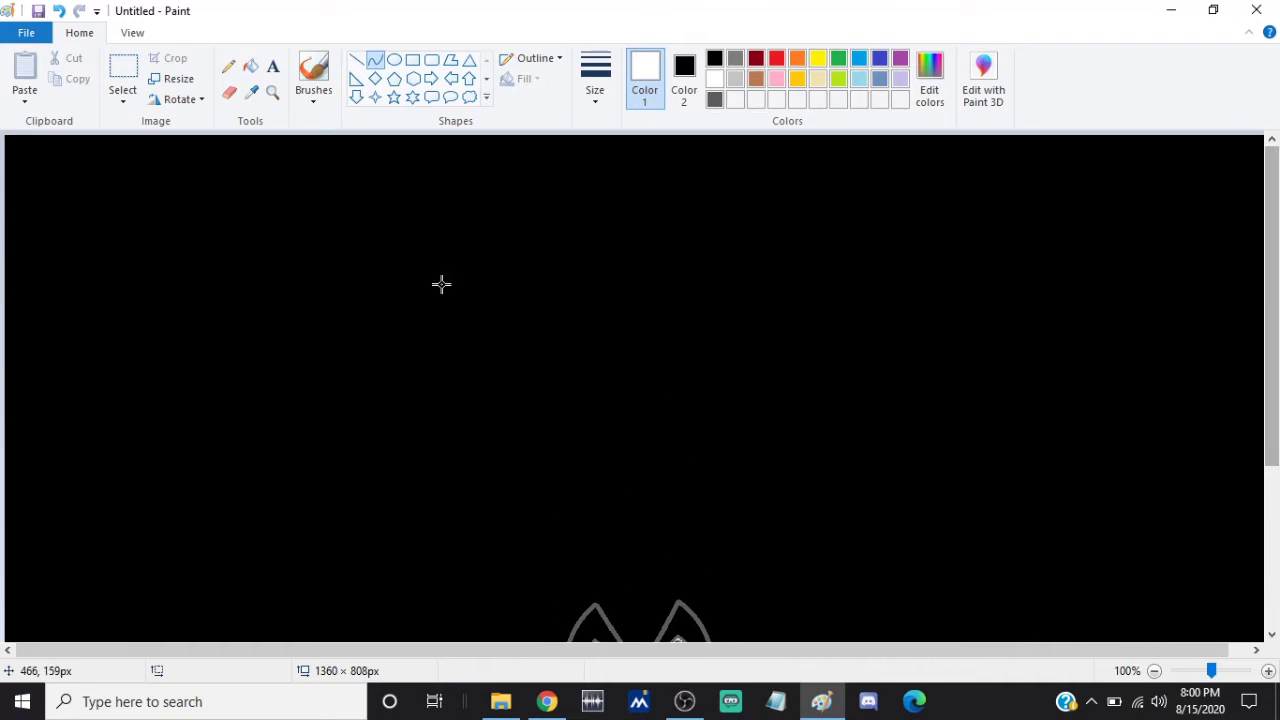
left_click_drag(24, 428, 246, 575)
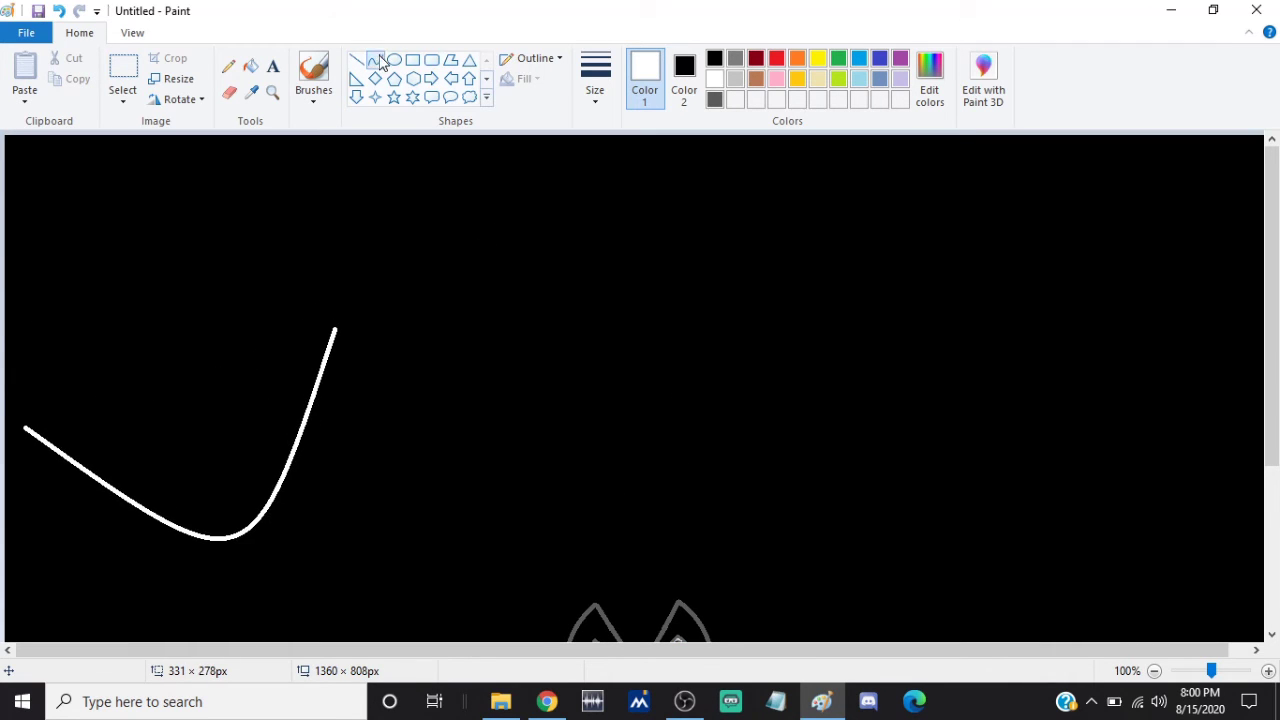
left_click(58, 11)
Extend the canvas above the character to 1360 × 984 px by flipping it vertically, lengthening its lower edge and flipping it back
left_click(180, 99)
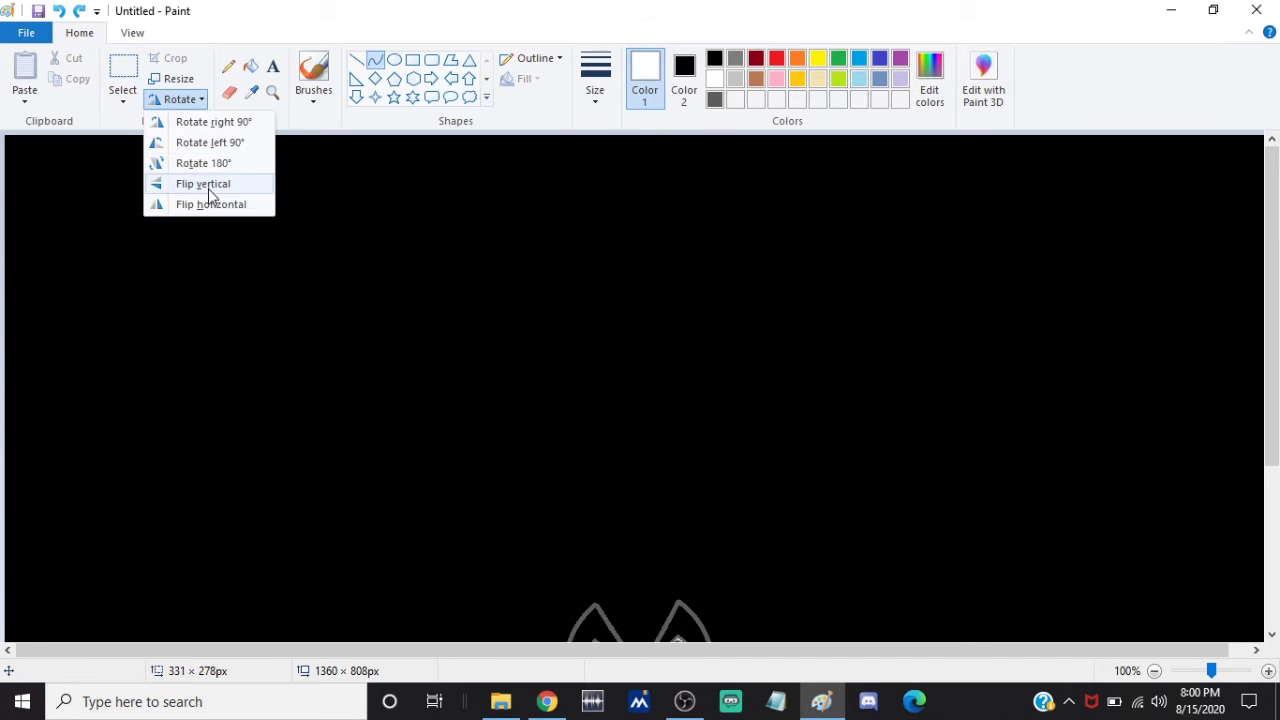
left_click(208, 188)
left_click_drag(1274, 356, 1278, 515)
left_click_drag(642, 638, 662, 719)
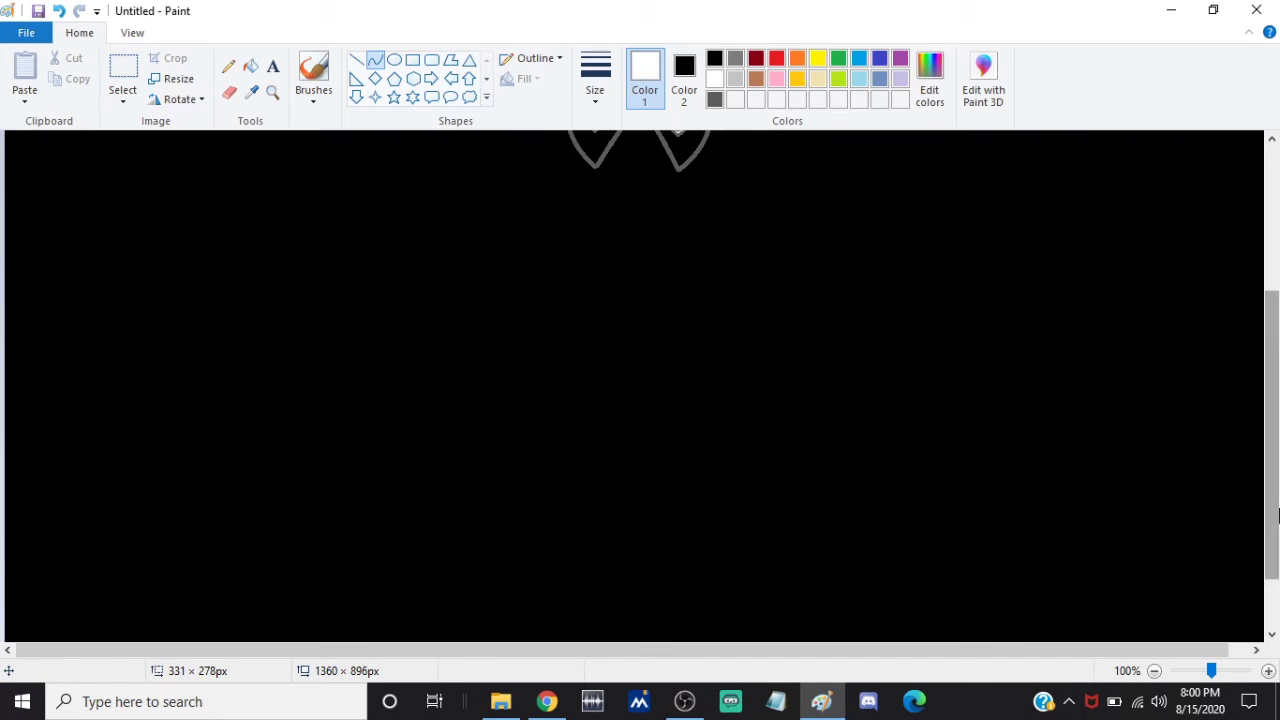
left_click_drag(1277, 515, 1277, 585)
left_click_drag(642, 636, 642, 718)
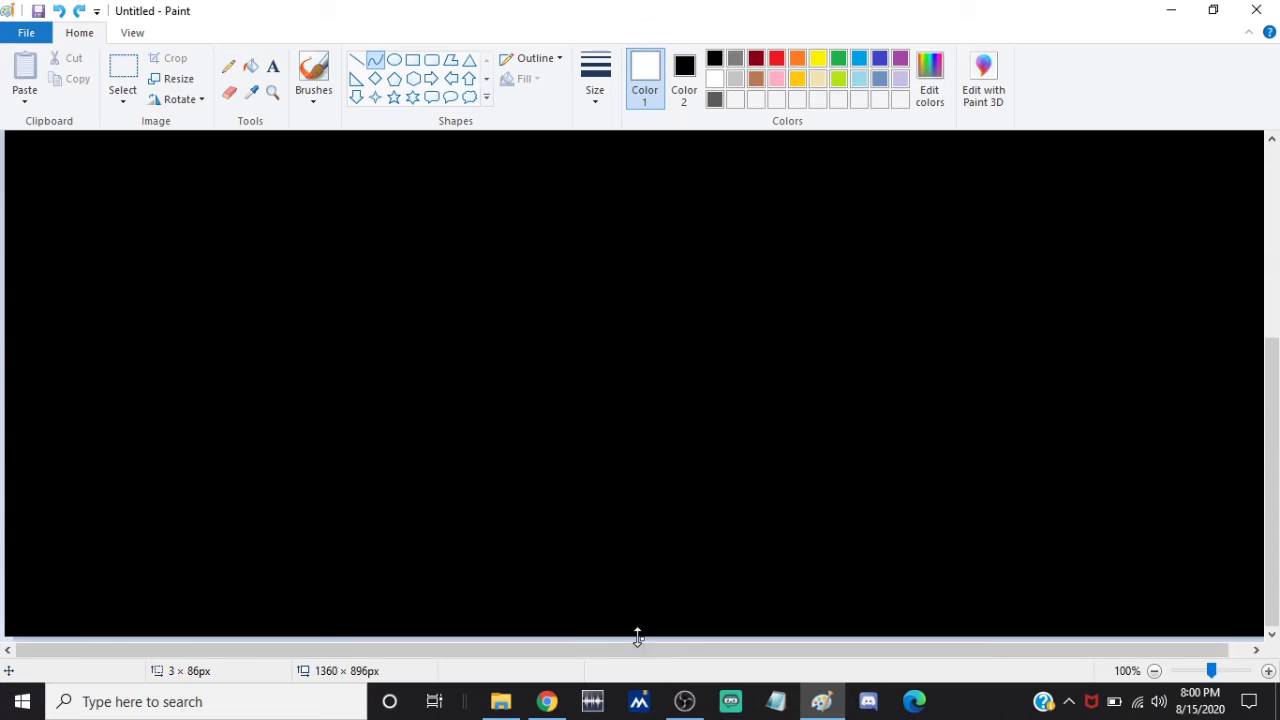
left_click_drag(637, 637, 637, 719)
left_click(182, 99)
left_click(207, 185)
left_click_drag(1275, 507, 1277, 347)
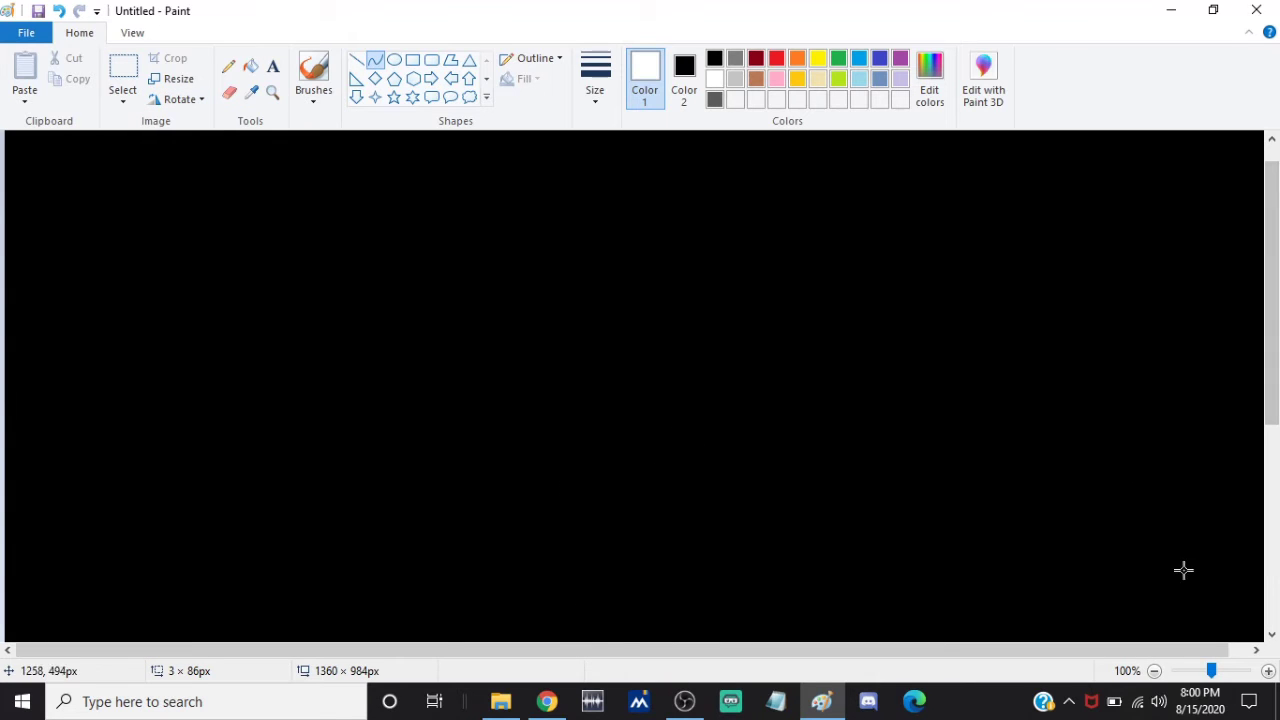
left_click(1154, 671)
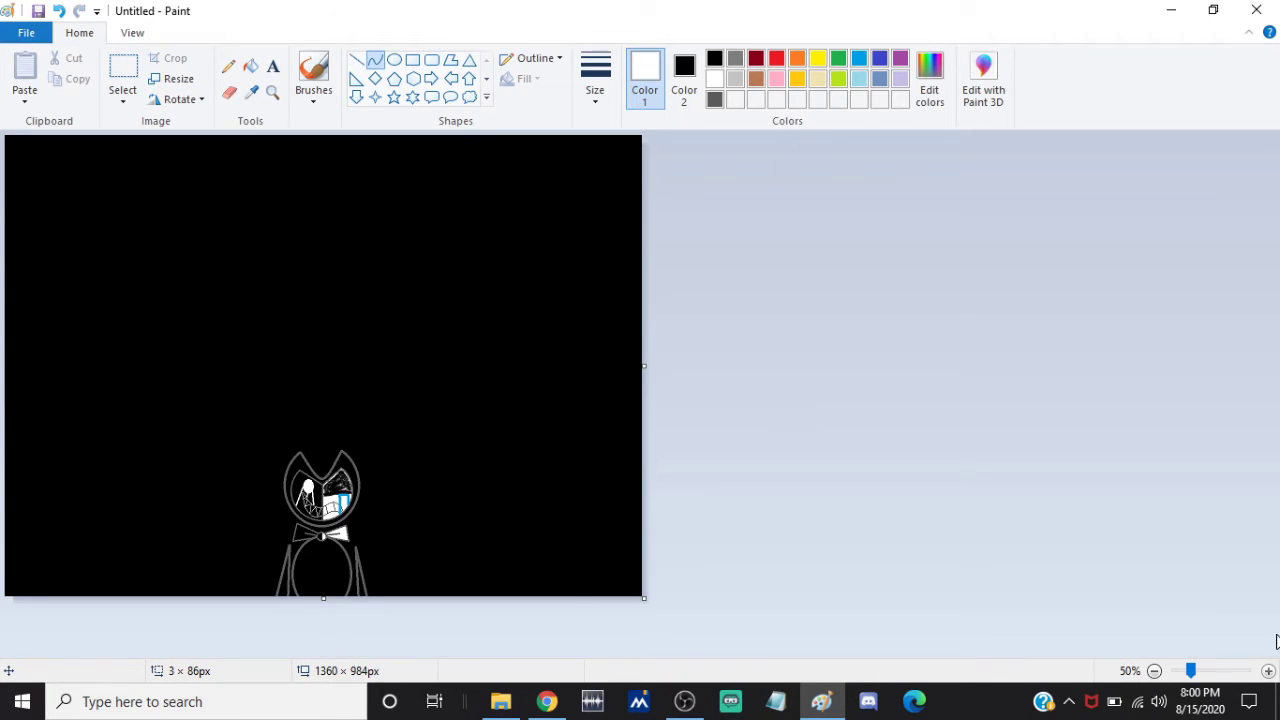
Draw a large thick white curve sagging downward in the upper-left area of the canvas as a grin's lower edge
left_click(1268, 671)
left_click(595, 80)
left_click(99, 309)
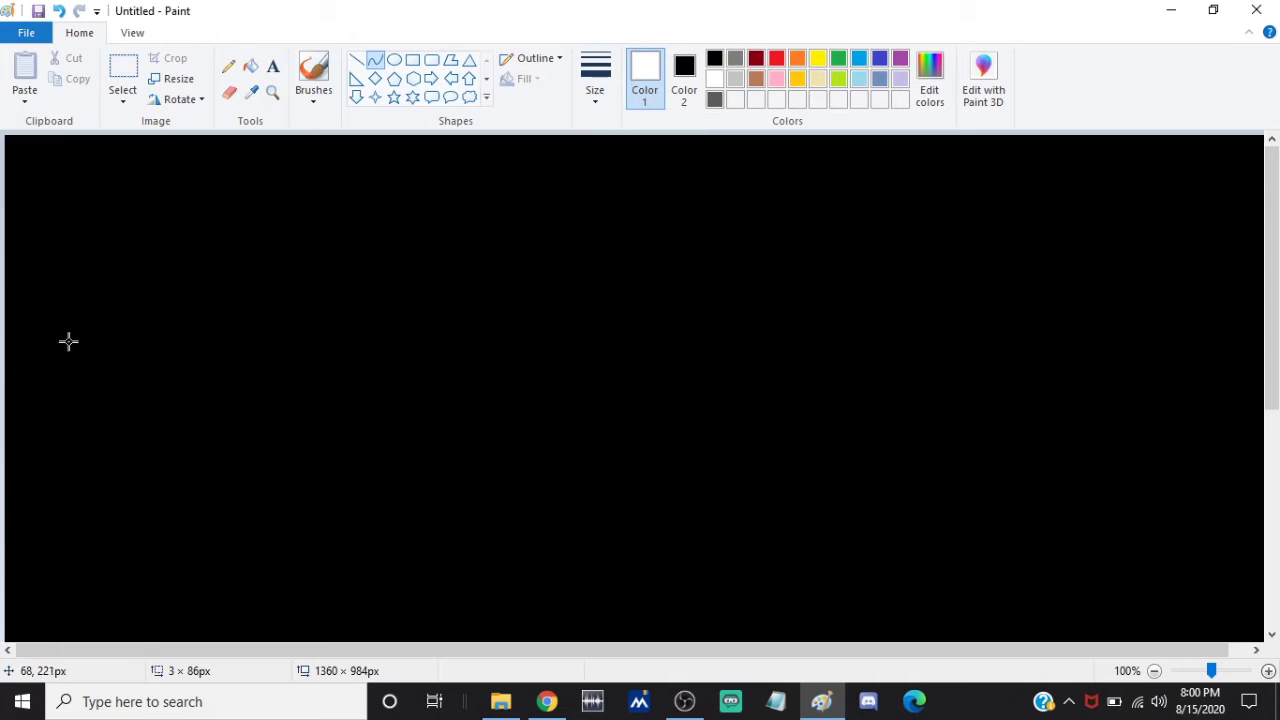
left_click_drag(45, 318, 374, 397)
left_click_drag(191, 350, 191, 583)
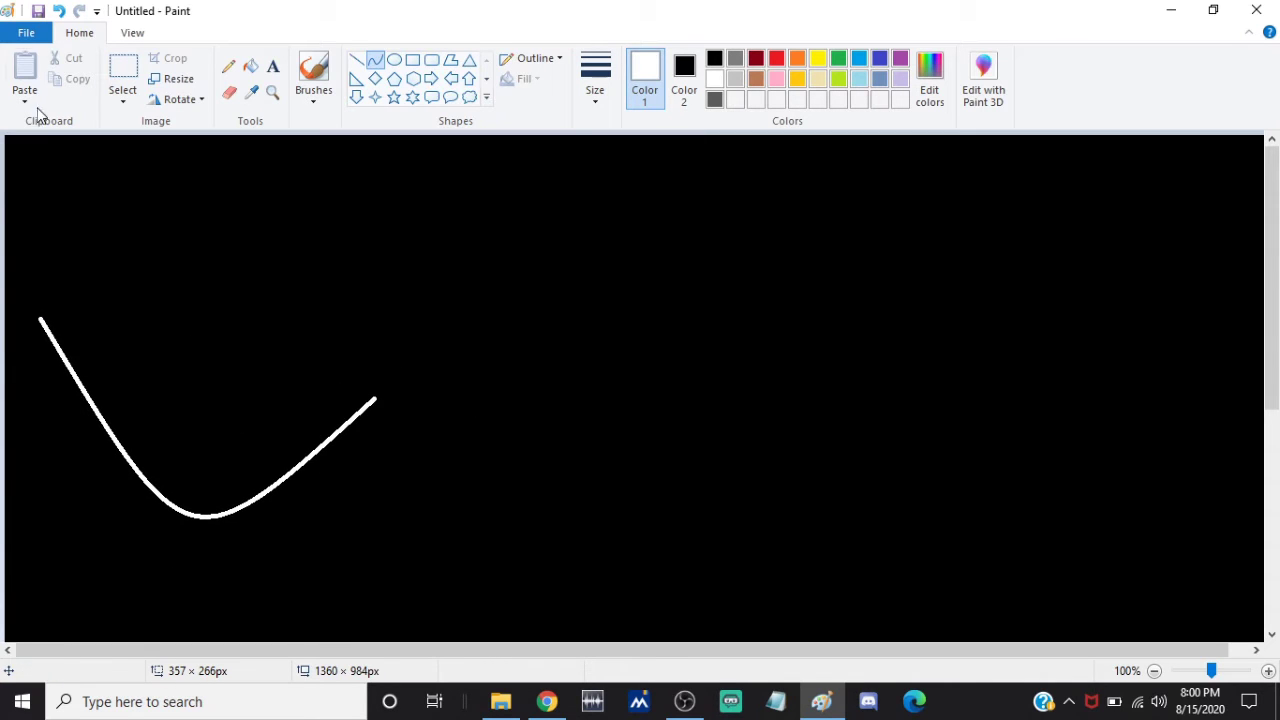
Close the large grin with narrow pointed ends and an upper curve in thick white line, and fill it with white
left_click(378, 62)
mouse_move(43, 318)
left_mouse_down()
mouse_move(80, 303)
mouse_move(23, 249)
mouse_move(22, 212)
left_mouse_up()
mouse_move(376, 398)
left_mouse_down()
mouse_move(346, 364)
mouse_move(432, 295)
left_mouse_up()
left_click(376, 62)
left_click_drag(74, 308, 350, 369)
left_click_drag(233, 343, 226, 412)
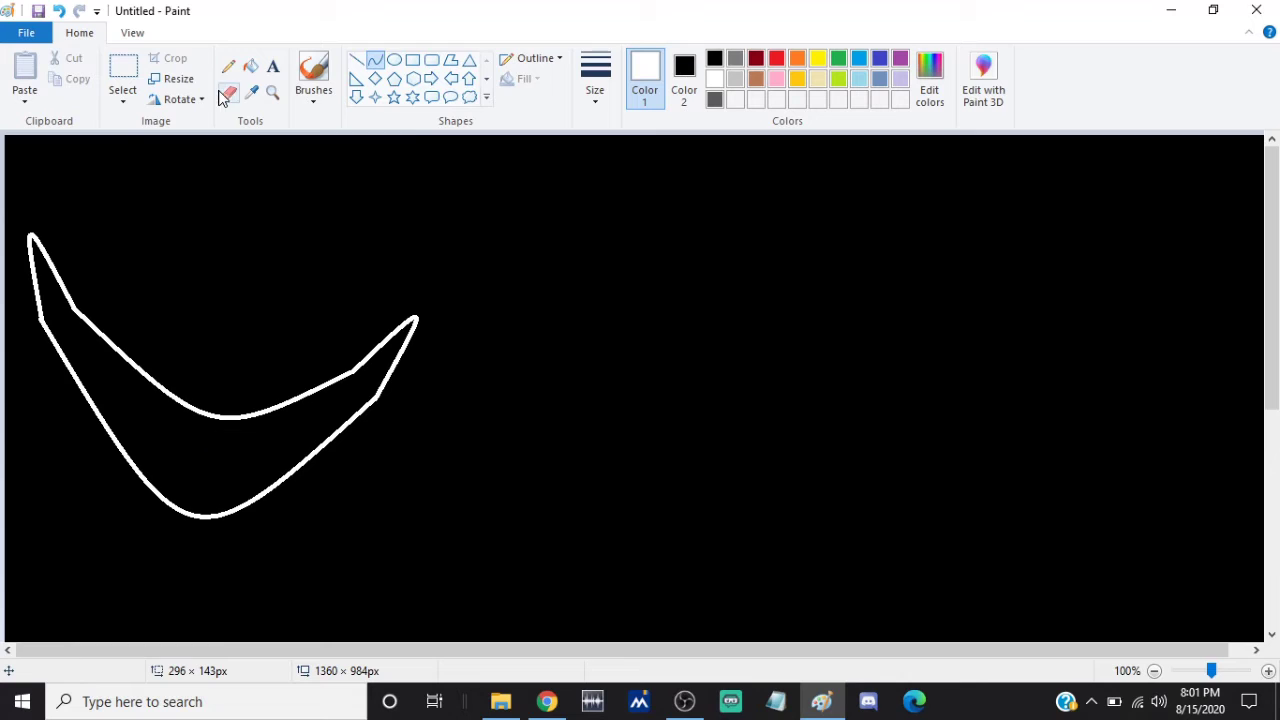
left_click(250, 66)
left_click(201, 452)
Divide the left arm of the white grin into pointed teeth with thin black zigzag lines
left_click(375, 60)
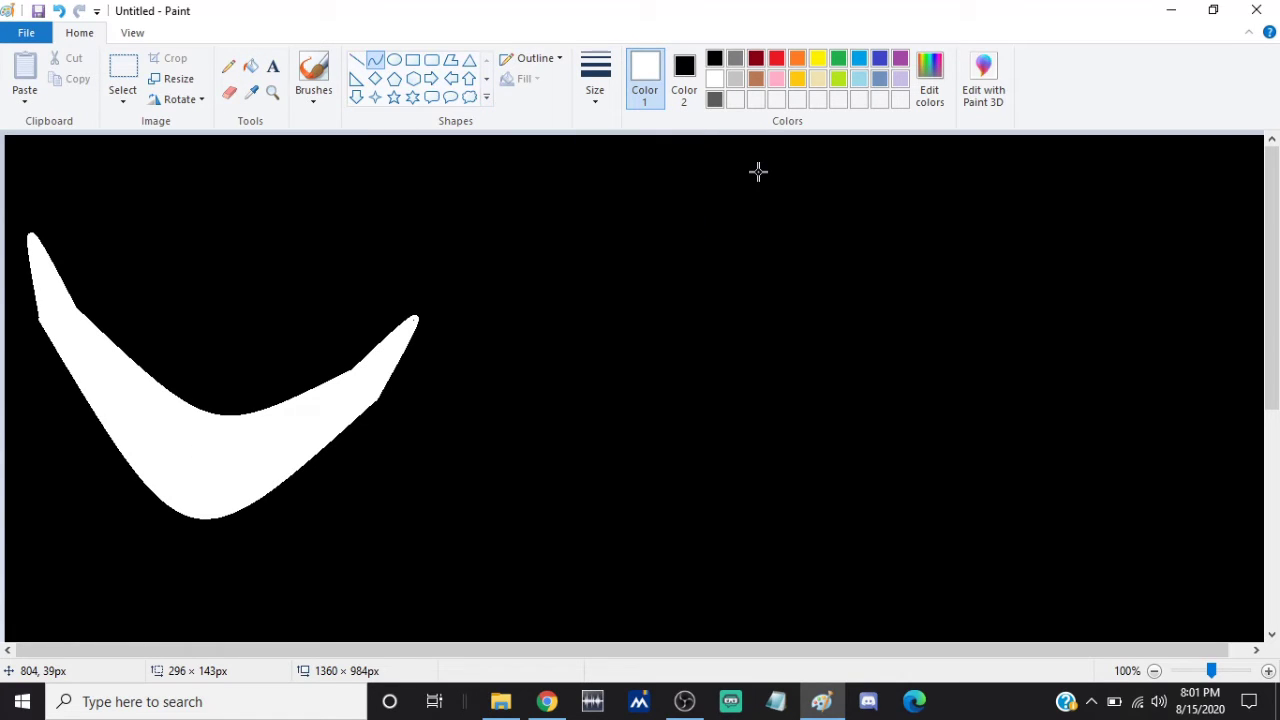
left_click(714, 58)
left_click(595, 80)
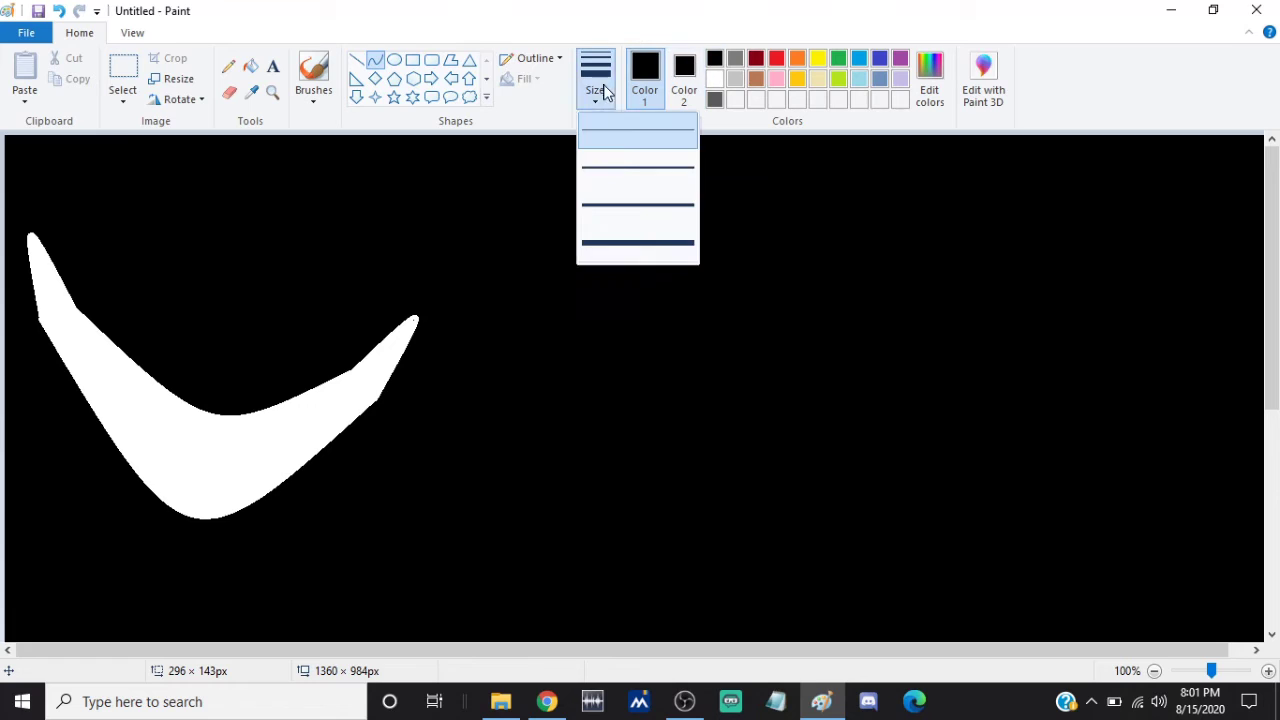
left_click(620, 172)
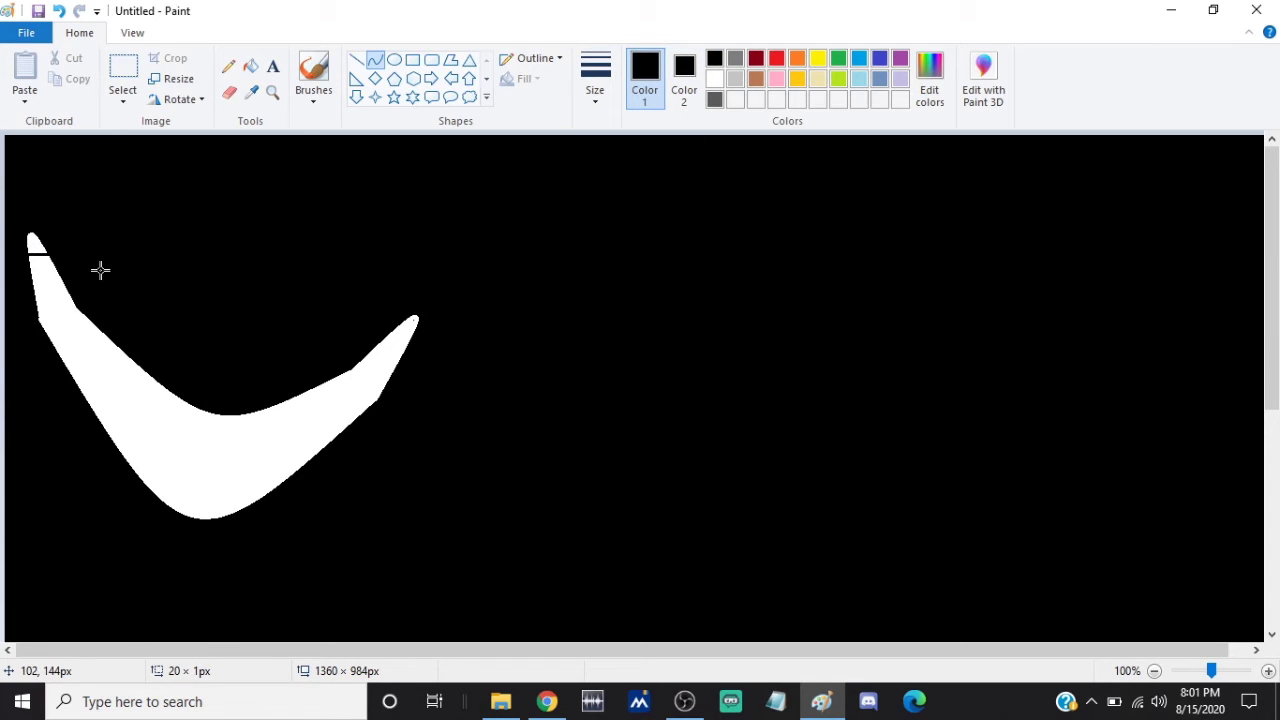
left_click(357, 61)
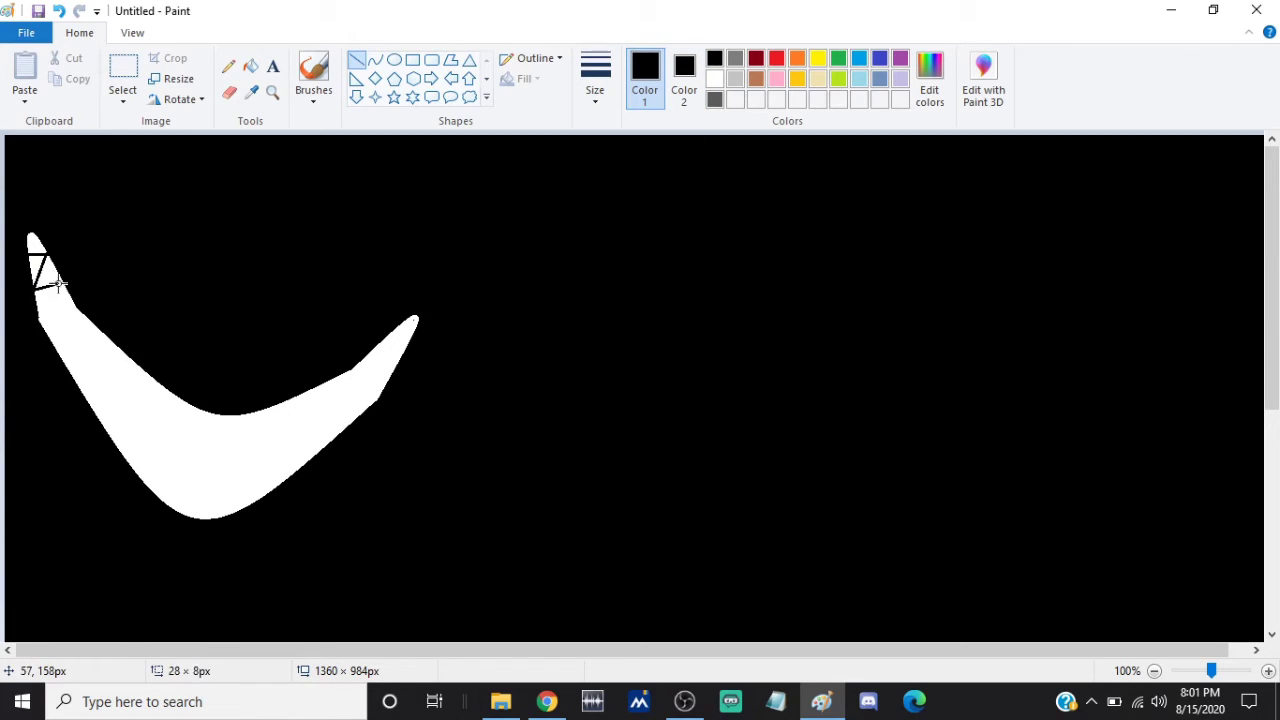
left_click_drag(47, 333, 94, 324)
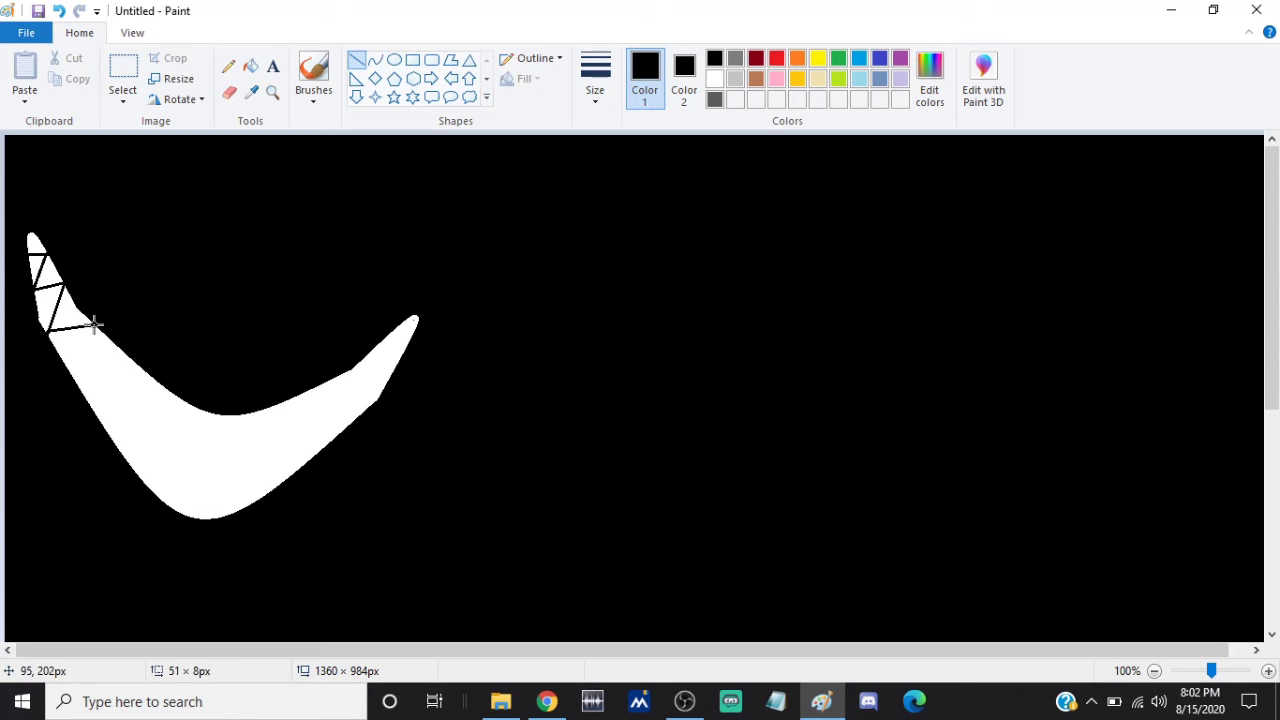
left_click(173, 276)
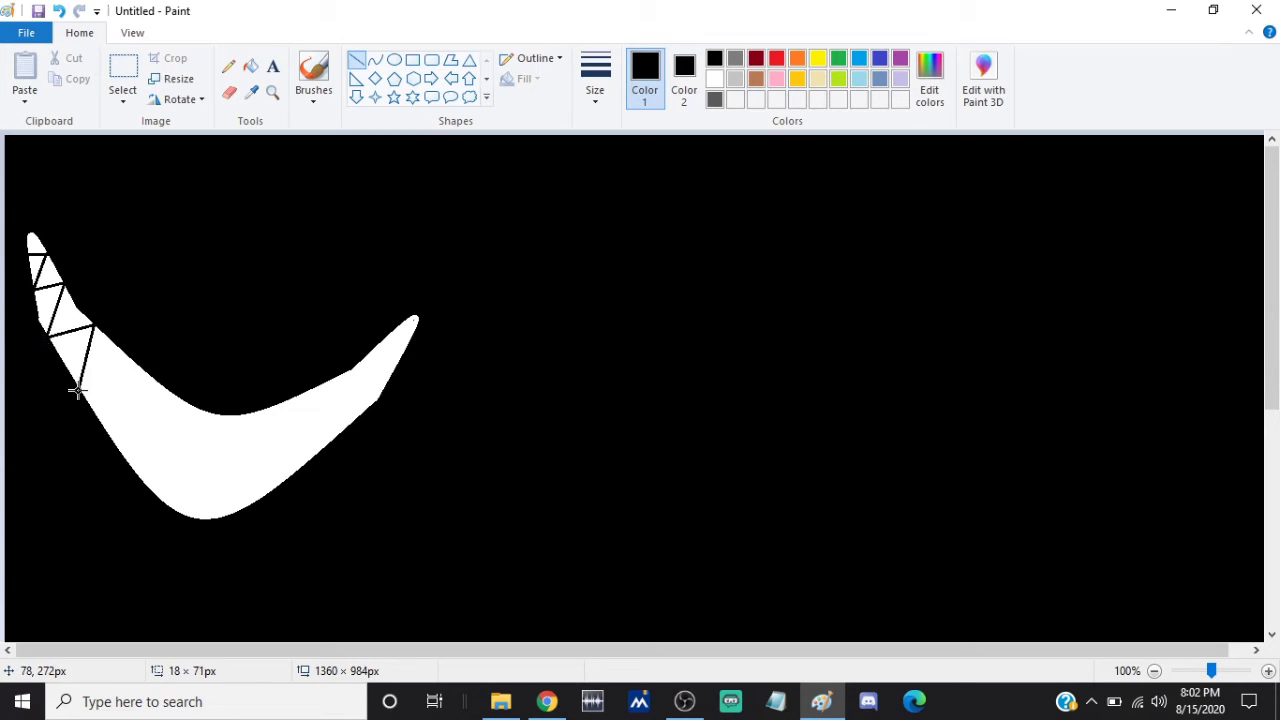
mouse_move(80, 388)
left_mouse_down()
mouse_move(143, 362)
mouse_move(101, 440)
mouse_move(138, 445)
mouse_move(137, 482)
mouse_move(124, 474)
left_mouse_up()
left_click(140, 361)
left_click_drag(142, 364, 143, 341)
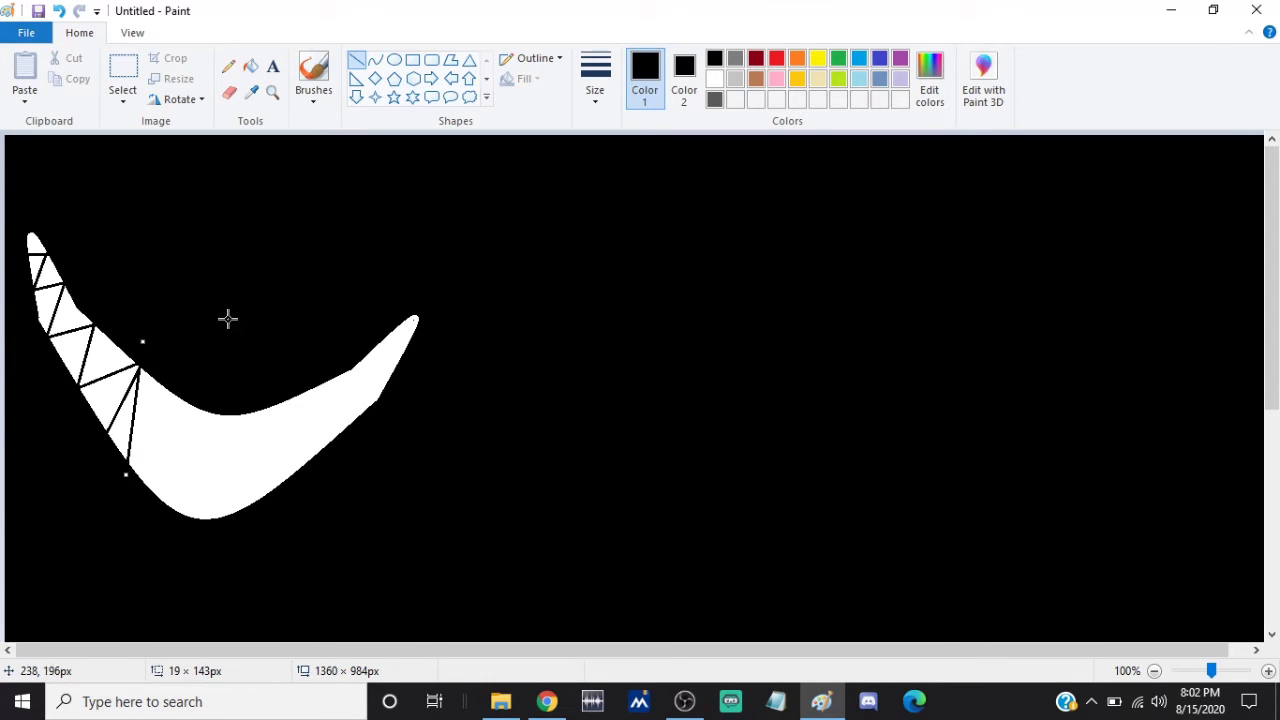
Continue the thin black zigzag tooth lines through the grin's bottom and up its right arm to the tip
mouse_move(127, 461)
left_mouse_down()
mouse_move(198, 402)
mouse_move(172, 512)
left_mouse_up()
left_click(243, 532)
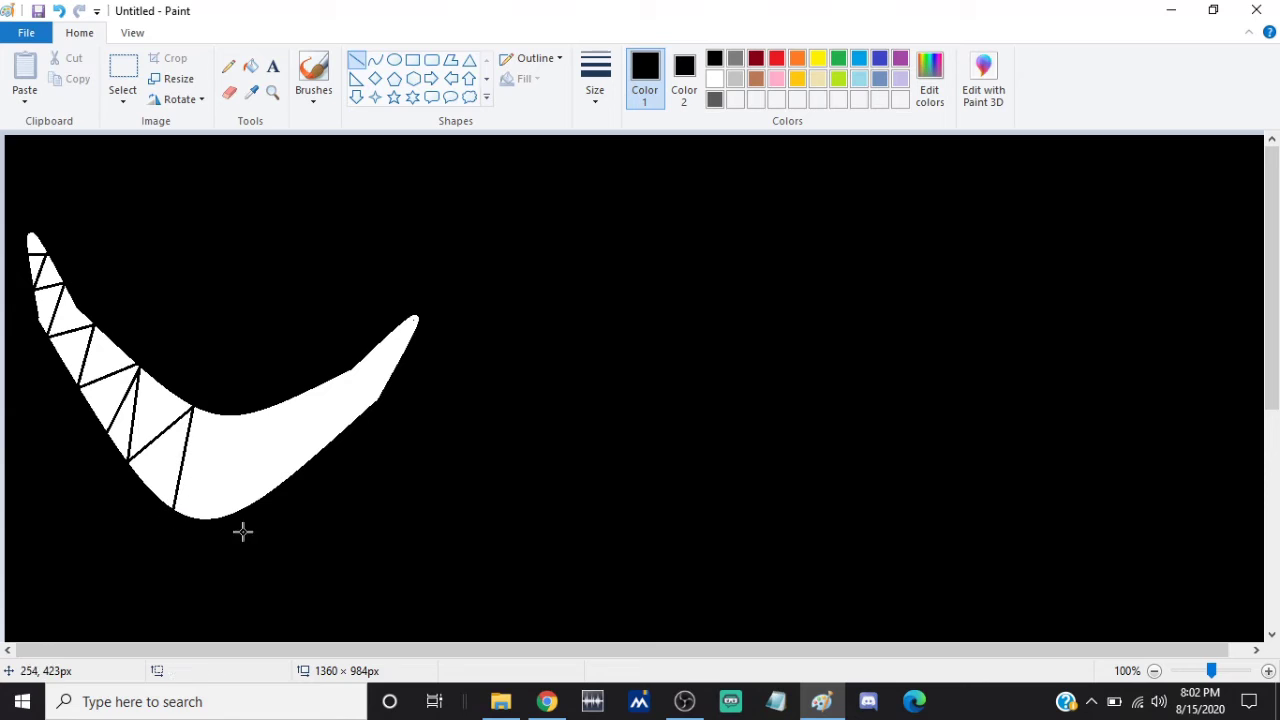
mouse_move(213, 451)
left_mouse_down()
mouse_move(229, 409)
mouse_move(230, 510)
mouse_move(289, 391)
left_mouse_up()
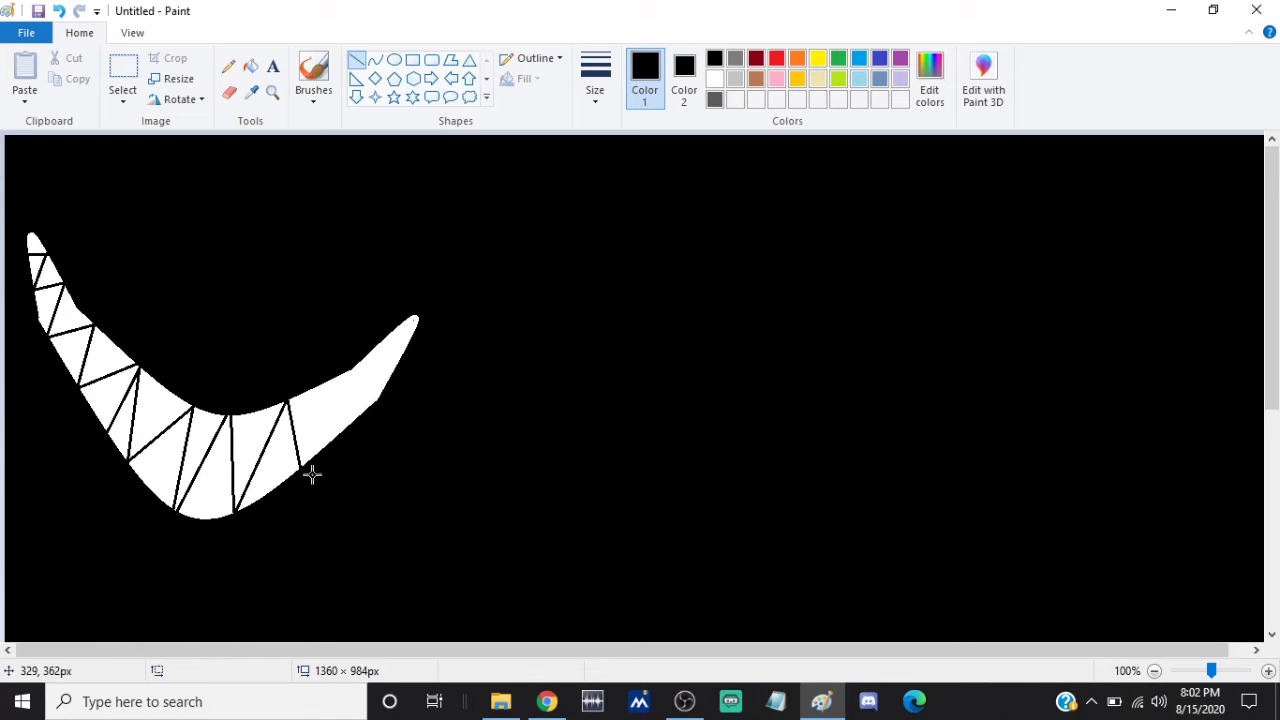
mouse_move(303, 471)
left_mouse_down()
mouse_move(331, 368)
mouse_move(377, 437)
mouse_move(357, 421)
mouse_move(361, 356)
mouse_move(398, 378)
mouse_move(390, 388)
mouse_move(382, 322)
left_mouse_up()
left_click_drag(394, 392, 388, 397)
left_click(398, 350)
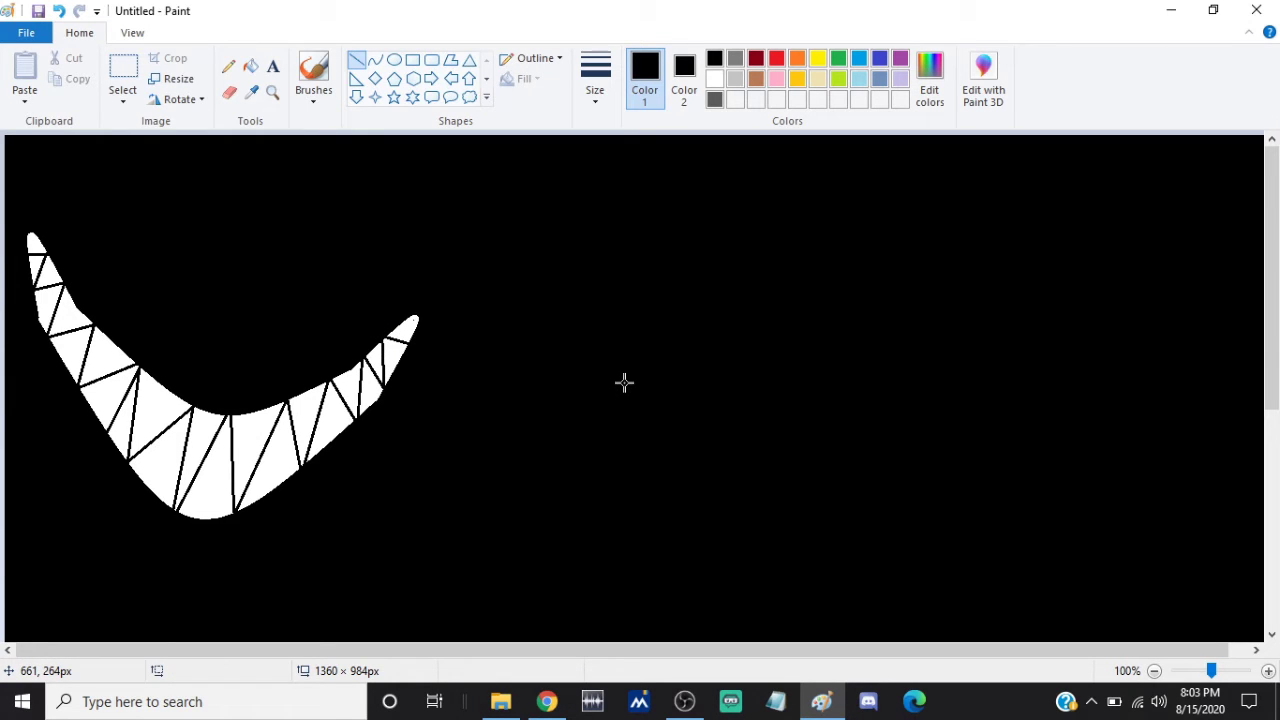
Draw a thick-outlined red horizontal ellipse above the grin's right tip and fill it with red
left_click(394, 60)
left_click(776, 59)
left_click(590, 98)
left_click(629, 242)
left_click_drag(318, 153, 450, 248)
left_click_drag(384, 200, 354, 246)
left_click(250, 66)
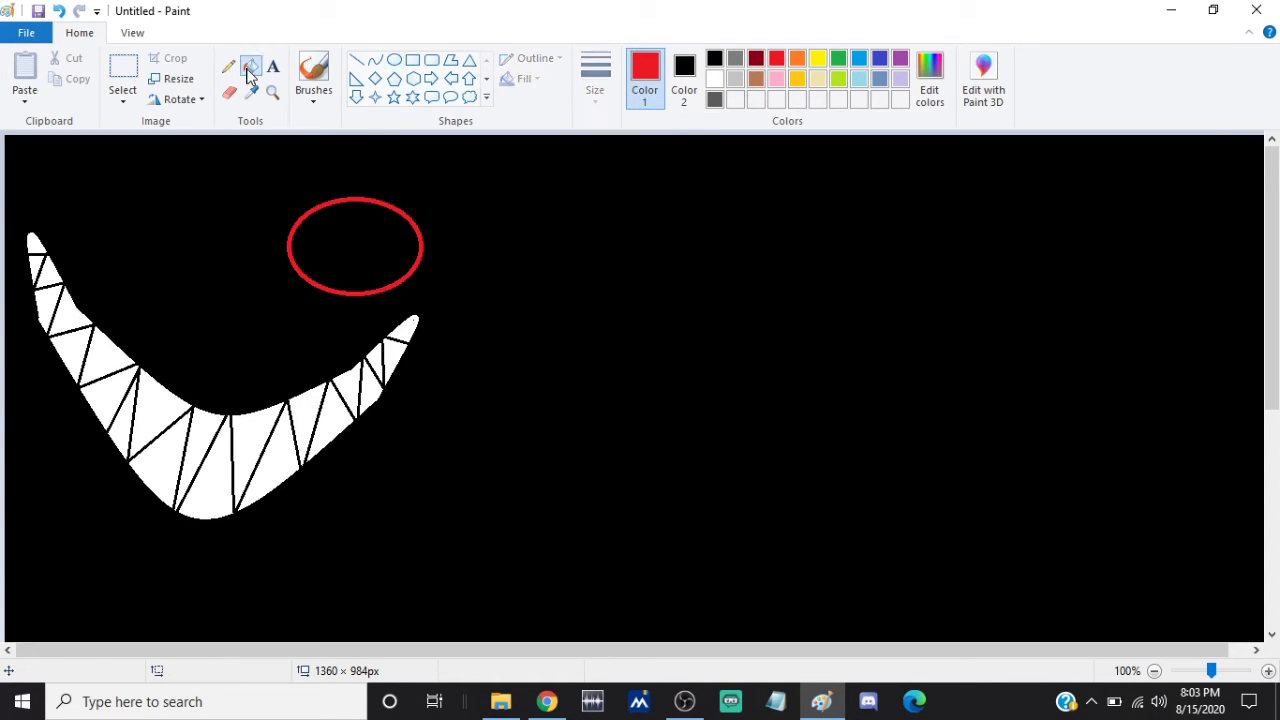
left_click(376, 240)
Draw two thin dark gray U-shaped curves side by side above the grin, meeting in a peak, toward the red ellipse
left_click(375, 60)
left_click(599, 95)
left_click(606, 167)
left_click_drag(24, 153, 149, 167)
mouse_move(105, 175)
left_mouse_down()
mouse_move(103, 264)
mouse_move(147, 189)
mouse_move(276, 190)
left_mouse_up()
left_click_drag(232, 212, 204, 302)
Try to draw a third dark gray curve from the second curve's end onto the red ellipse, and undo it
left_click(371, 62)
left_click_drag(276, 188, 333, 197)
left_click_drag(300, 193, 274, 303)
left_click(62, 12)
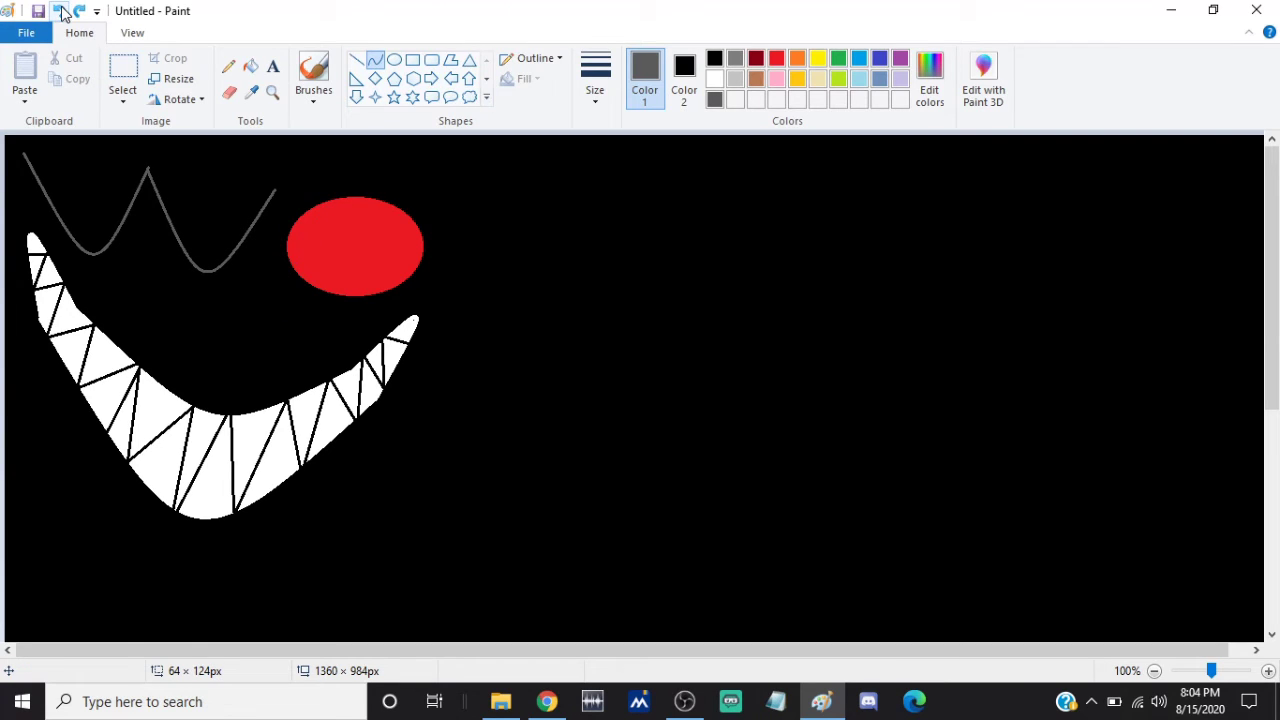
Draw a narrow third dark gray curve ending on the red ellipse, and extend the first curve to the canvas's top edge
left_click_drag(305, 207, 257, 313)
left_click(371, 62)
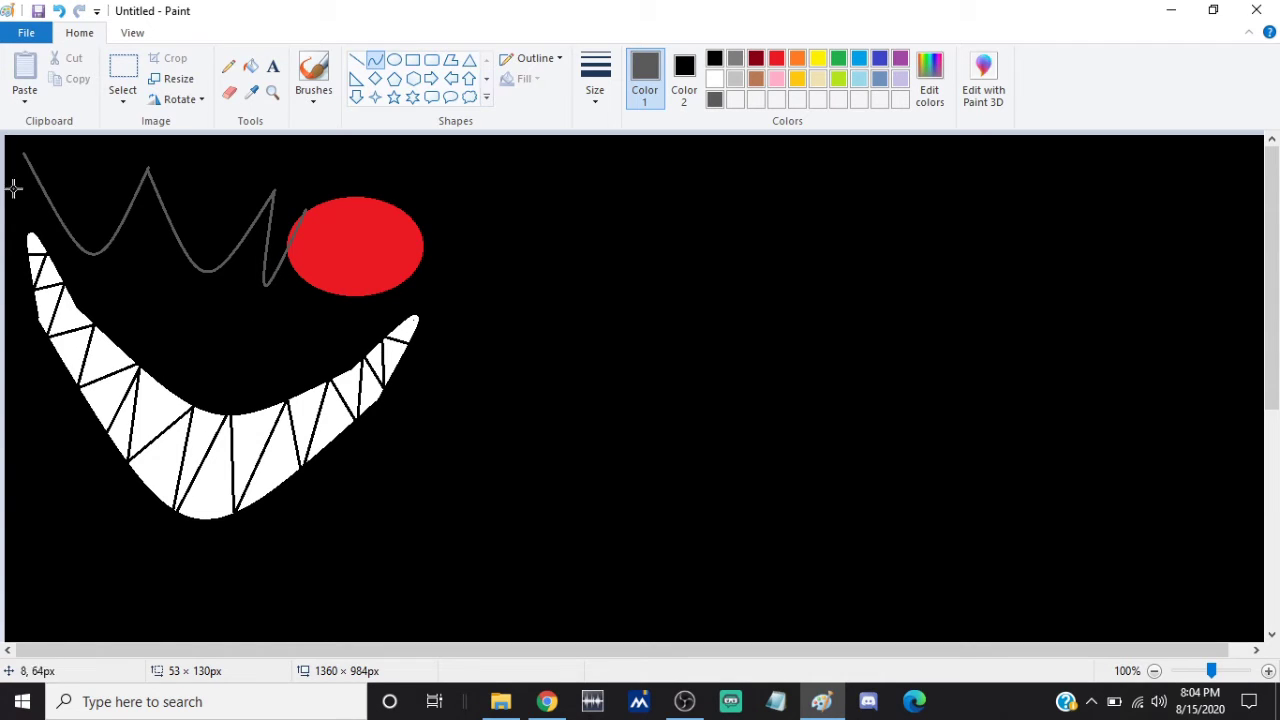
left_click(357, 59)
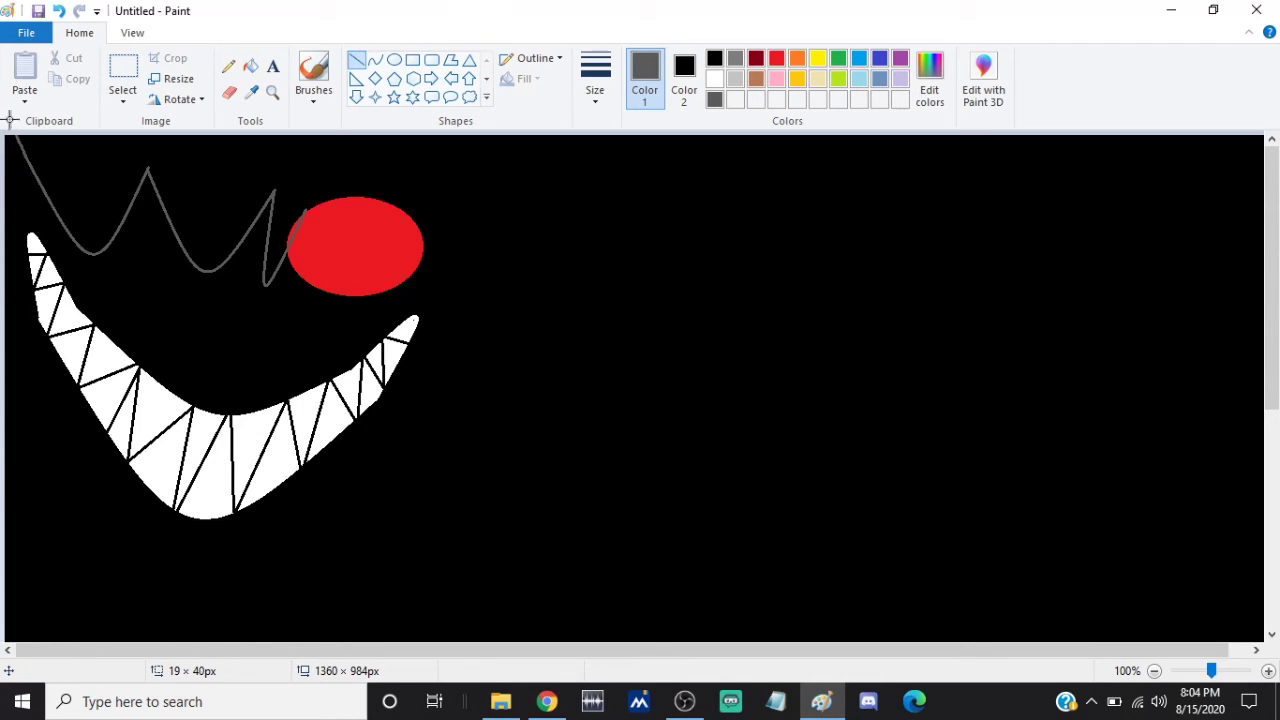
Erase the dark gray line overlapping the red ellipse using red as the eraser color
left_click(1268, 671)
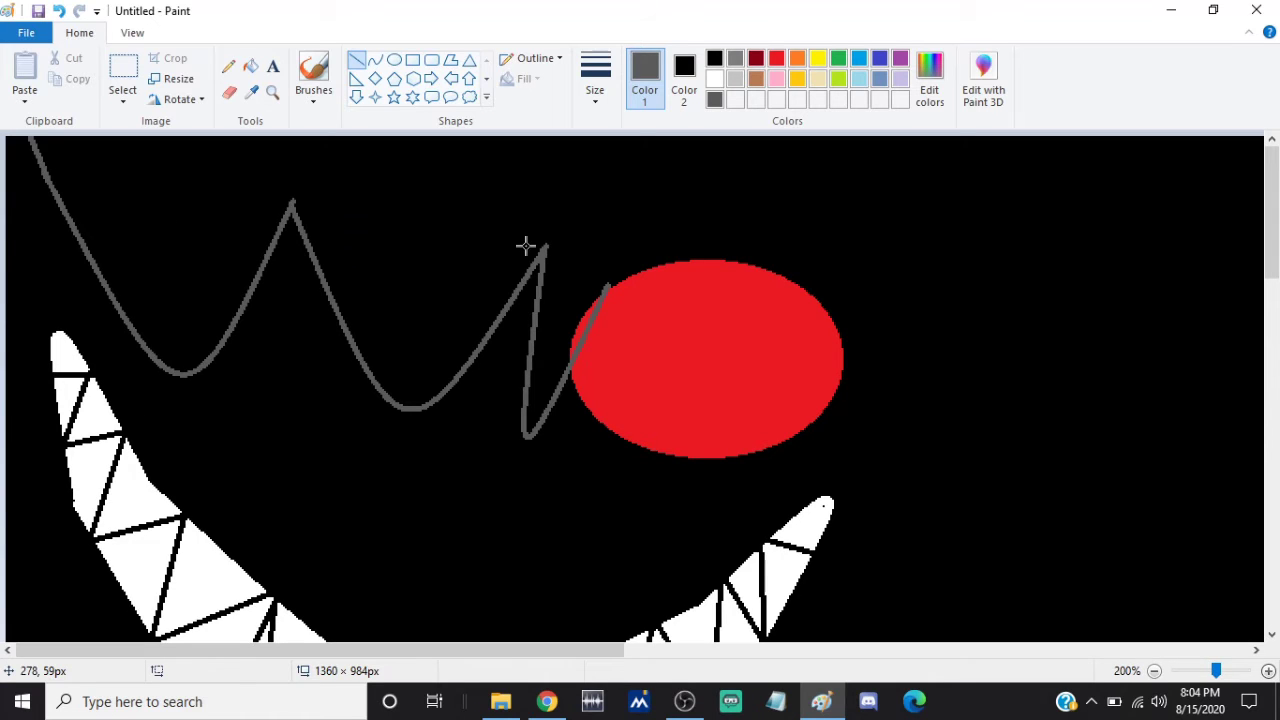
left_click(230, 93)
left_click(684, 80)
left_click(777, 58)
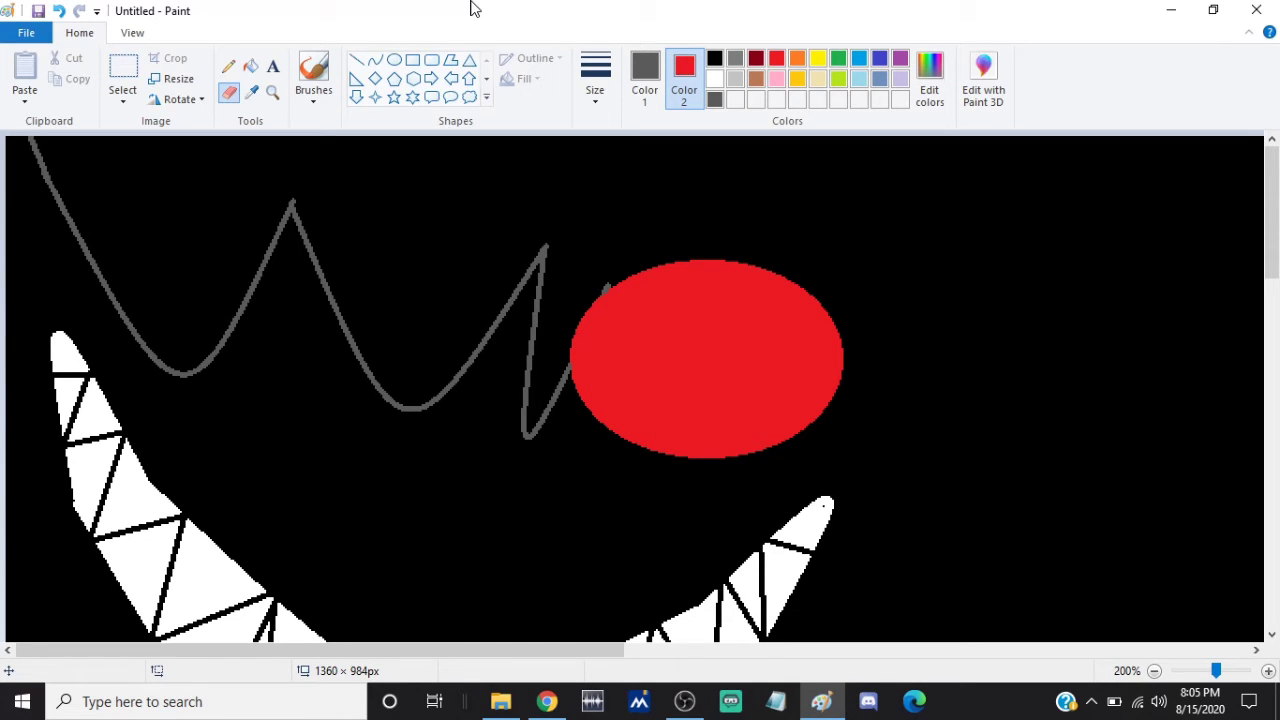
Trim the stray tip where the first two dark gray curves meet, using a smaller eraser in black
left_click(714, 58)
left_click(595, 80)
left_click(640, 190)
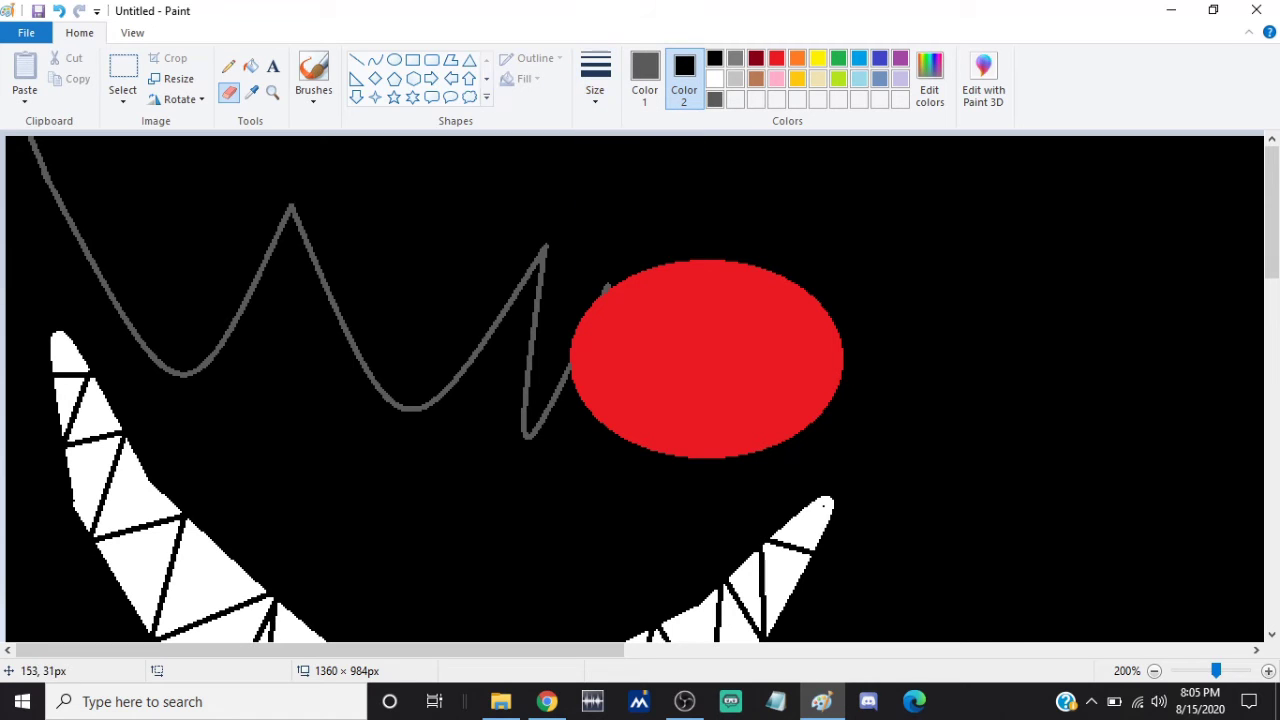
left_click(1154, 671)
left_click(1154, 671)
left_click(1267, 675)
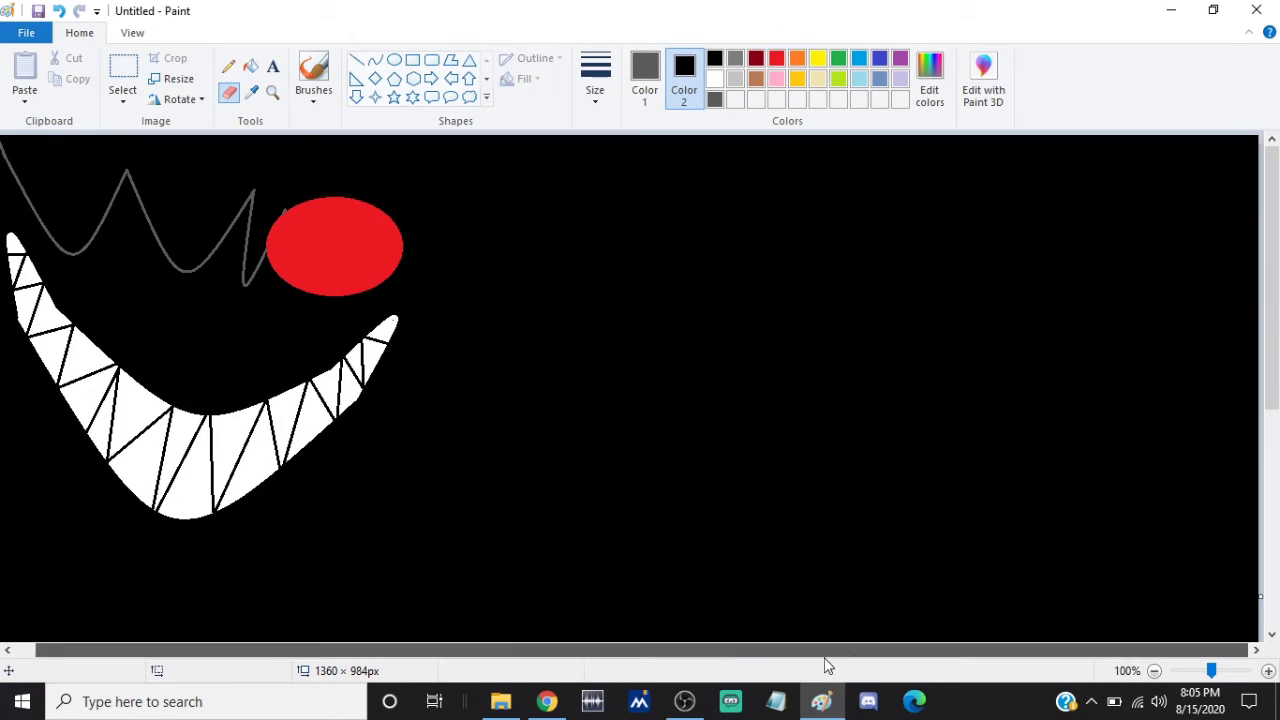
Widen the canvas at its right edge to 1404 px
mouse_move(1278, 234)
left_mouse_down()
mouse_move(1278, 329)
mouse_move(1278, 232)
left_mouse_up()
left_click(647, 65)
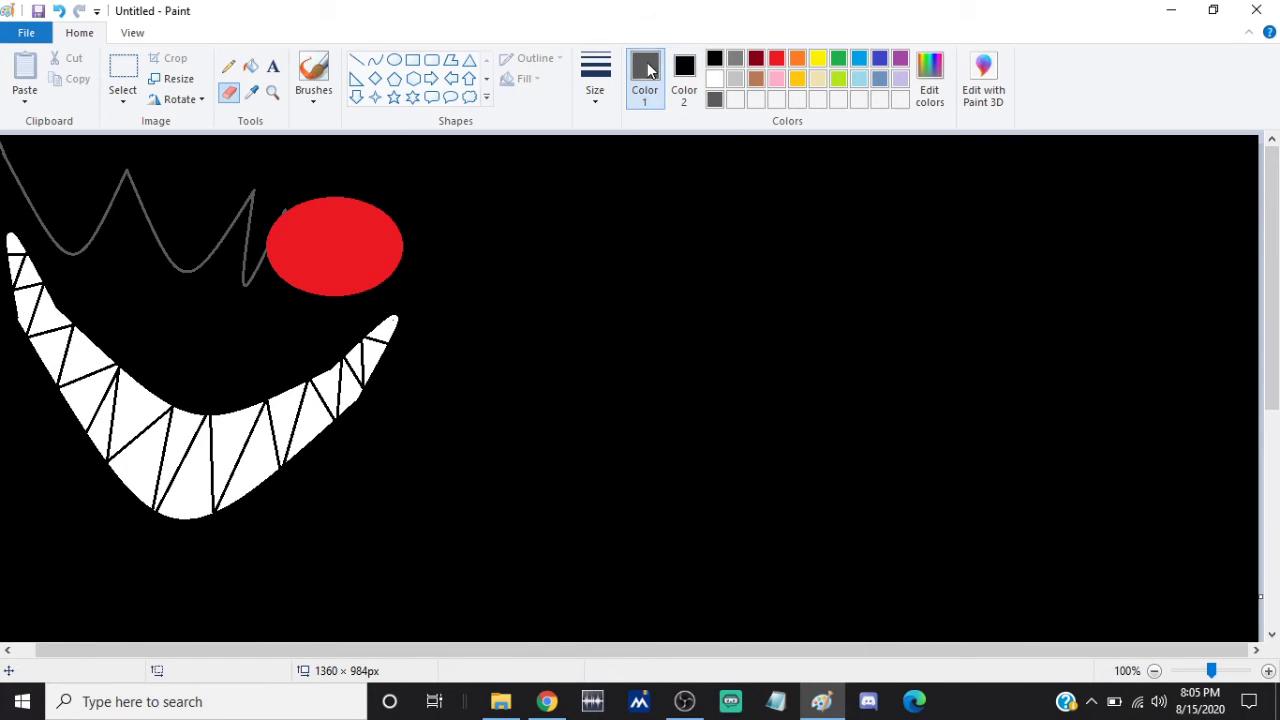
left_click_drag(1271, 320, 1266, 414)
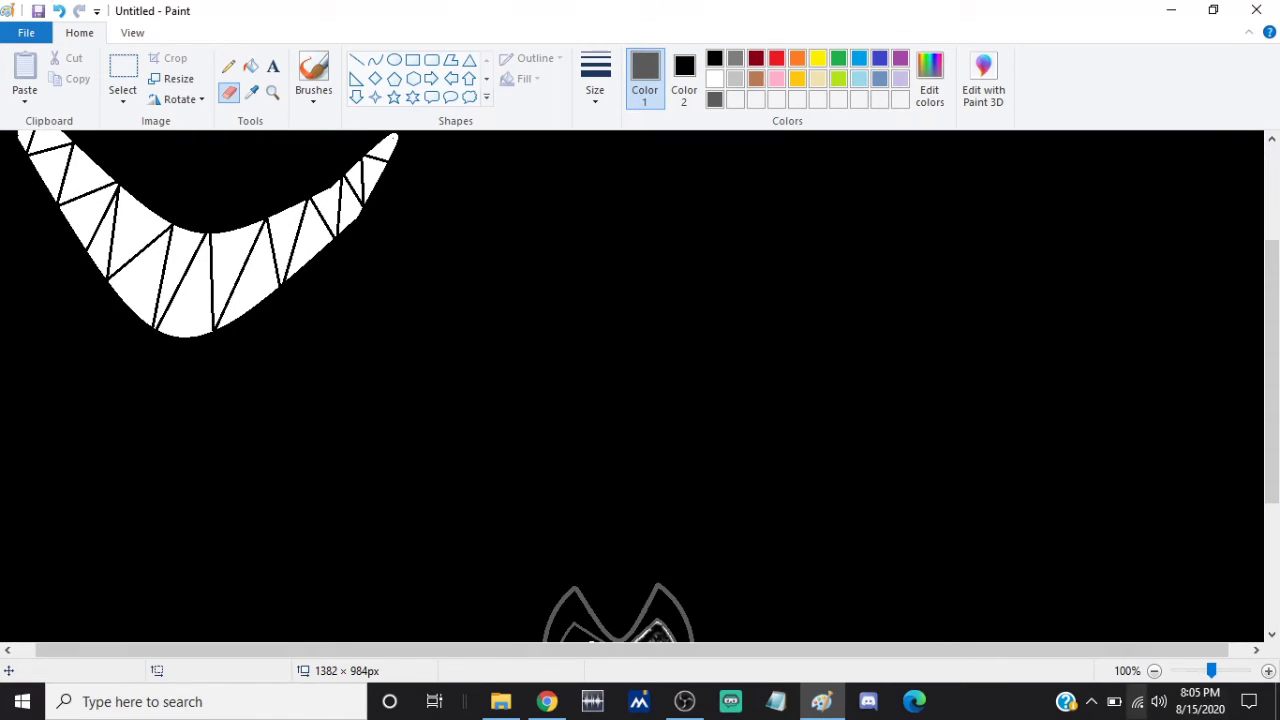
left_click_drag(1226, 651, 1250, 651)
left_click_drag(1261, 412, 1275, 308)
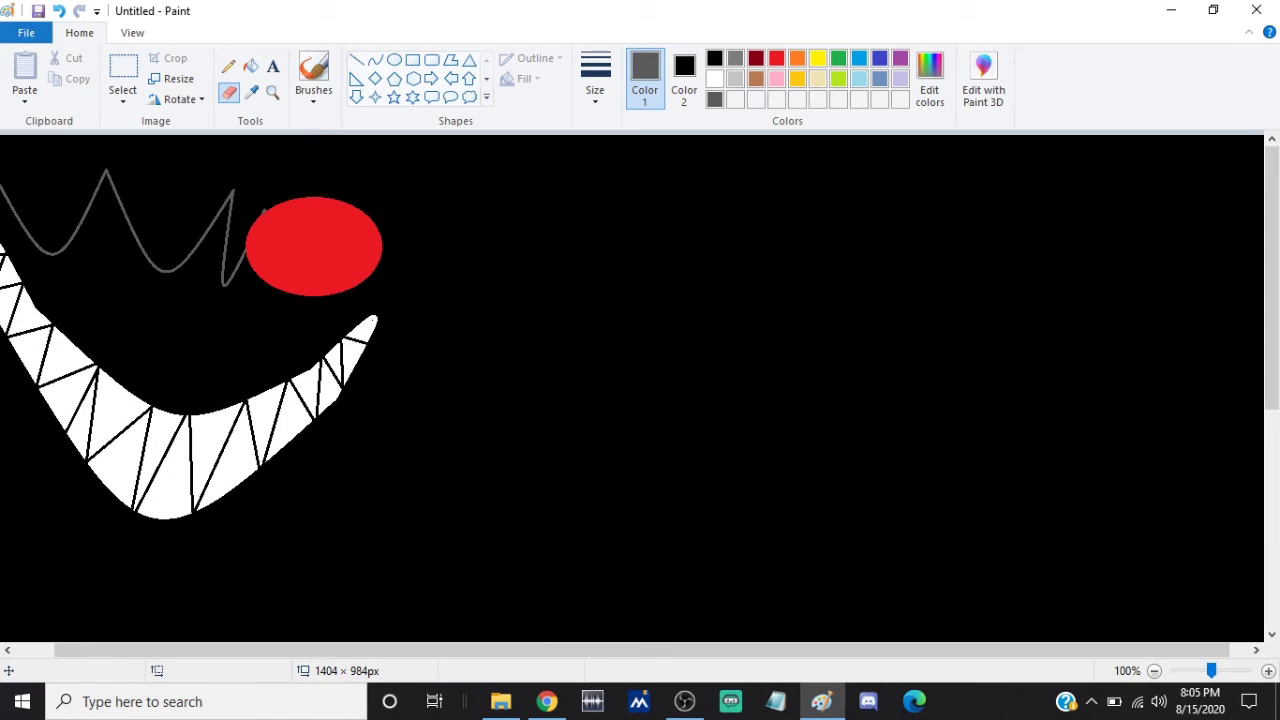
left_click_drag(1112, 650, 1131, 652)
Draw a thinner white curve sagging downward in the canvas's upper-right area as a second grin's lower edge
left_click(375, 60)
left_click(714, 79)
left_click(595, 80)
left_click(820, 360)
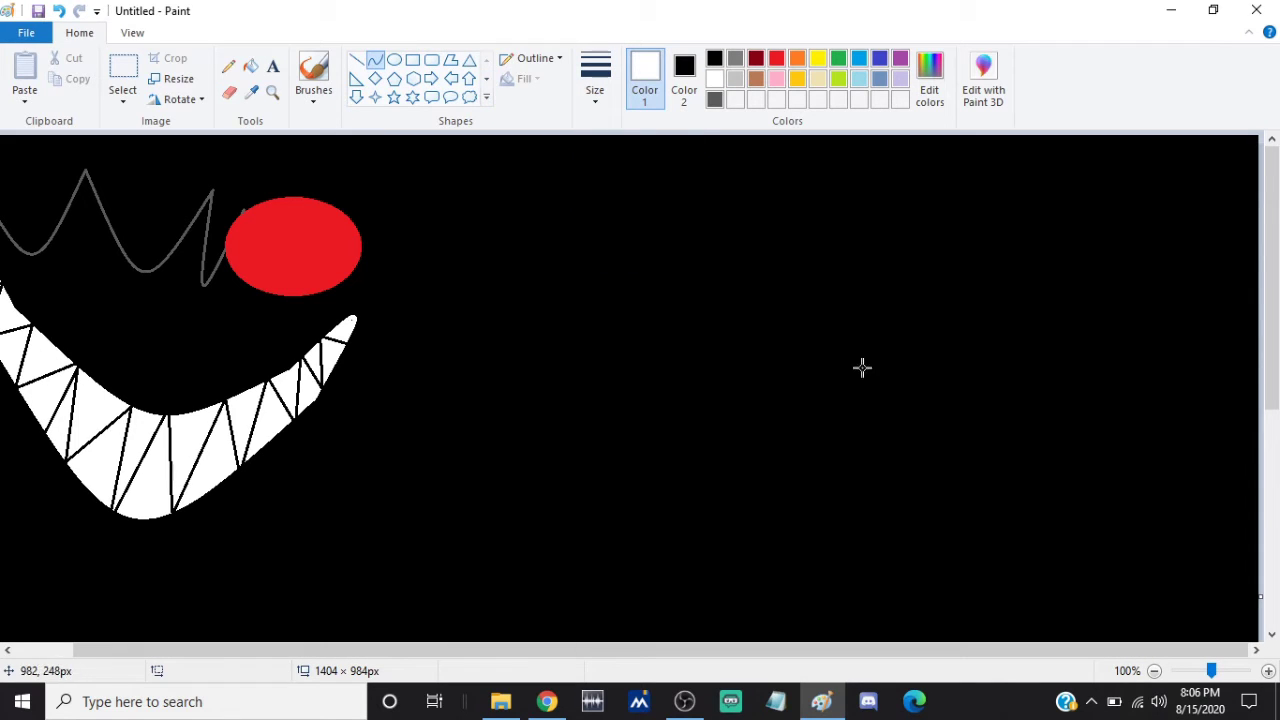
left_click_drag(804, 398, 1183, 358)
left_click_drag(1016, 377, 1050, 615)
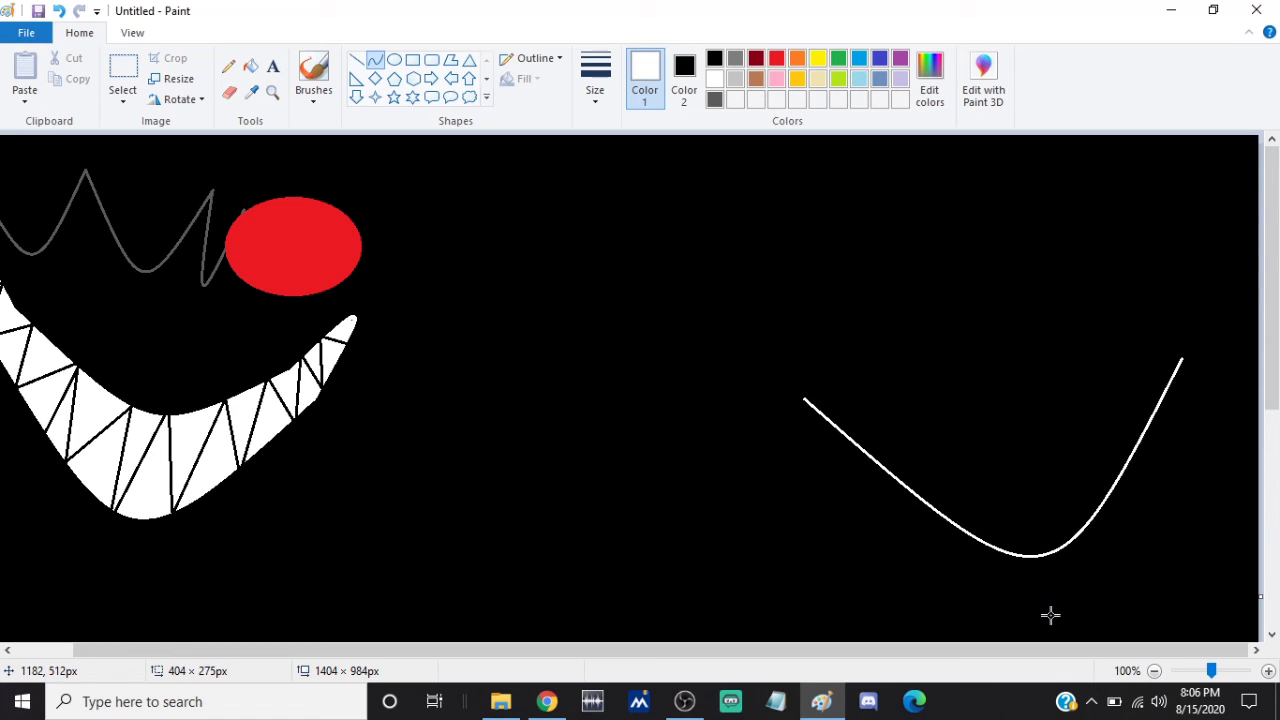
Draw pointed white ends folding inward at both ends of the second grin's lower curve
left_click_drag(808, 400, 750, 306)
left_click(373, 57)
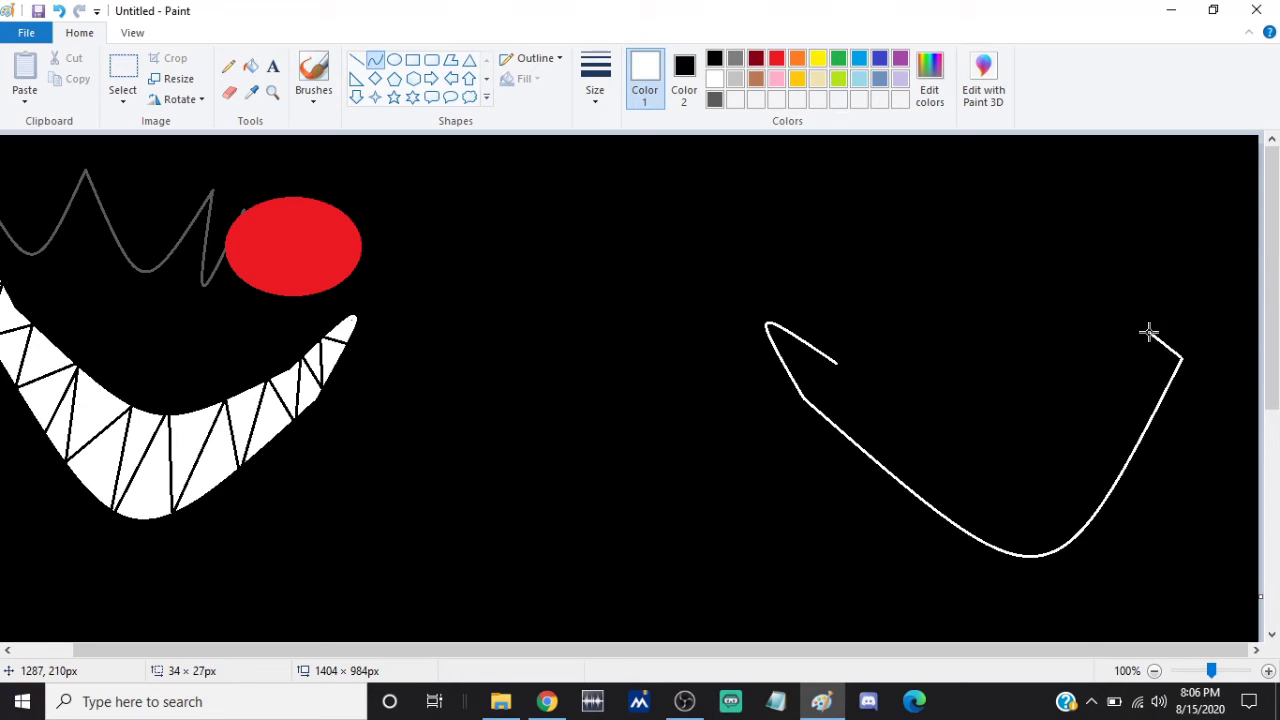
left_click(1204, 287)
mouse_move(1155, 337)
left_mouse_down()
mouse_move(1174, 283)
mouse_move(1206, 257)
left_mouse_up()
left_click(1184, 272)
left_click(59, 11)
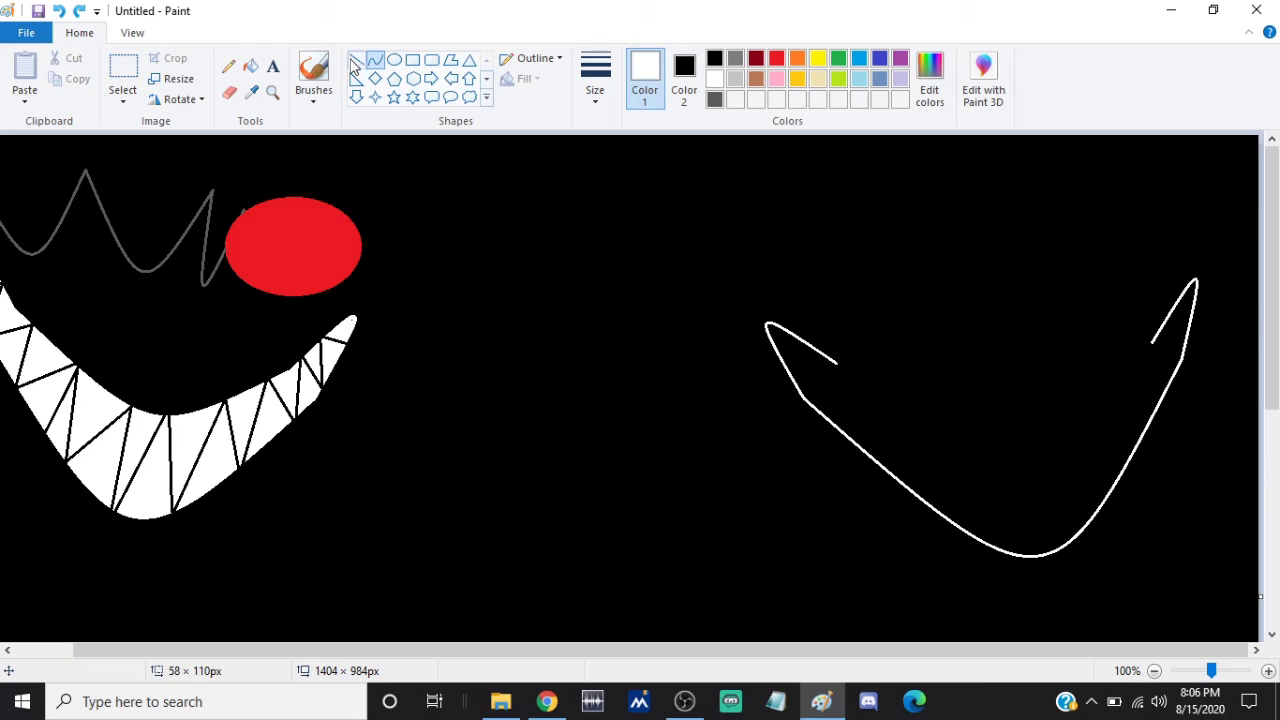
Try to close the second grin with a curve between its two pointed ends, and undo it
left_click_drag(836, 364, 1152, 343)
mouse_move(1080, 400)
left_mouse_down()
mouse_move(1023, 509)
mouse_move(1040, 480)
left_mouse_up()
left_click(58, 10)
Join the second grin's pointed ends with a sagging white upper curve and fill the closed shape with white
left_click_drag(836, 363, 1151, 343)
left_click_drag(1024, 364, 1026, 467)
left_click(252, 68)
left_click(1033, 477)
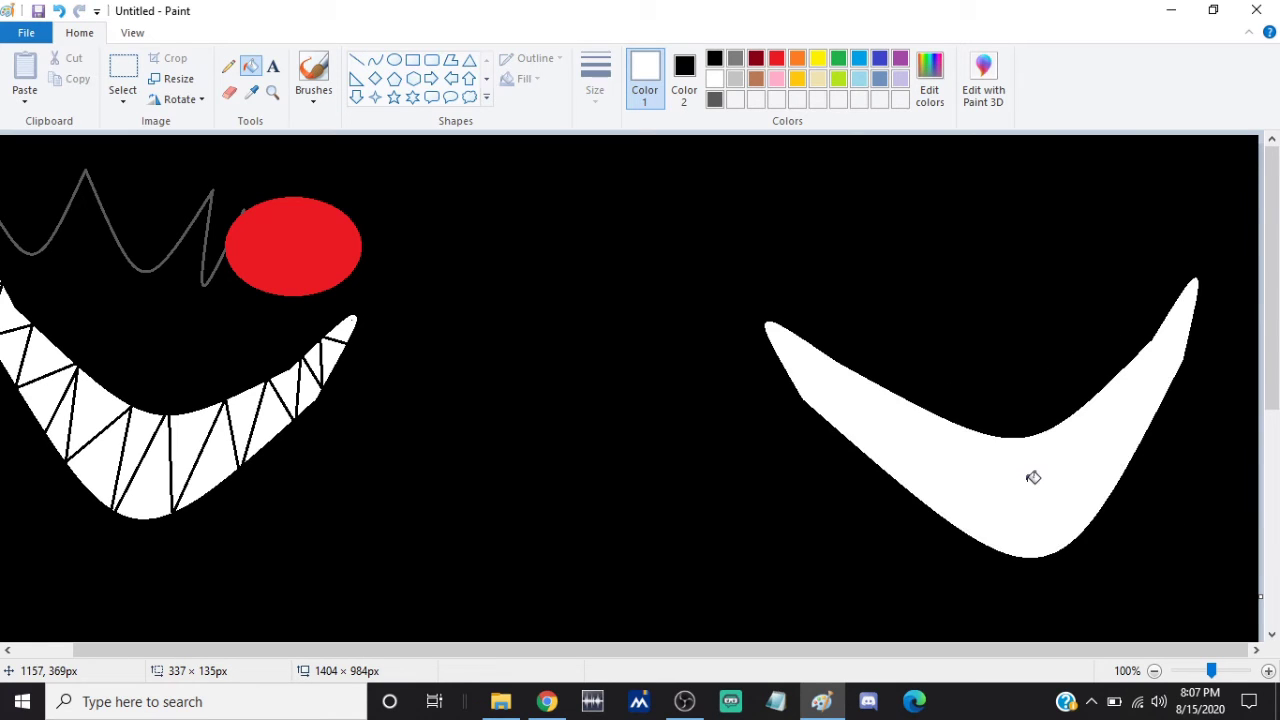
left_click_drag(1273, 316, 1276, 336)
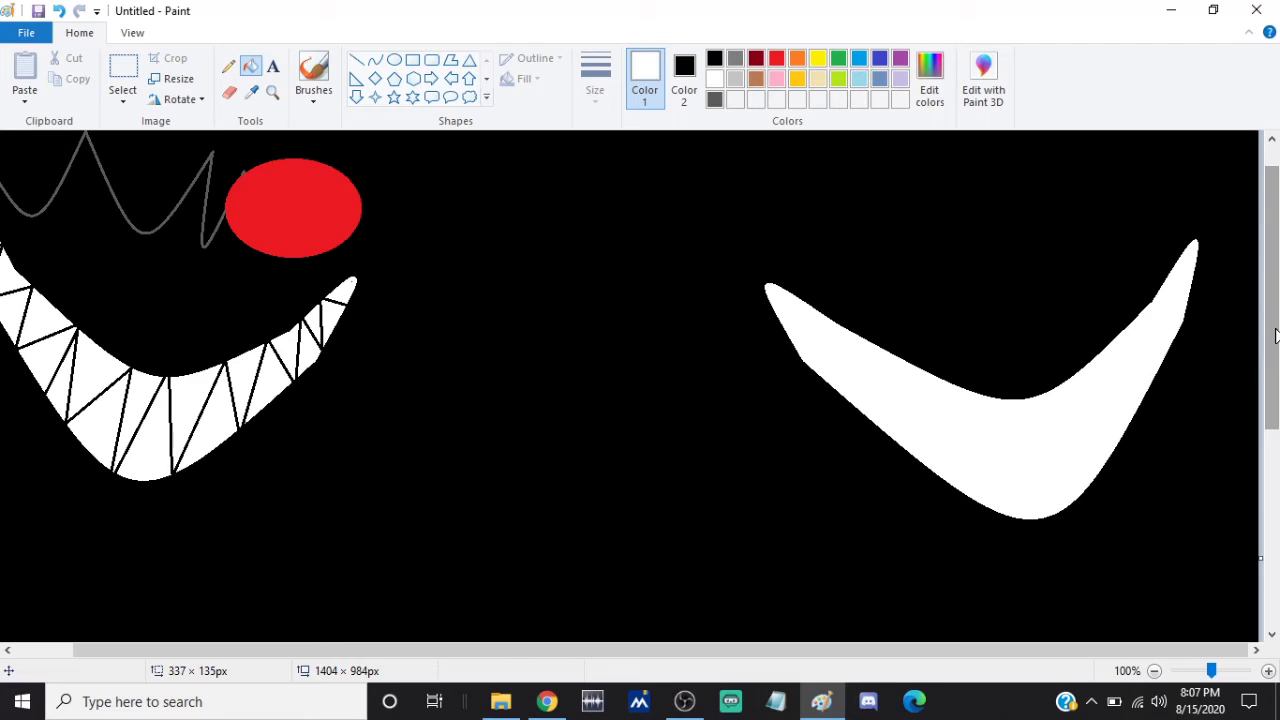
Draw thin black zigzag lines dividing the left end of the second grin into teeth
left_click(356, 60)
left_click(714, 58)
left_click(595, 78)
left_click(640, 169)
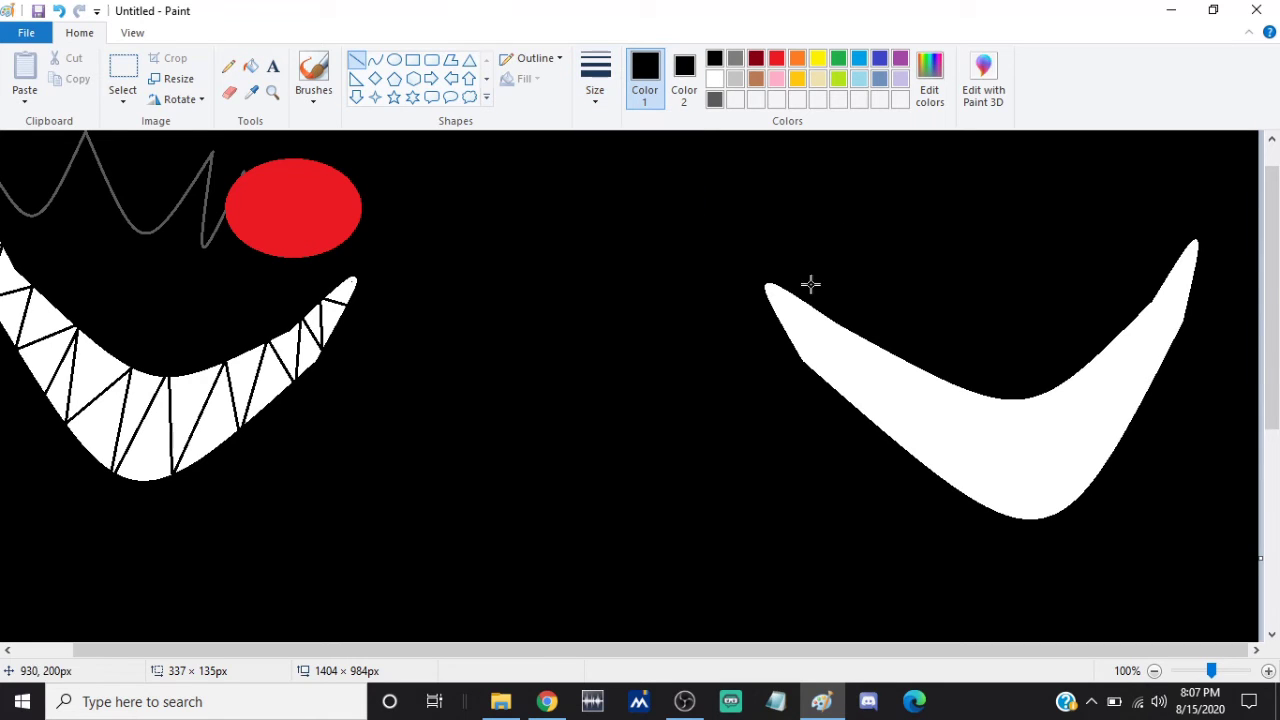
left_click_drag(817, 374, 776, 304)
left_click_drag(788, 292, 800, 300)
left_click(833, 293)
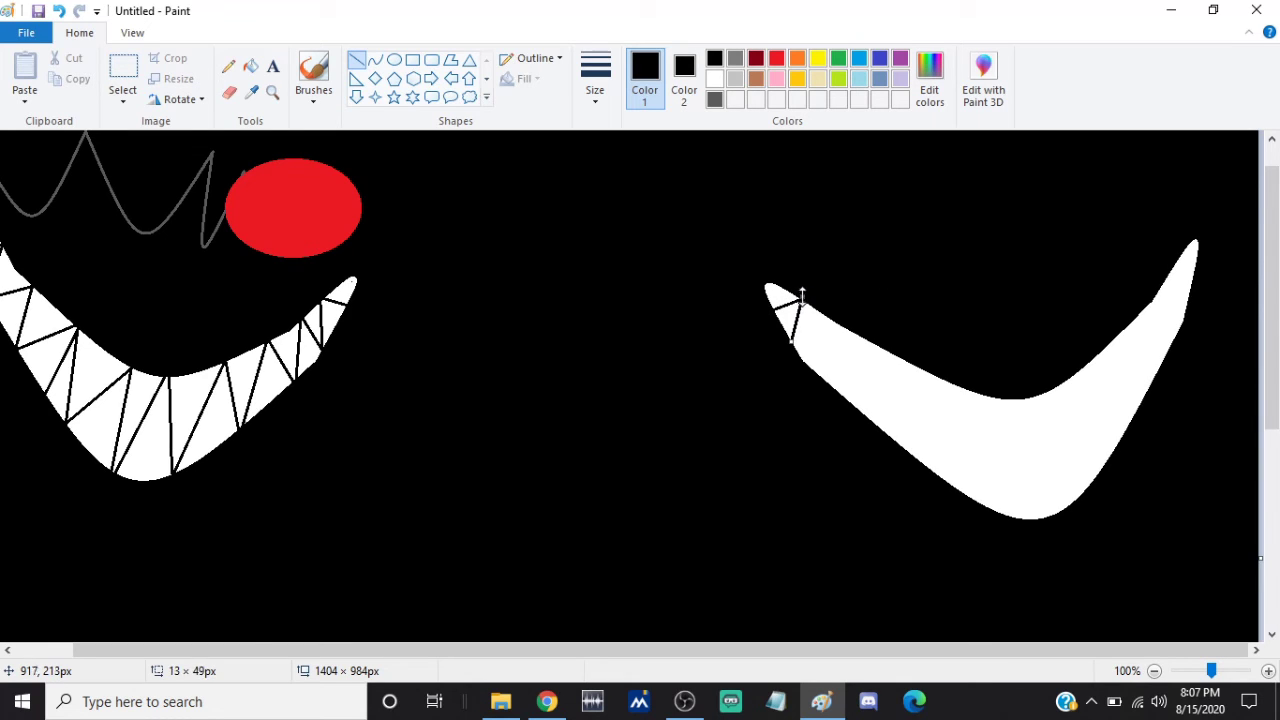
left_click_drag(784, 348, 790, 335)
left_click(790, 335)
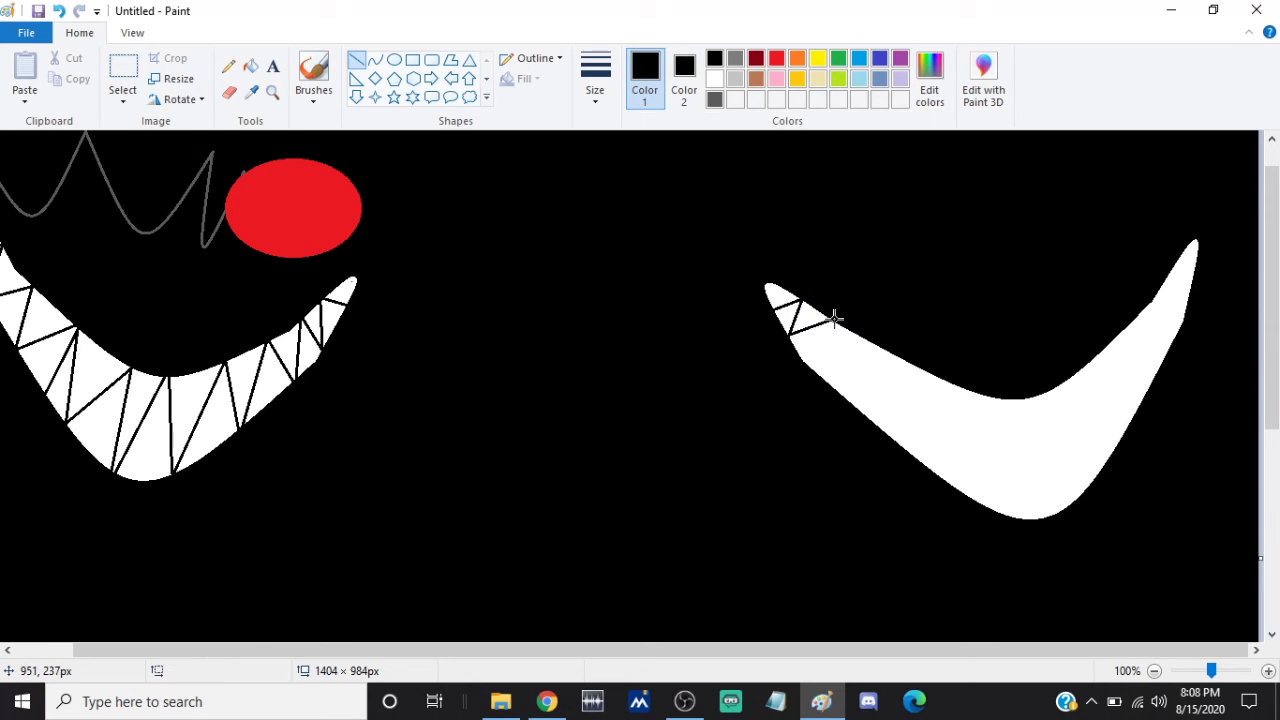
Continue the black zigzag tooth lines across the middle of the second grin up to its right tip
left_click_drag(818, 378, 880, 339)
left_click_drag(926, 405, 942, 379)
left_click(971, 371)
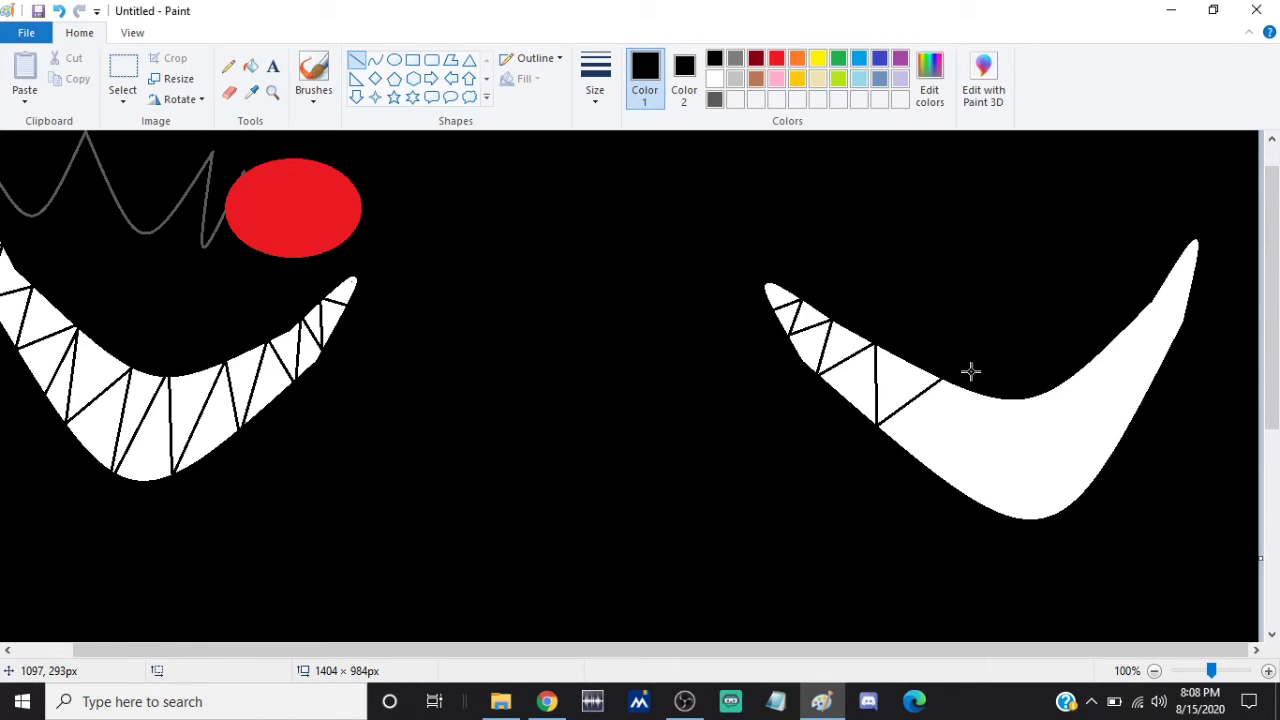
left_click_drag(944, 456, 936, 478)
left_click_drag(939, 380, 943, 371)
left_click(1060, 306)
mouse_move(935, 478)
left_mouse_down()
mouse_move(999, 416)
mouse_move(999, 394)
mouse_move(1009, 527)
mouse_move(1072, 378)
mouse_move(1098, 478)
mouse_move(1145, 355)
mouse_move(1126, 303)
left_mouse_up()
left_click_drag(1100, 477, 1097, 483)
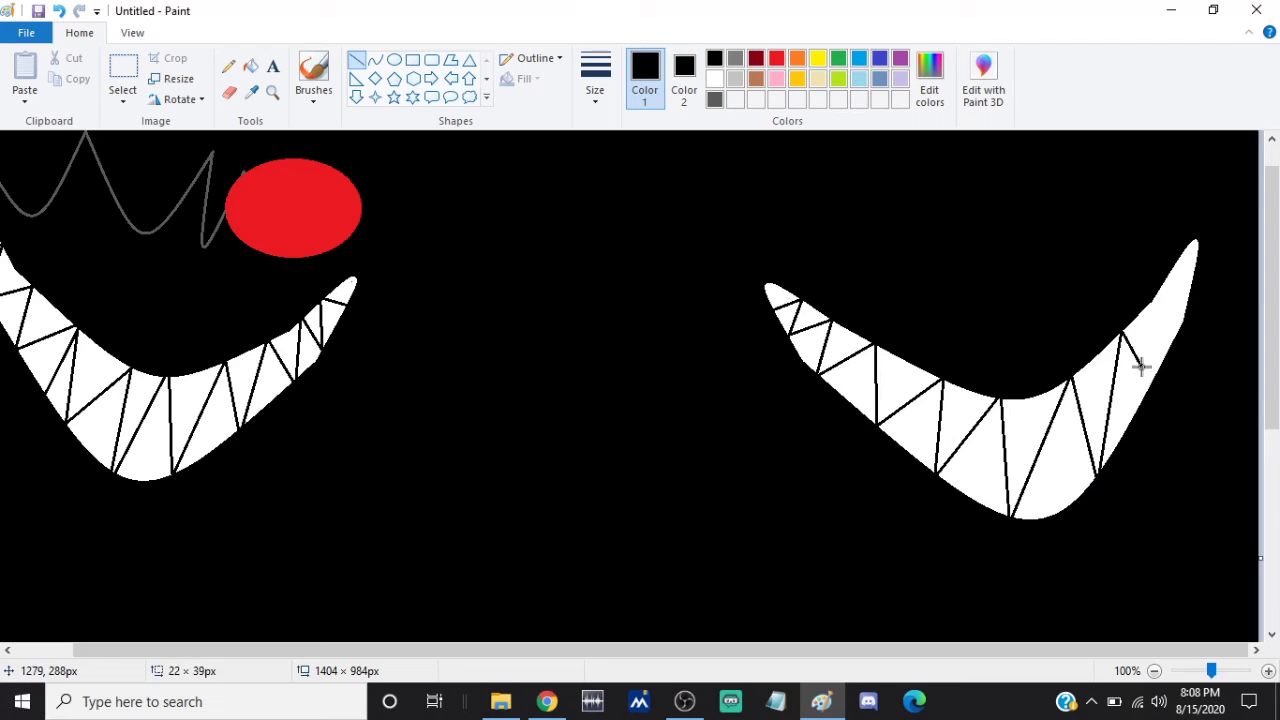
left_click_drag(1151, 382, 1154, 291)
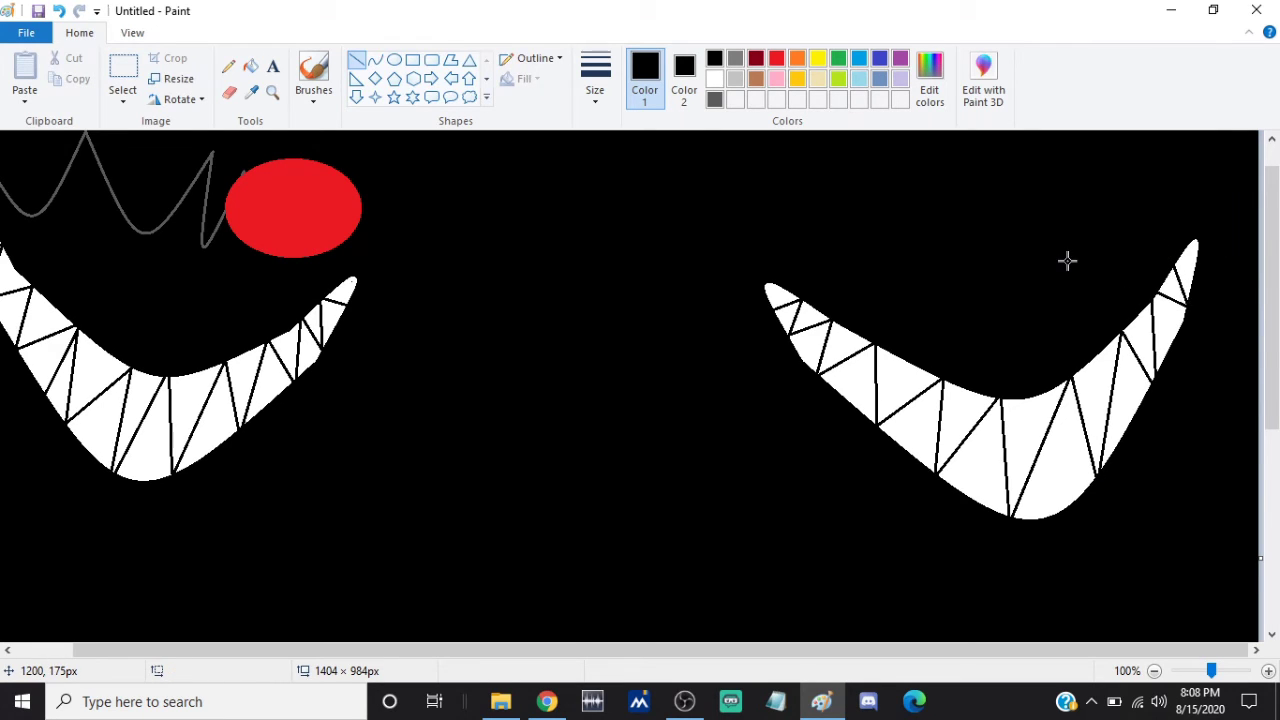
Draw two adjoining thick dark grey arches above the middle of the second grin as an upper lip
left_click_drag(1273, 323, 1277, 299)
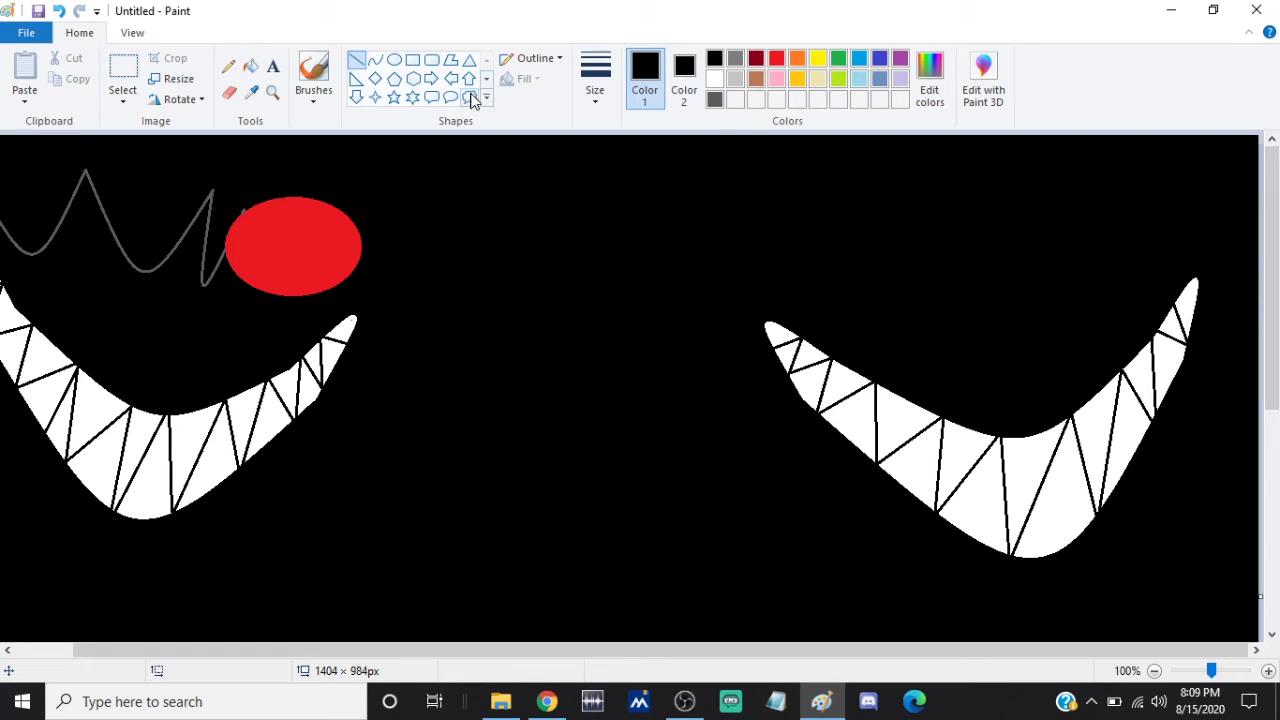
left_click(375, 60)
left_click(714, 99)
left_click(598, 96)
left_click(638, 205)
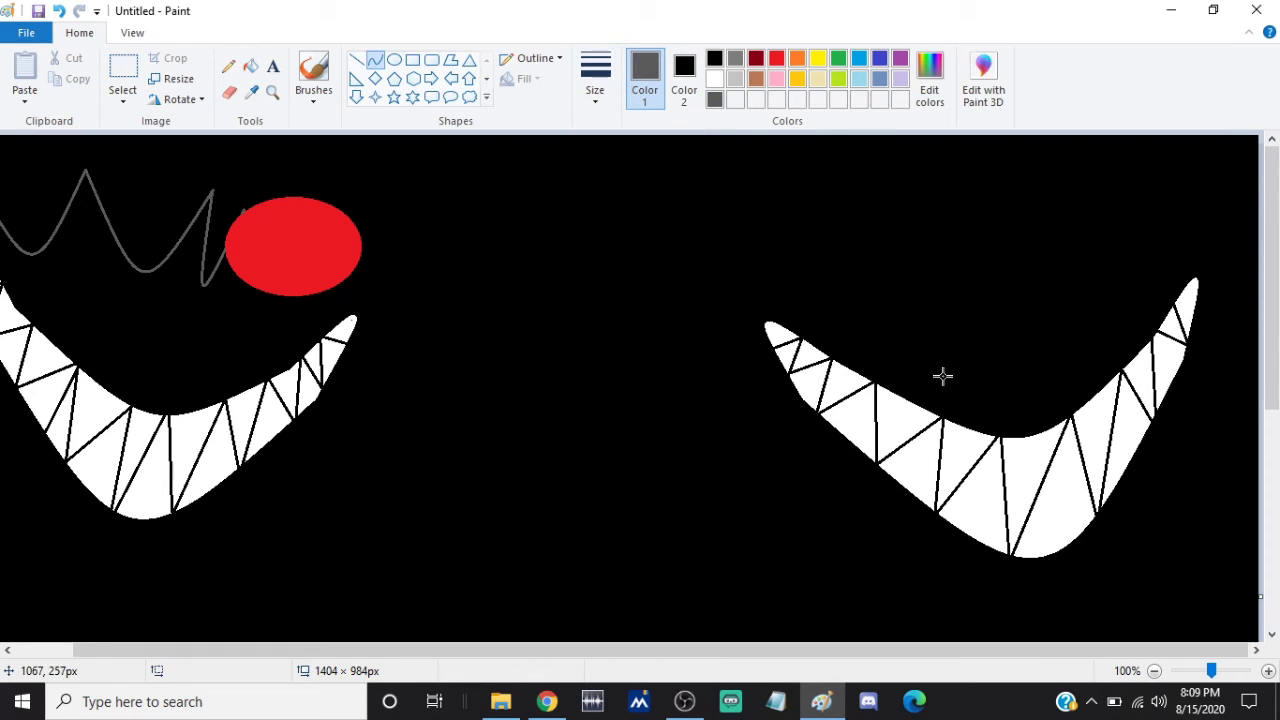
mouse_move(913, 400)
left_mouse_down()
mouse_move(994, 383)
mouse_move(998, 401)
mouse_move(950, 370)
left_mouse_up()
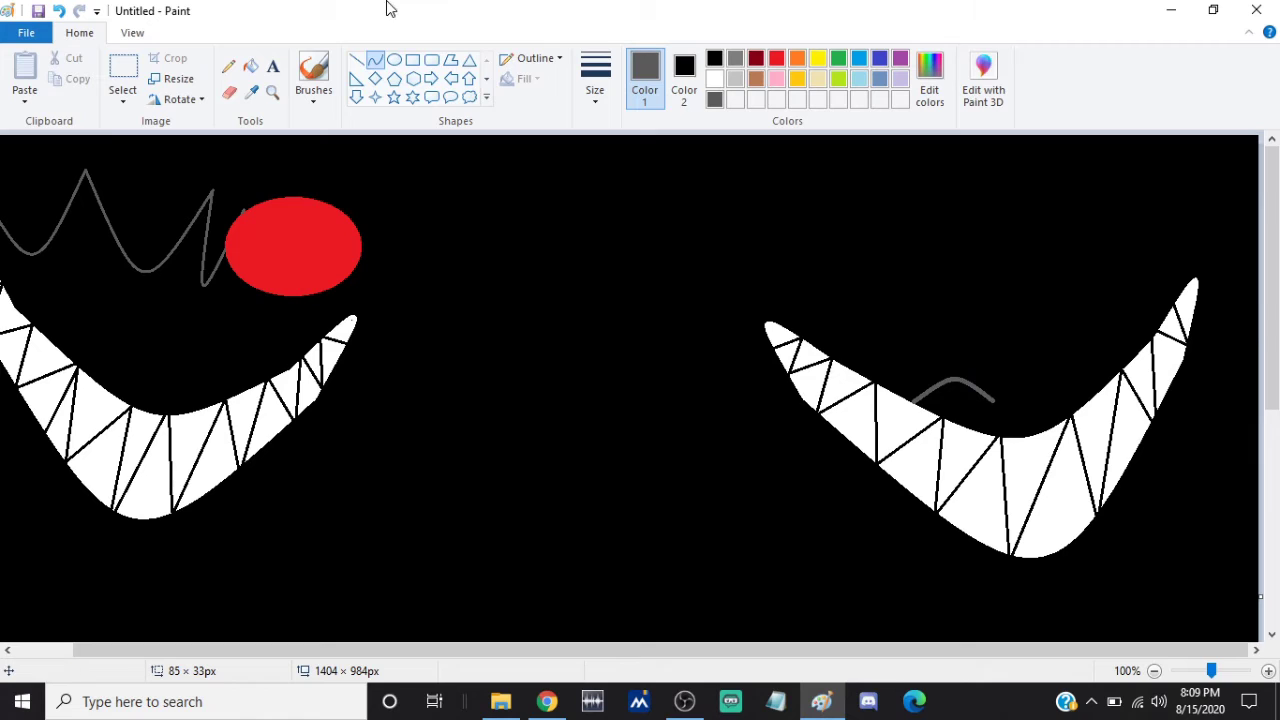
left_click(372, 62)
left_click_drag(1066, 397, 1040, 376)
Try a sagging grey lower-lip curve beneath the second grin, and undo it
scroll(1278, 430, "down", 3)
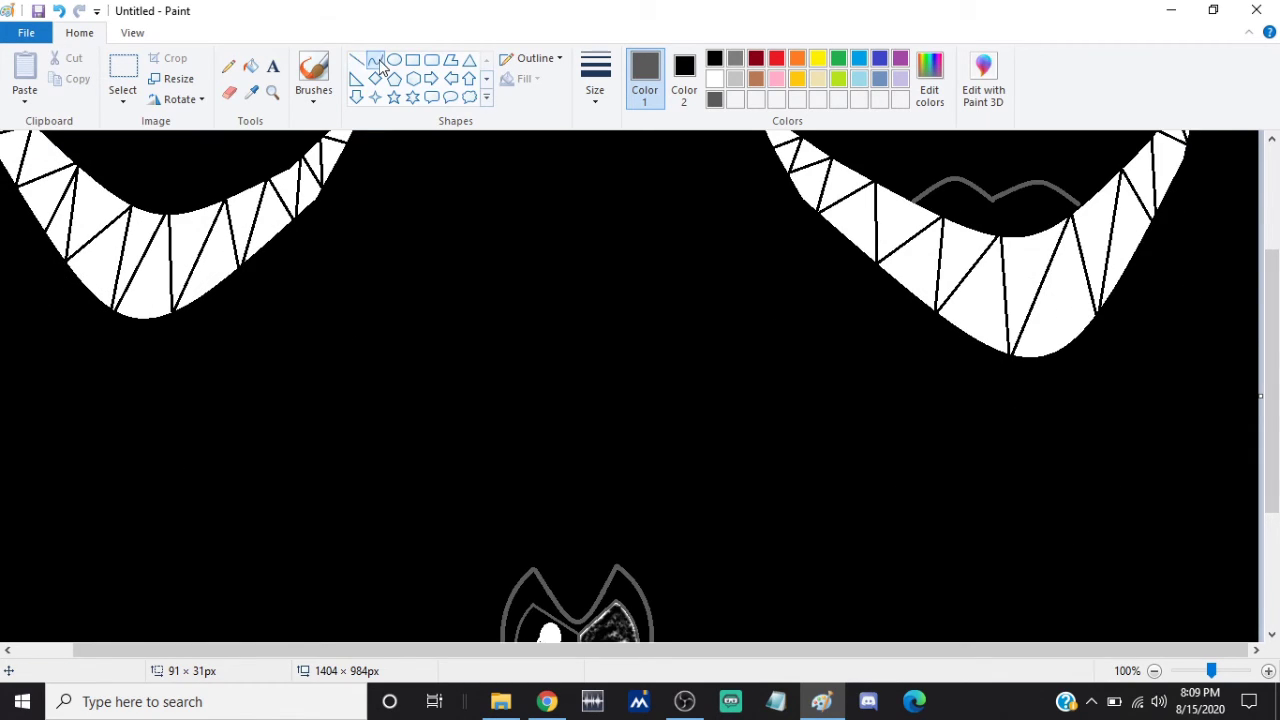
left_click_drag(940, 335, 1092, 322)
left_click_drag(1013, 322, 1020, 405)
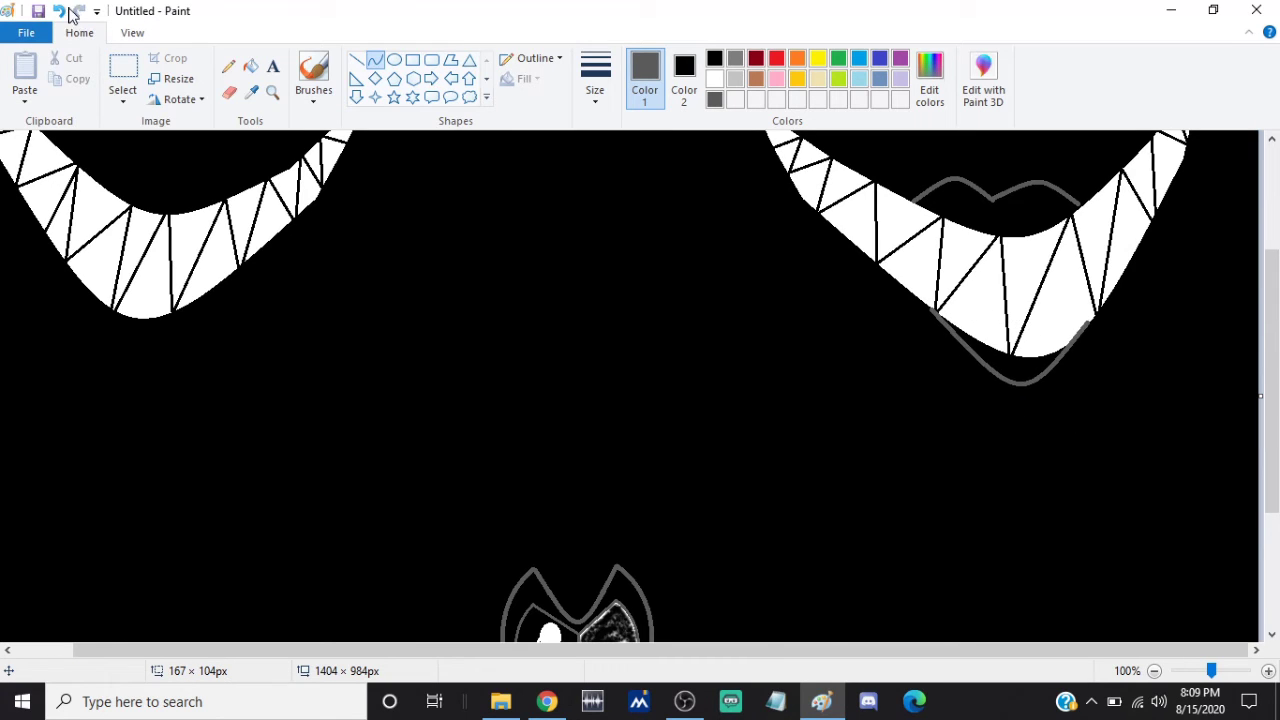
key("ctrl+z")
Draw a wider sagging grey curve beneath the second grin as its lower lip
left_click_drag(918, 298, 1023, 413)
left_click(356, 66)
left_click_drag(1273, 444, 1279, 299)
Draw a red-filled oval eye above the left end of the second grin
left_click(395, 60)
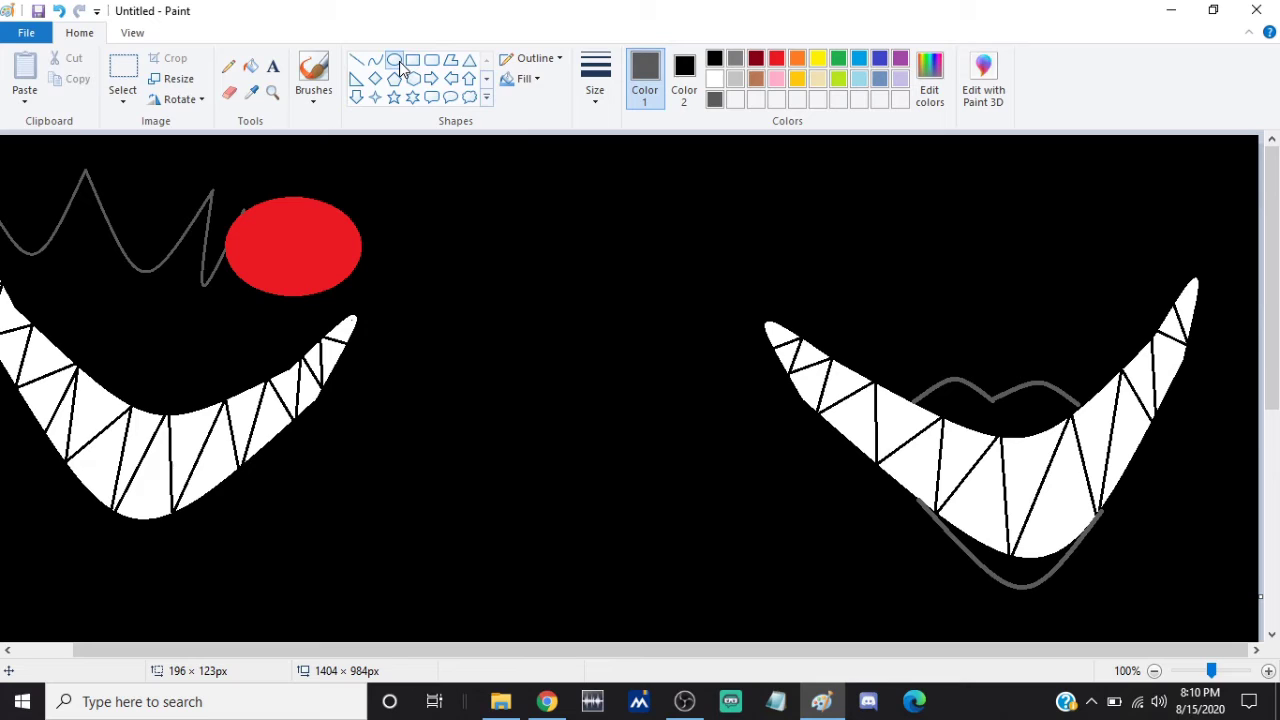
mouse_move(764, 179)
left_mouse_down()
mouse_move(946, 284)
mouse_move(907, 272)
left_mouse_up()
left_click_drag(853, 232, 859, 250)
left_click(740, 212)
left_click(250, 66)
left_click(808, 237)
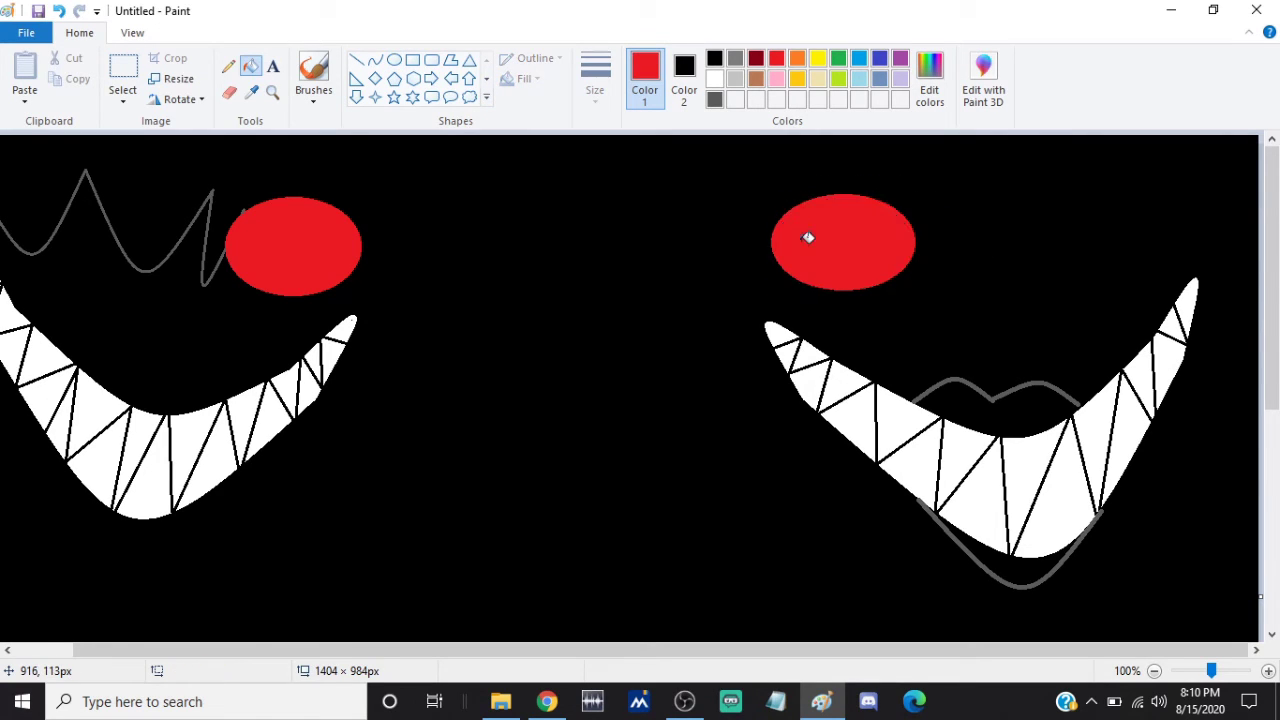
Draw a matching red-filled oval eye above the right half of the second grin
mouse_move(1276, 270)
left_mouse_down()
mouse_move(1277, 342)
mouse_move(1279, 267)
left_mouse_up()
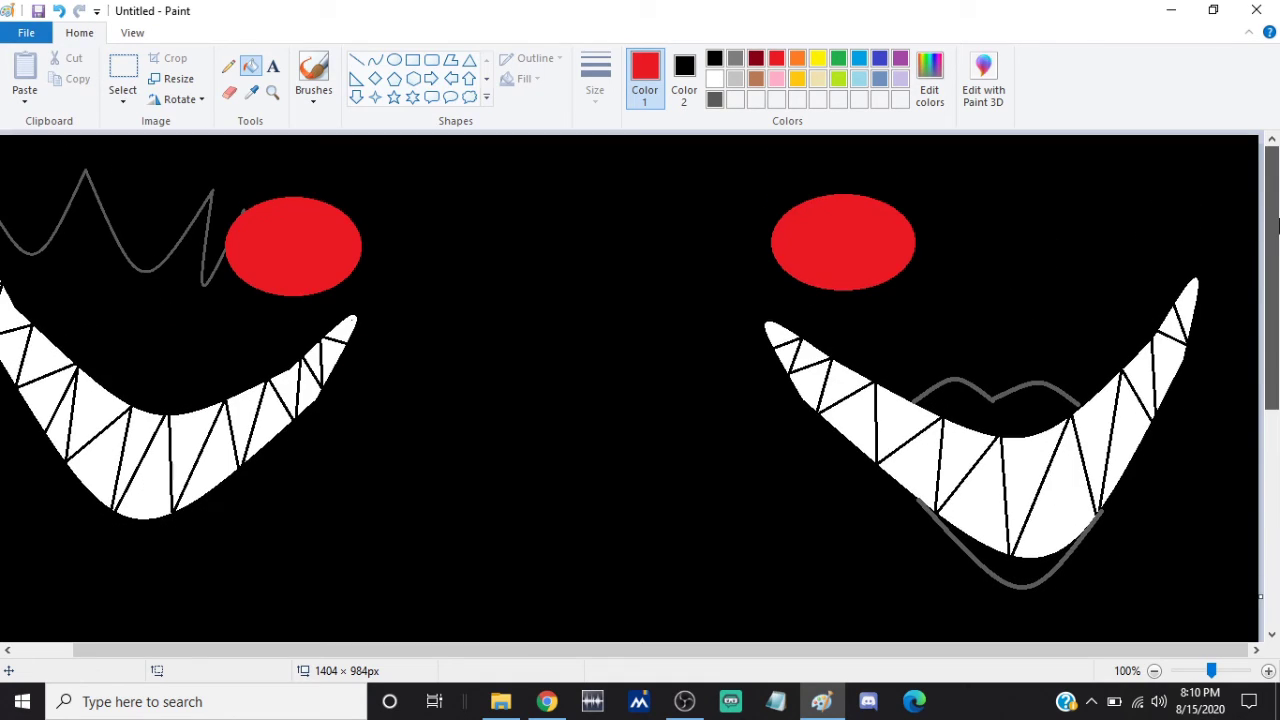
left_click(394, 60)
left_click_drag(1024, 201, 1171, 295)
left_click(250, 66)
left_click(1066, 240)
Draw a thin white curve about 224 px wide sagging between the two grins as a third grin's lower edge
left_click_drag(1272, 290, 1277, 329)
left_click(375, 60)
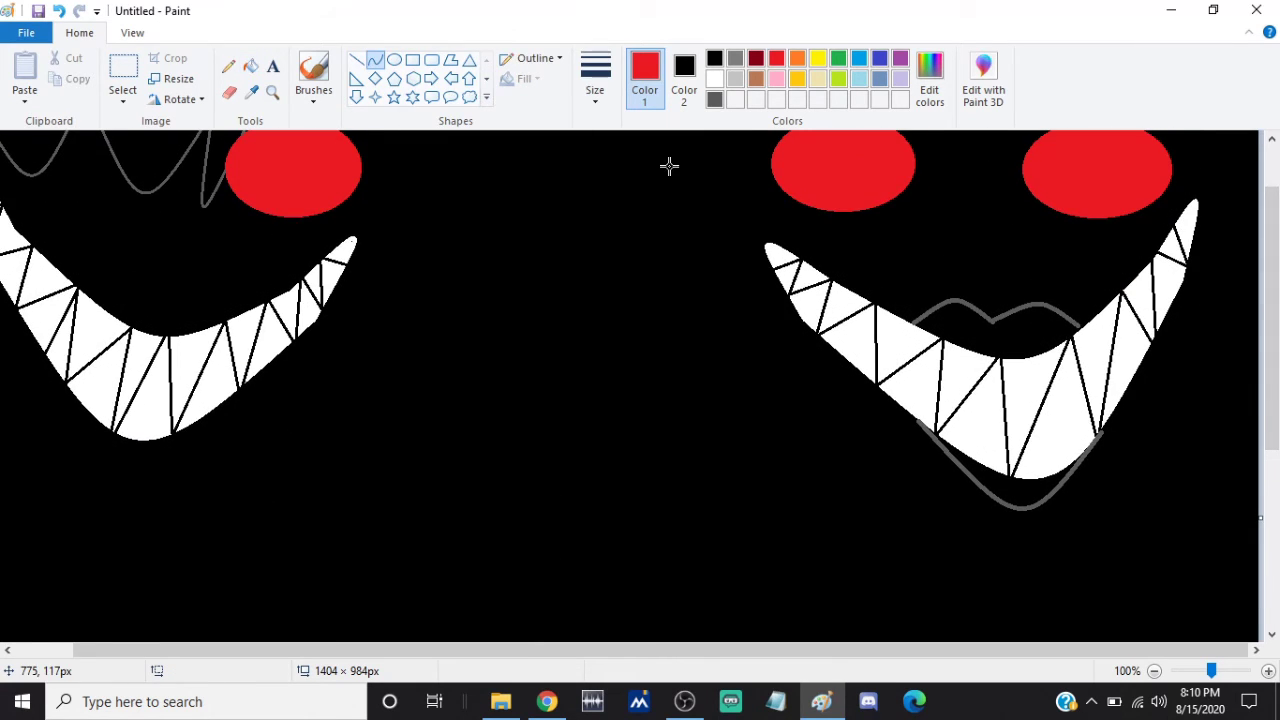
left_click(714, 79)
left_click(595, 80)
left_click(660, 165)
left_click_drag(441, 400, 650, 400)
left_click_drag(571, 401, 543, 514)
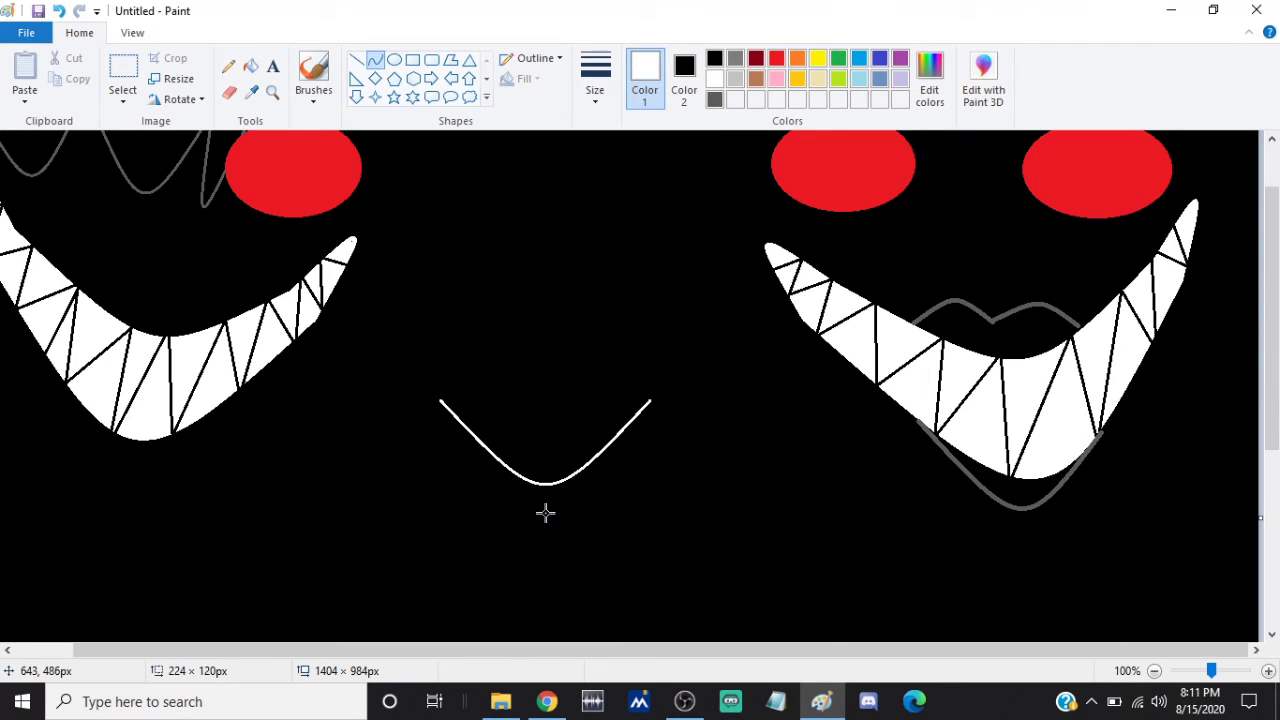
Close the third grin with a sagging white upper curve and pointed ends, and fill it with white
left_click_drag(458, 362, 630, 363)
left_click_drag(545, 364, 549, 438)
mouse_move(458, 362)
left_mouse_down()
mouse_move(441, 400)
mouse_move(405, 329)
left_mouse_up()
left_click(58, 12)
mouse_move(441, 399)
left_mouse_down()
mouse_move(451, 366)
mouse_move(404, 292)
left_mouse_up()
left_click_drag(629, 361, 679, 306)
left_click(250, 66)
left_click(529, 423)
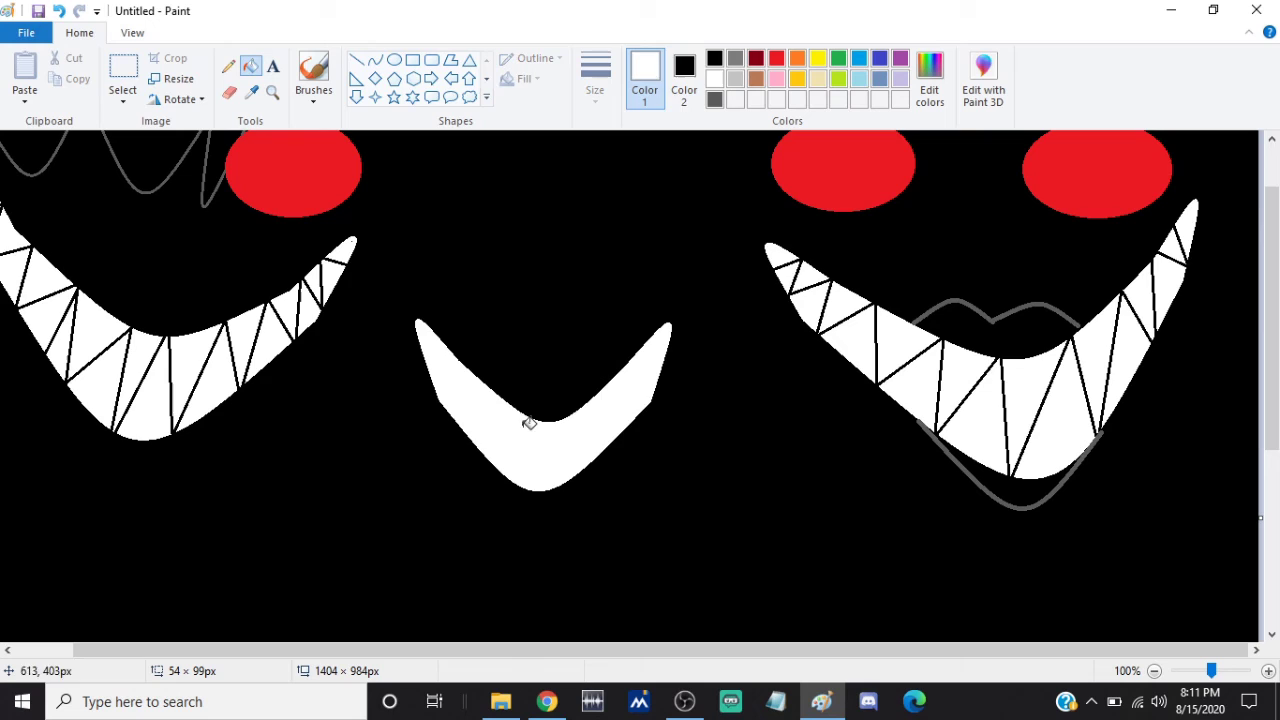
Draw thin black zigzag lines dividing the left half of the third grin into teeth
left_click(716, 60)
left_click(356, 60)
left_click(596, 75)
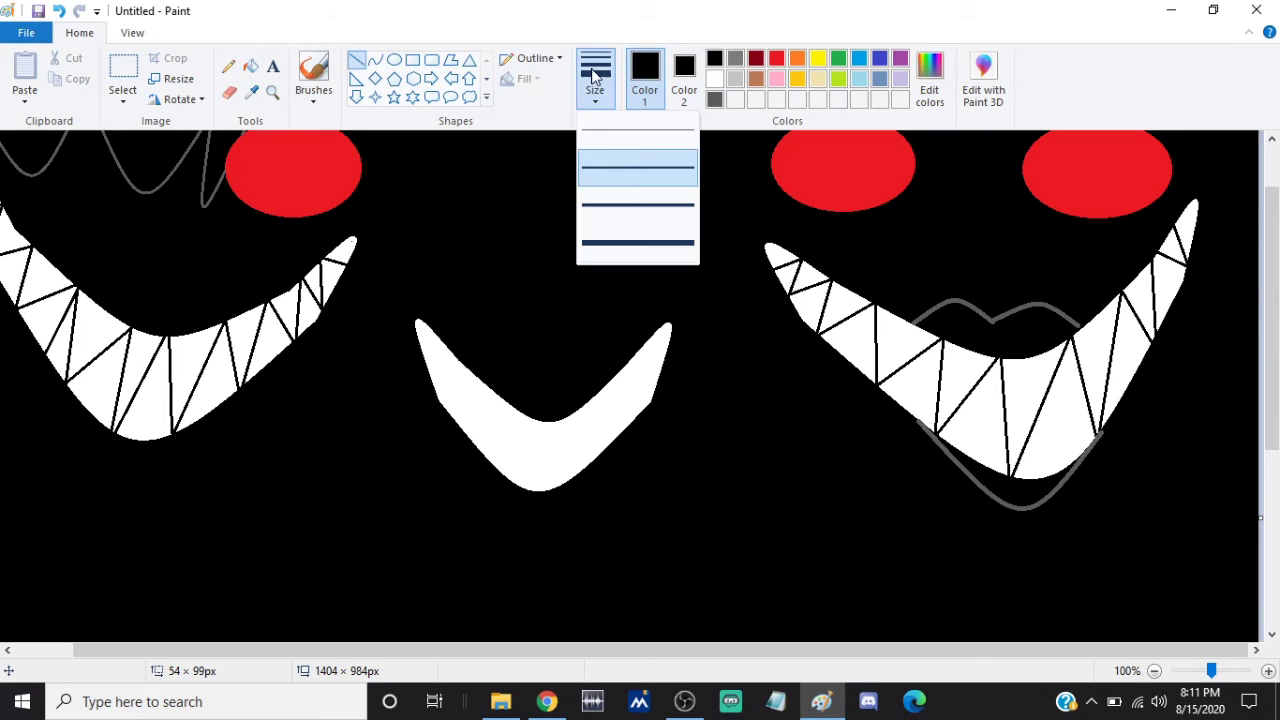
left_click(619, 145)
left_click(596, 80)
left_click(619, 178)
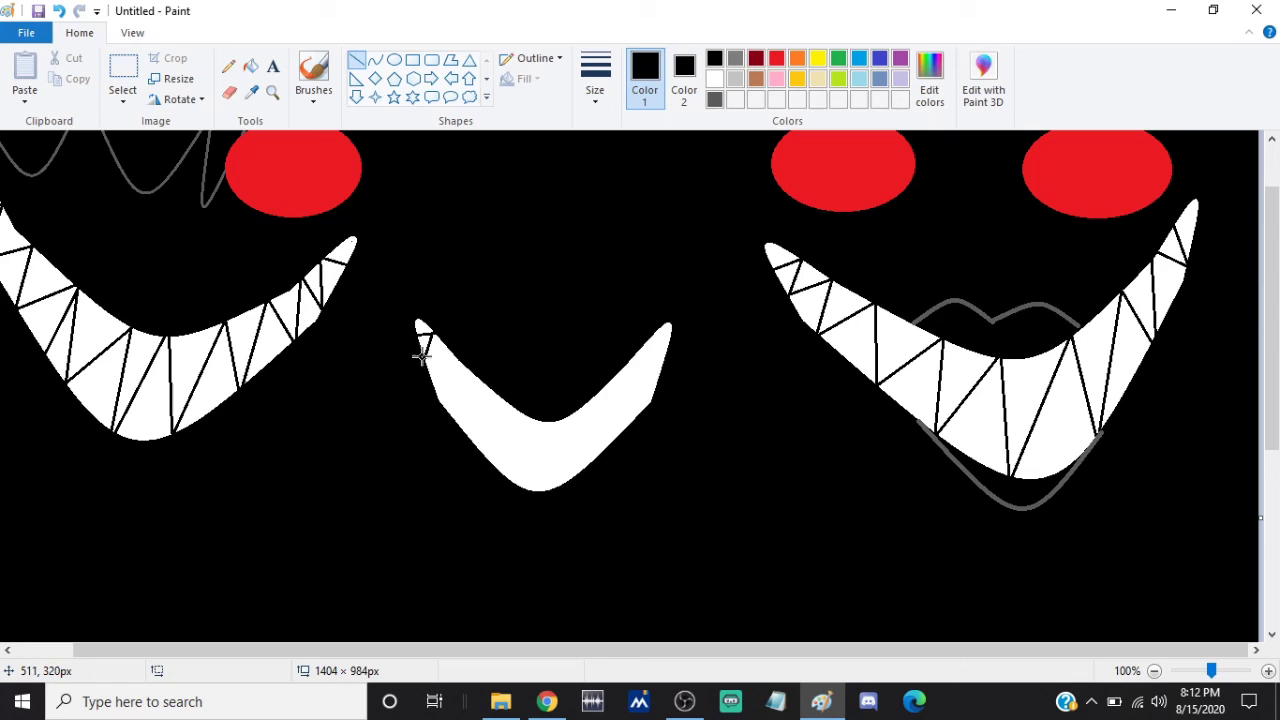
left_click_drag(442, 381, 421, 388)
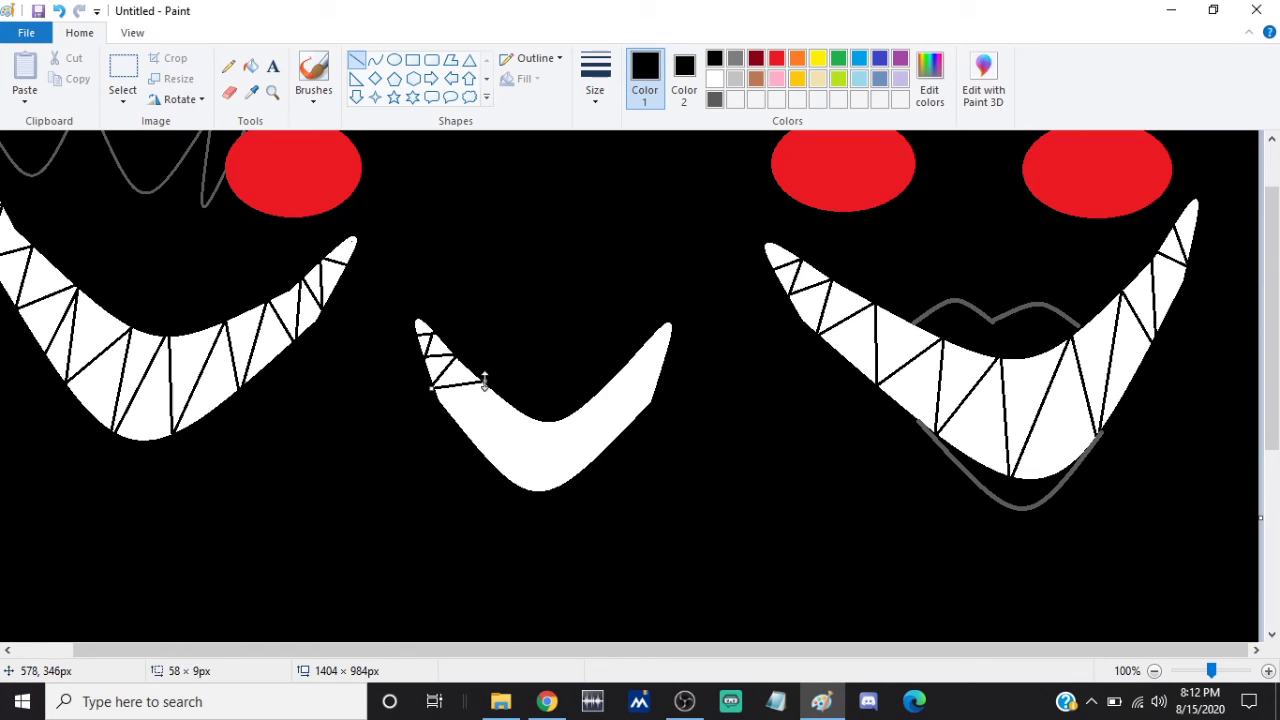
mouse_move(492, 410)
left_mouse_down()
mouse_move(516, 428)
mouse_move(460, 421)
mouse_move(512, 408)
mouse_move(497, 463)
left_mouse_up()
left_click(508, 407)
left_click(511, 459)
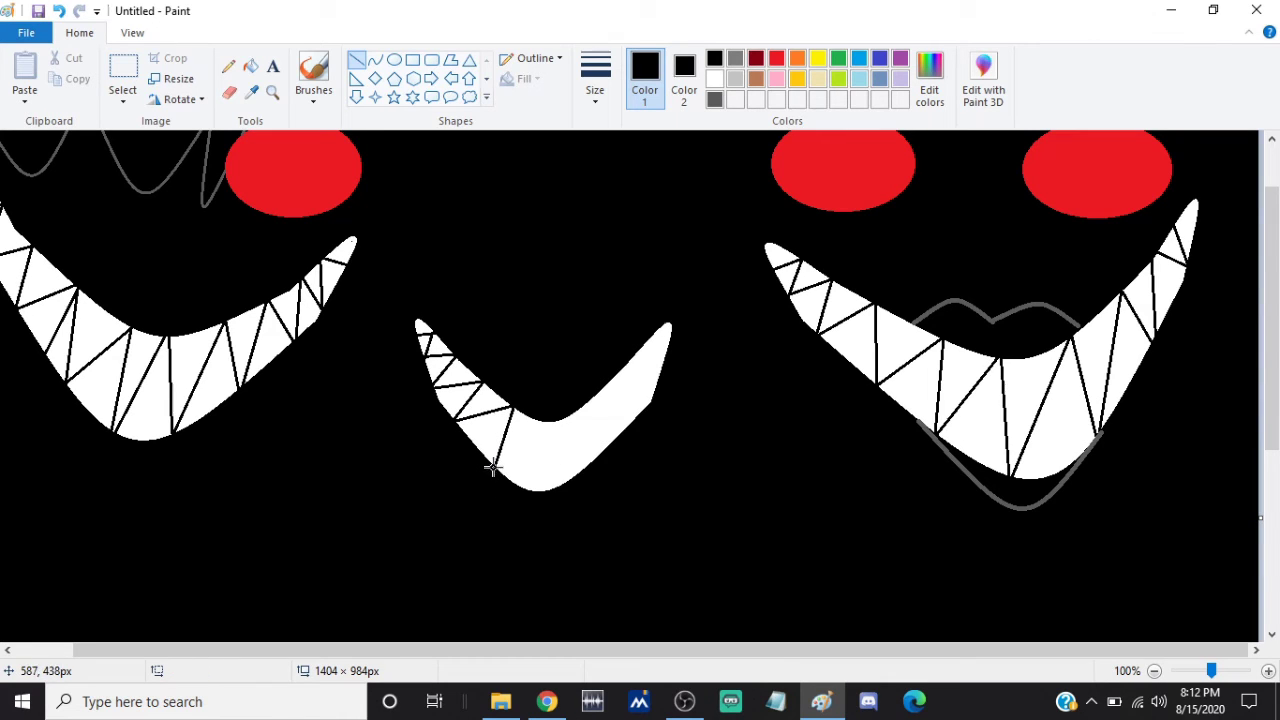
Continue the black zigzag tooth lines from the bottom of the third grin to its right tip
mouse_move(493, 470)
left_mouse_down()
mouse_move(546, 419)
mouse_move(487, 472)
mouse_move(541, 485)
left_mouse_up()
left_click(529, 487)
left_click_drag(586, 403, 540, 502)
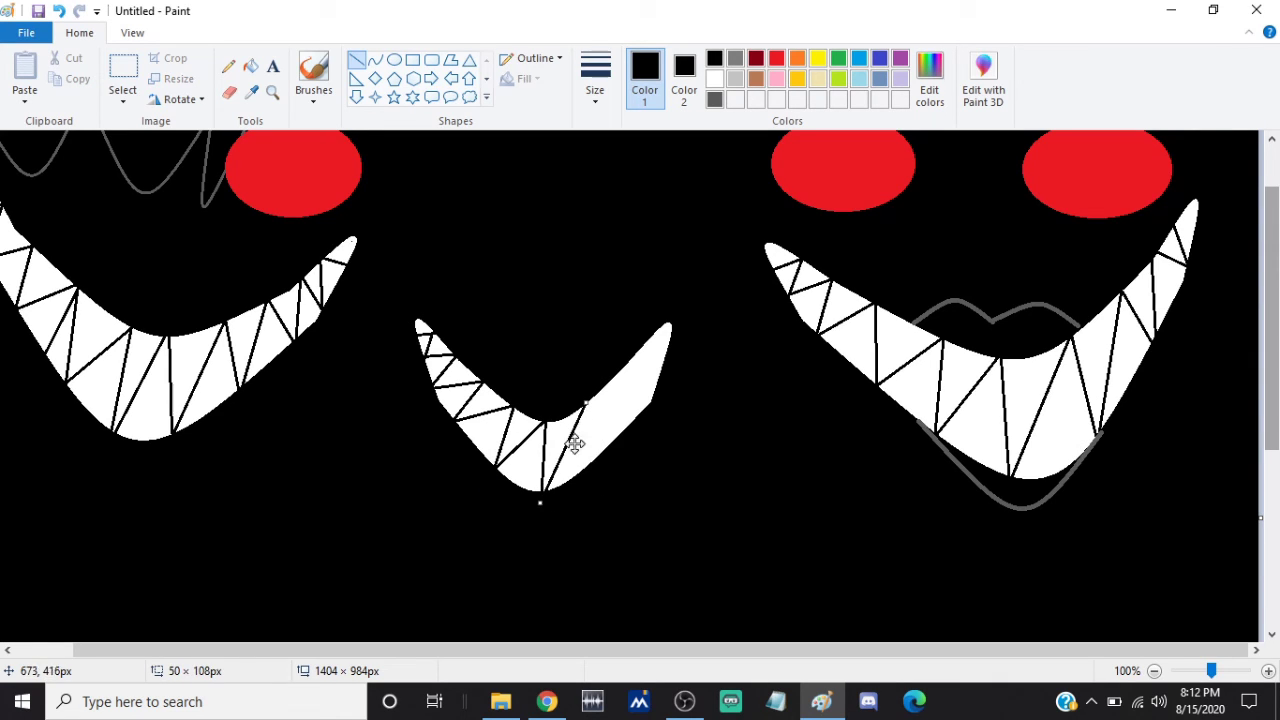
left_click_drag(585, 397, 599, 467)
left_click_drag(618, 376, 641, 419)
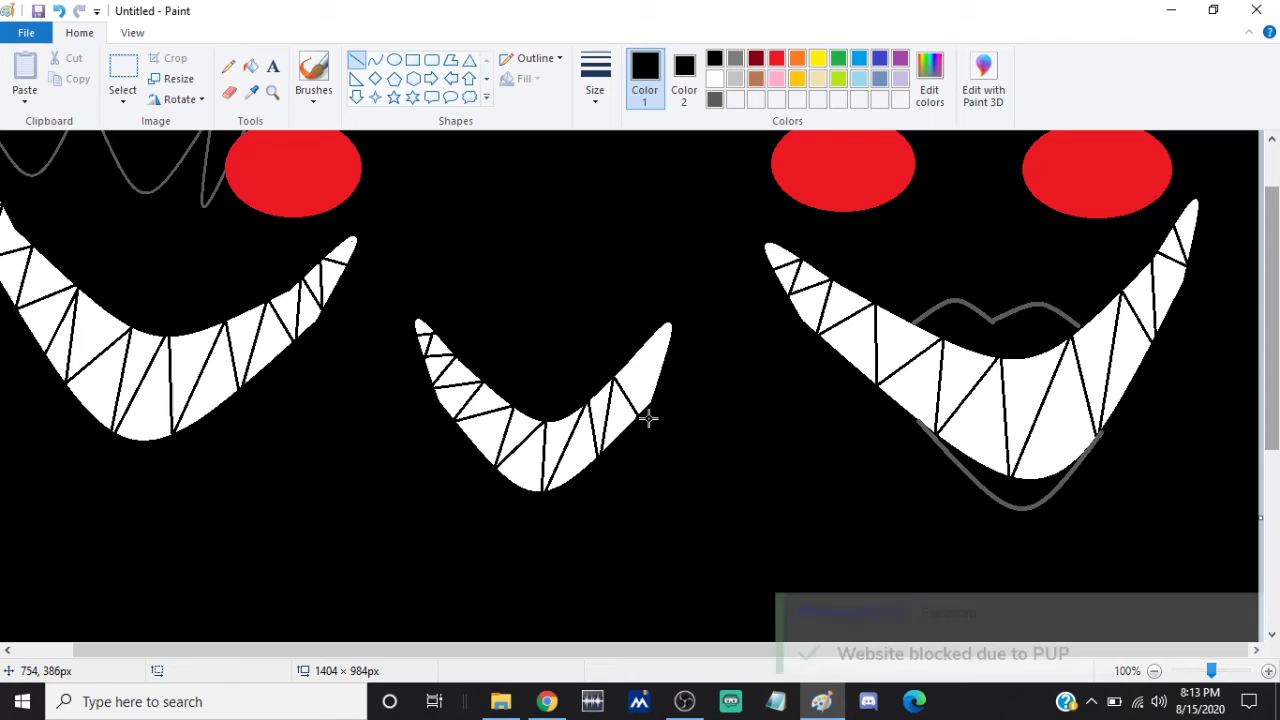
left_click(1257, 378)
left_click(626, 323)
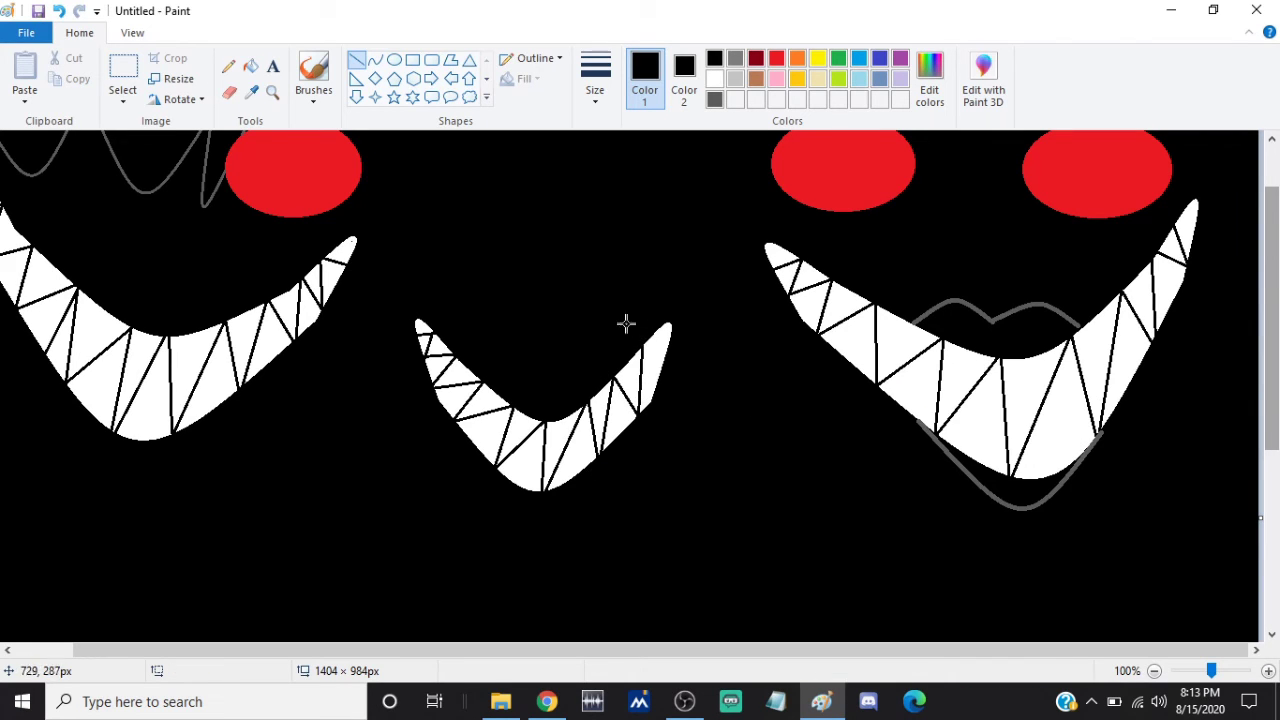
left_click(662, 353)
left_click_drag(660, 326, 659, 325)
left_click(700, 373)
Draw two small red-filled oval eyes, the second about 64 × 53 px, well above the third grin
scroll(1277, 370, "up", 2)
left_click(394, 60)
left_click(776, 58)
left_click(595, 80)
left_click(534, 262)
mouse_move(438, 302)
left_mouse_down()
mouse_move(457, 334)
mouse_move(501, 353)
left_mouse_up()
left_click_drag(589, 309, 647, 358)
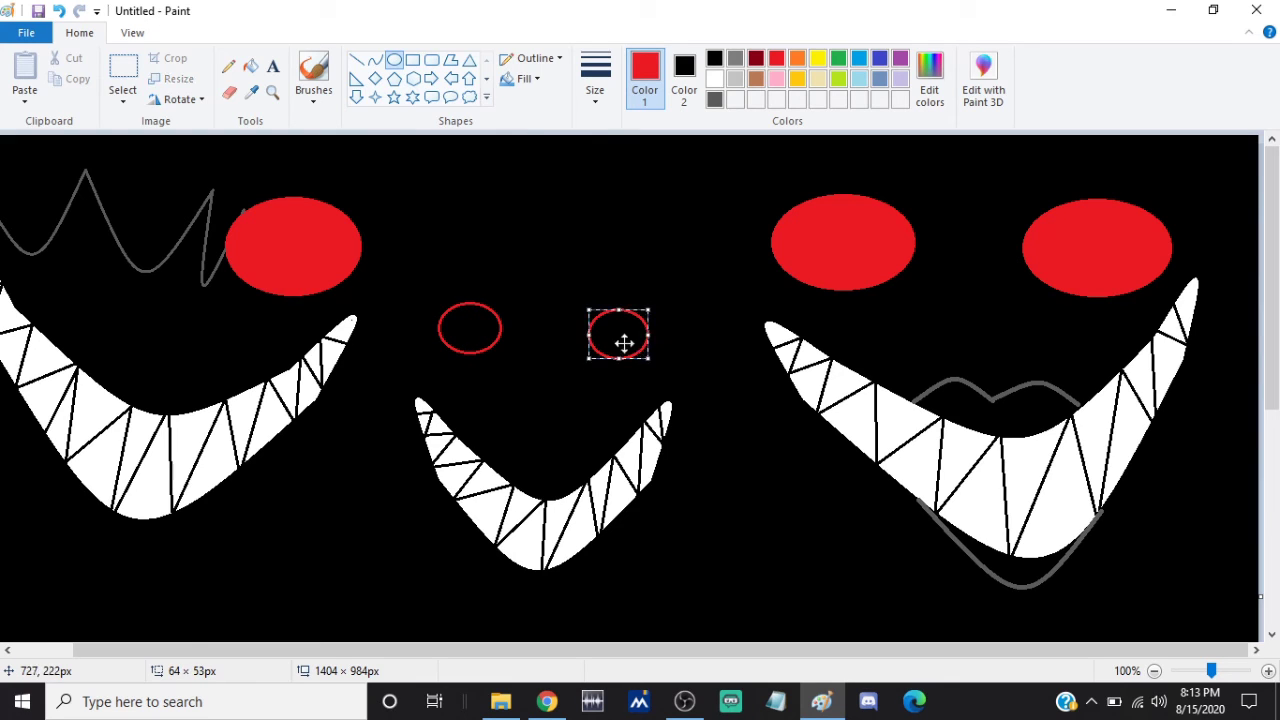
left_click(250, 66)
left_click(470, 328)
left_click(604, 326)
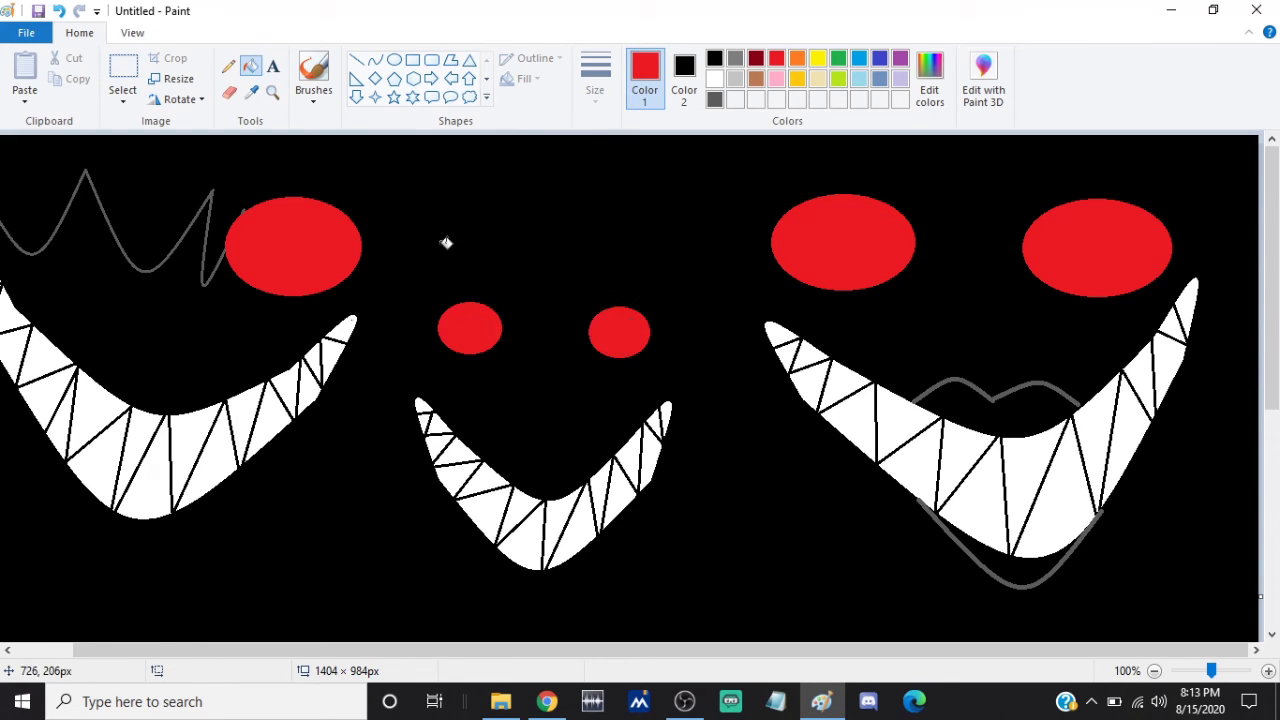
Undo the third grin's two red eyes along with their fills
left_click(59, 11)
left_click(59, 11)
left_click(59, 11)
left_click(59, 11)
Draw two smaller red-filled oval eyes, closer together and just above the third grin
left_click(394, 60)
left_click_drag(455, 355, 513, 398)
left_click_drag(574, 362, 631, 405)
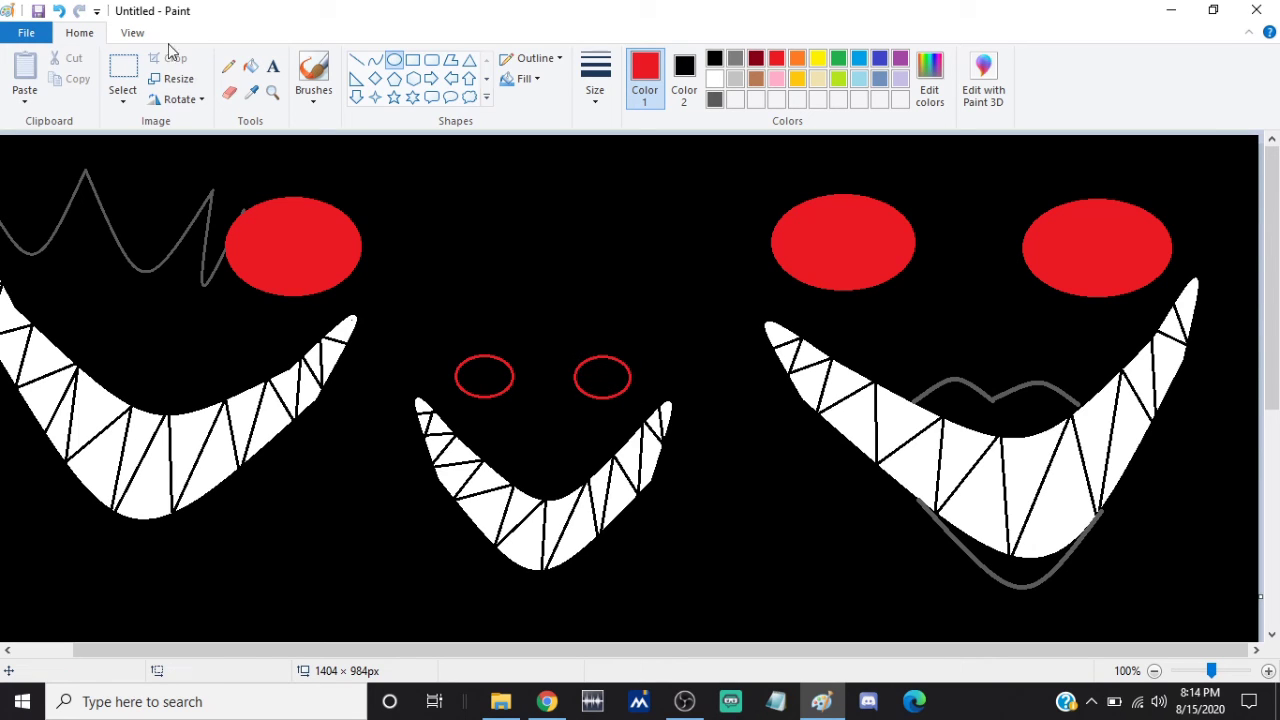
left_click(250, 66)
left_click(502, 371)
left_click(614, 378)
Try two versions of a bent thick grey curve at the canvas's left edge beneath the first grin, undoing each
left_click(1153, 670)
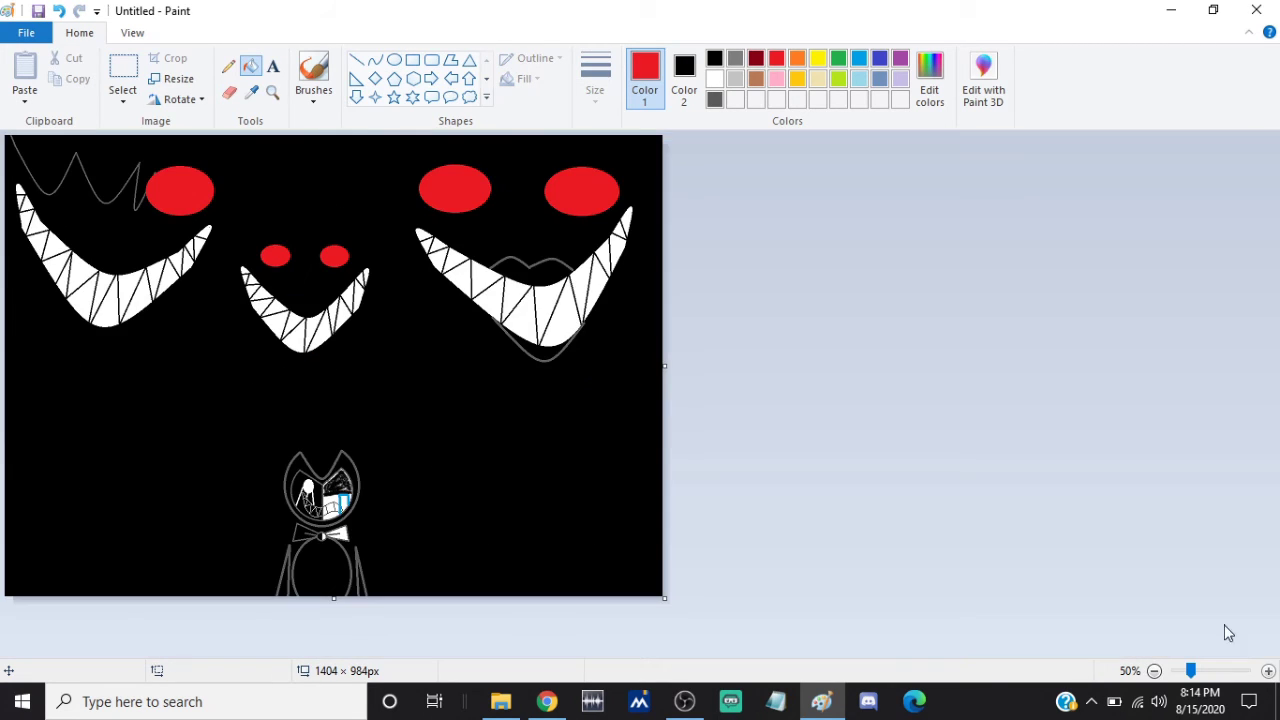
left_click(1268, 670)
left_click_drag(1275, 289, 1277, 468)
left_click(375, 60)
left_click(714, 99)
left_click(595, 80)
left_click(603, 204)
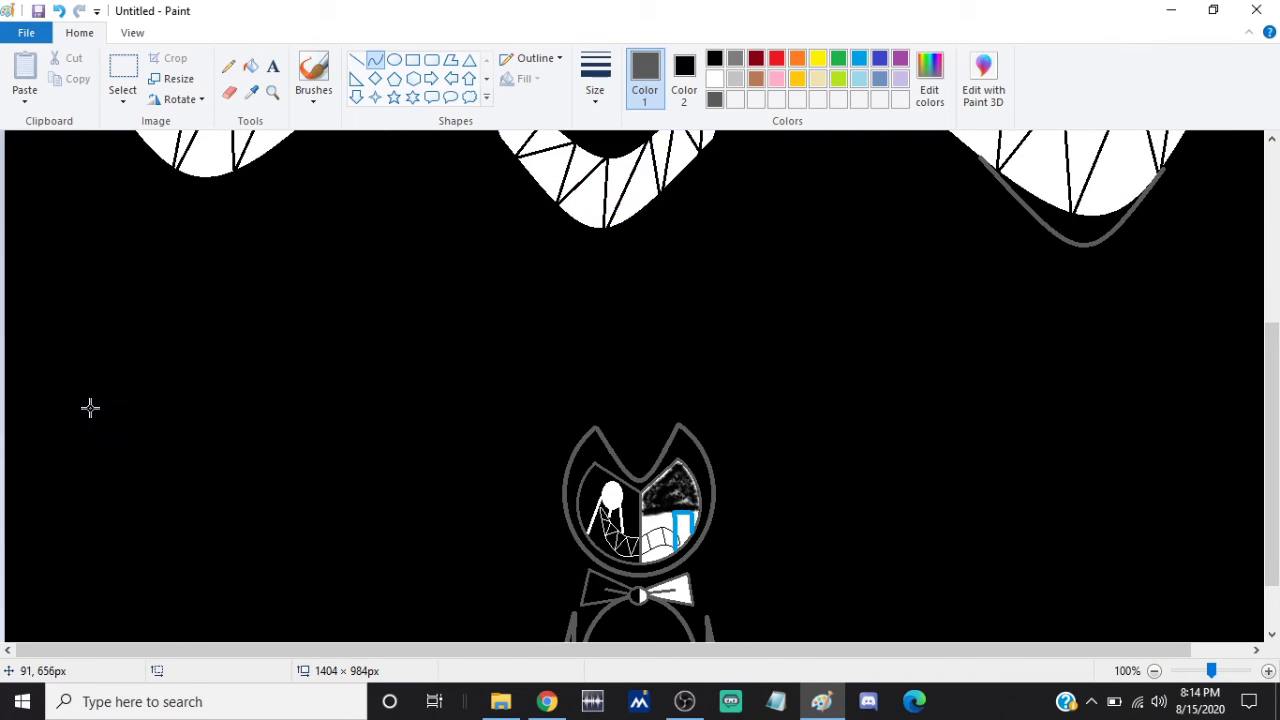
left_click_drag(106, 418, 7, 311)
left_click(60, 12)
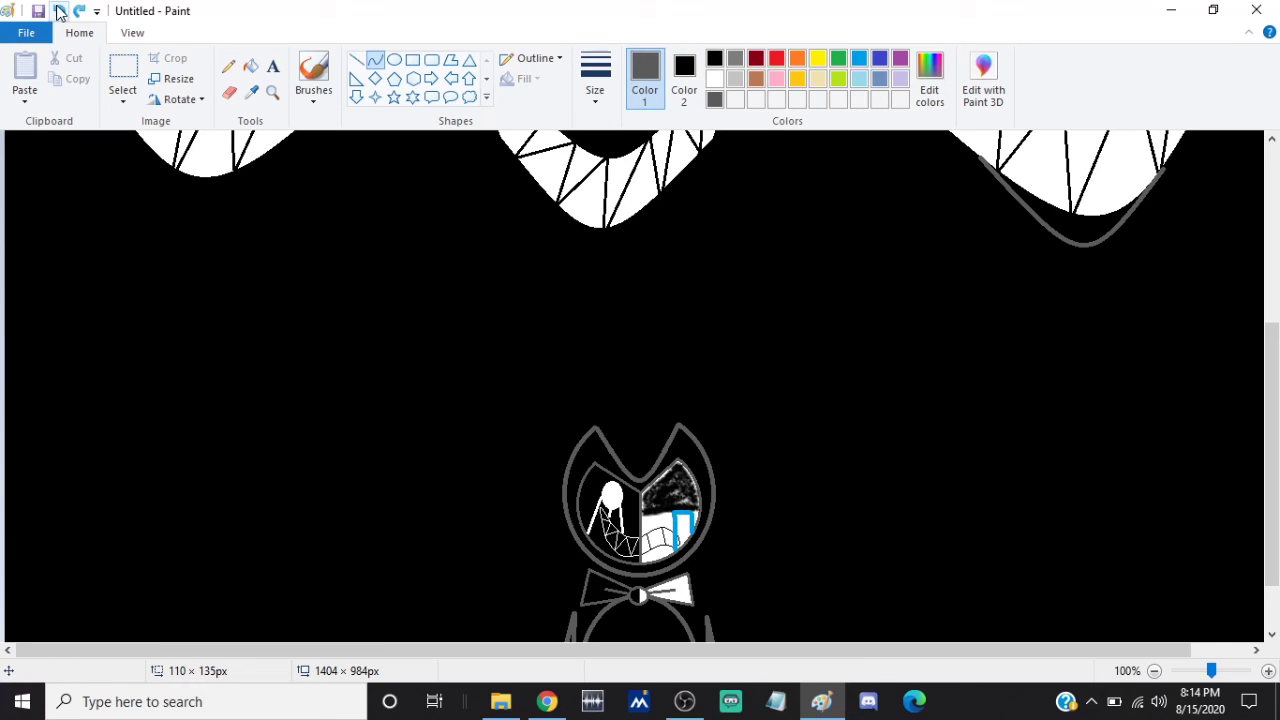
left_click_drag(62, 420, 12, 330)
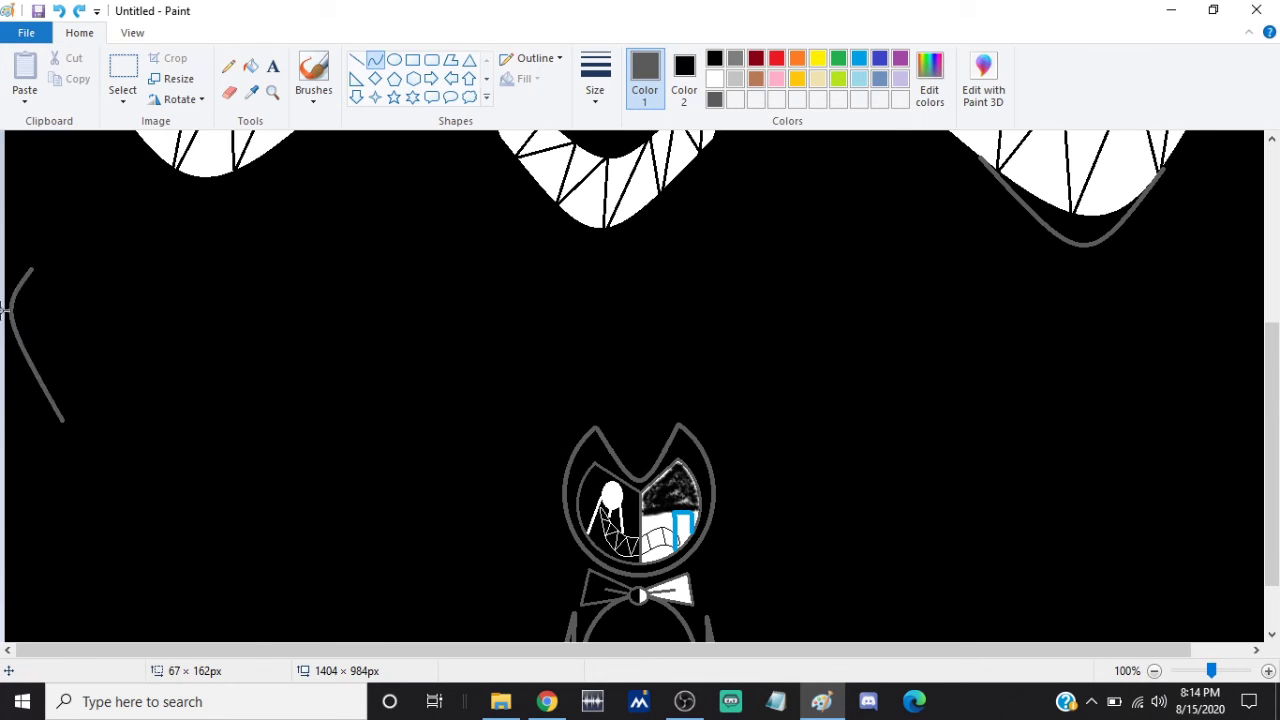
left_click(59, 11)
Try a grey outline of a rounded curve with a hooked tip near the canvas's left edge, and undo it
left_click_drag(121, 317, 61, 460)
left_click_drag(61, 460, 12, 287)
mouse_move(121, 317)
left_mouse_down()
mouse_move(117, 351)
mouse_move(149, 337)
mouse_move(150, 372)
left_mouse_up()
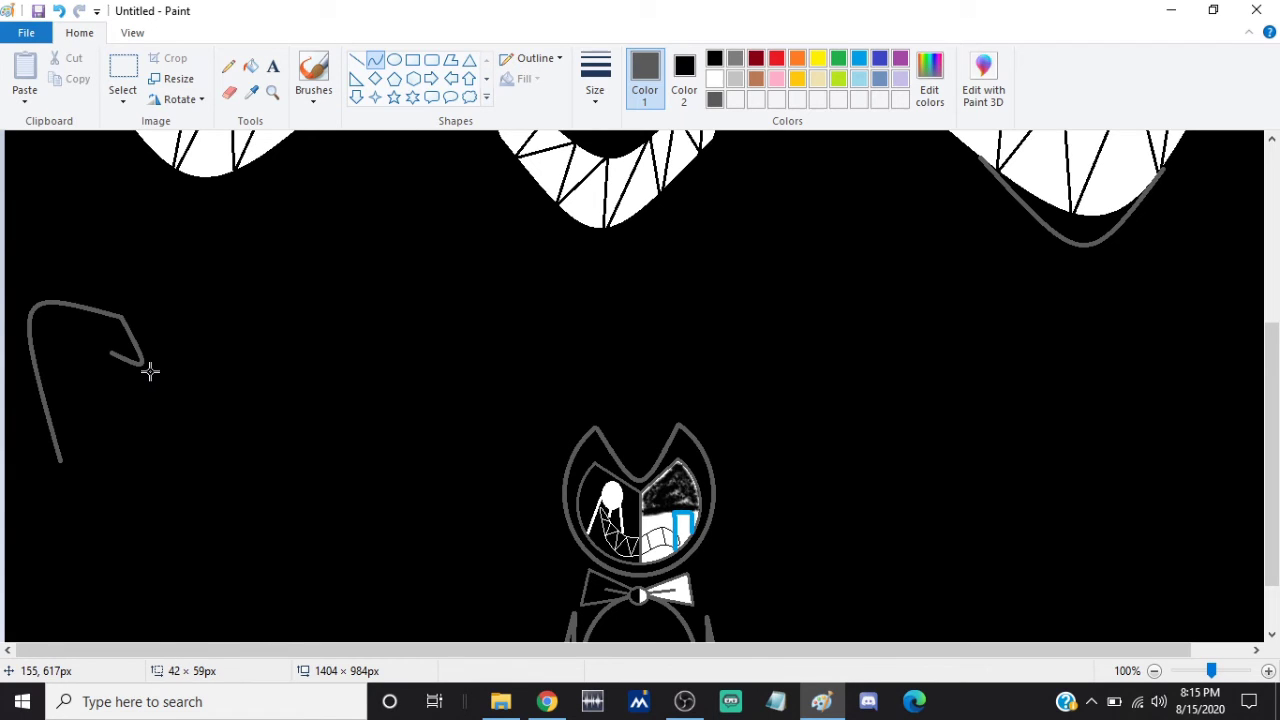
left_click(58, 11)
left_click(58, 11)
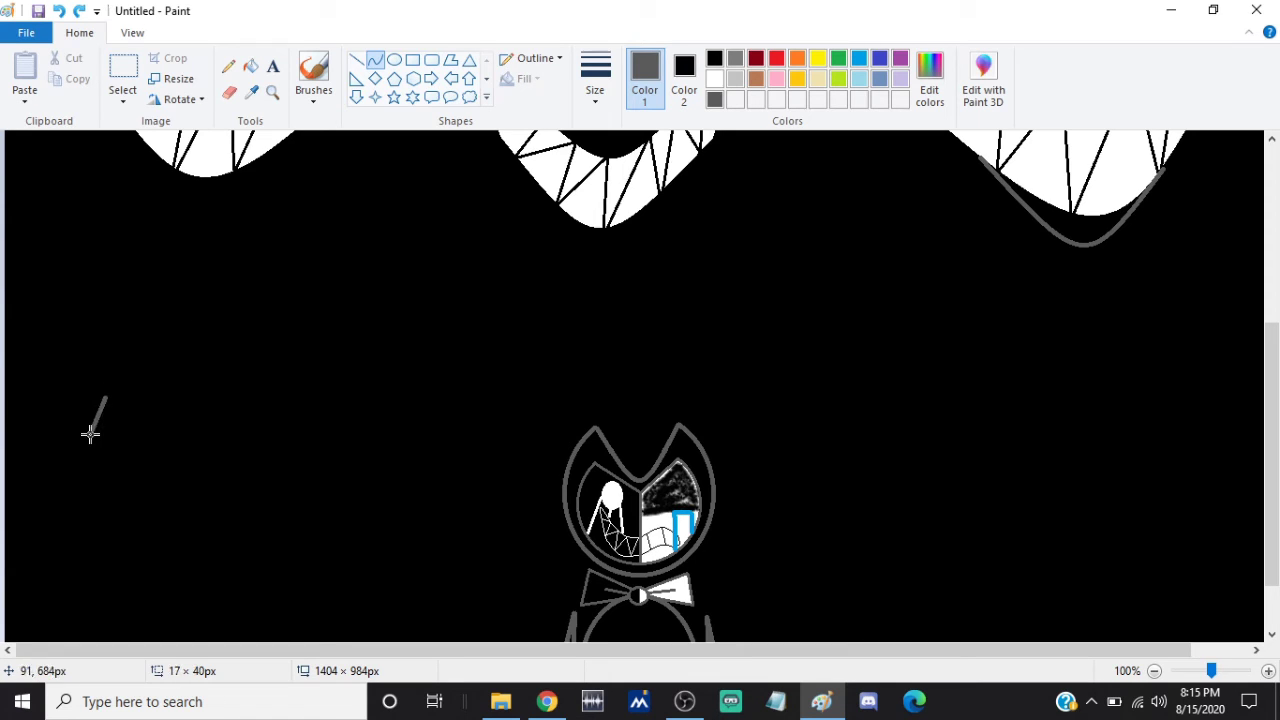
Draw a hooked clawed finger in thick grey curves at the canvas's left edge beneath the first grin
left_click(372, 60)
mouse_move(106, 397)
left_mouse_down()
mouse_move(31, 257)
mouse_move(44, 250)
left_mouse_up()
mouse_move(45, 295)
left_mouse_down()
mouse_move(40, 336)
mouse_move(8, 238)
mouse_move(131, 343)
mouse_move(137, 377)
left_mouse_up()
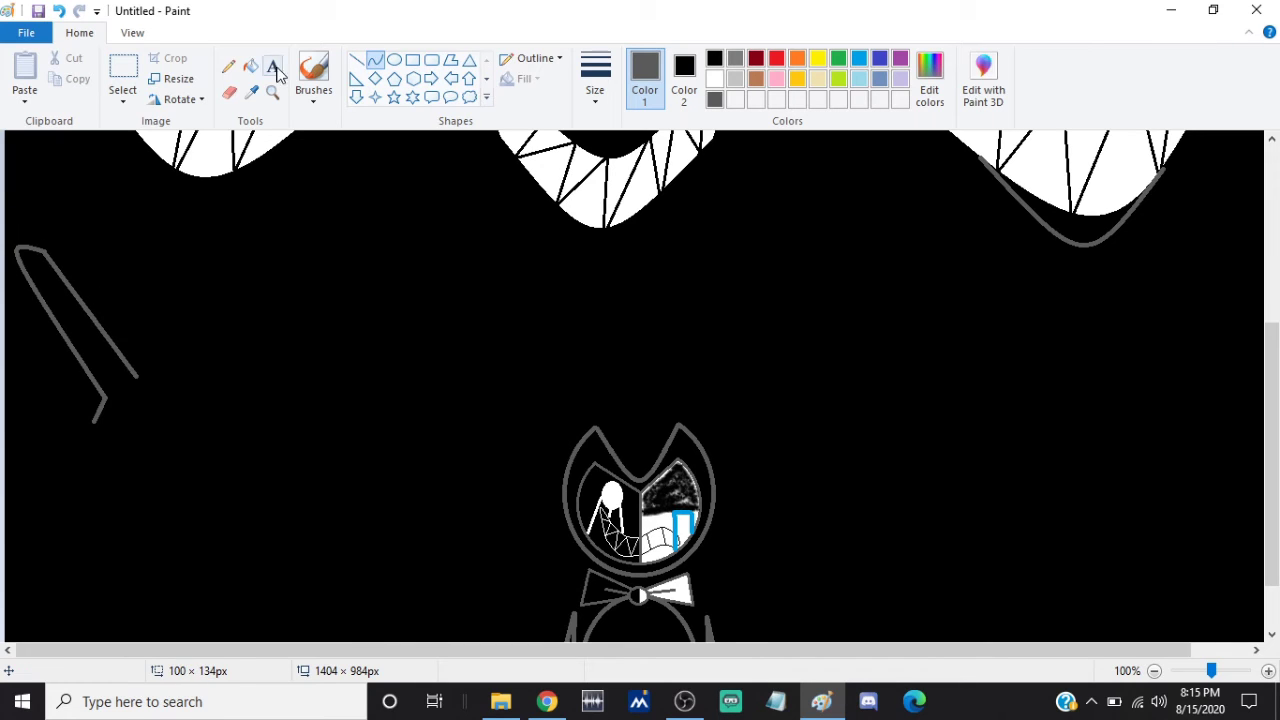
left_click(59, 11)
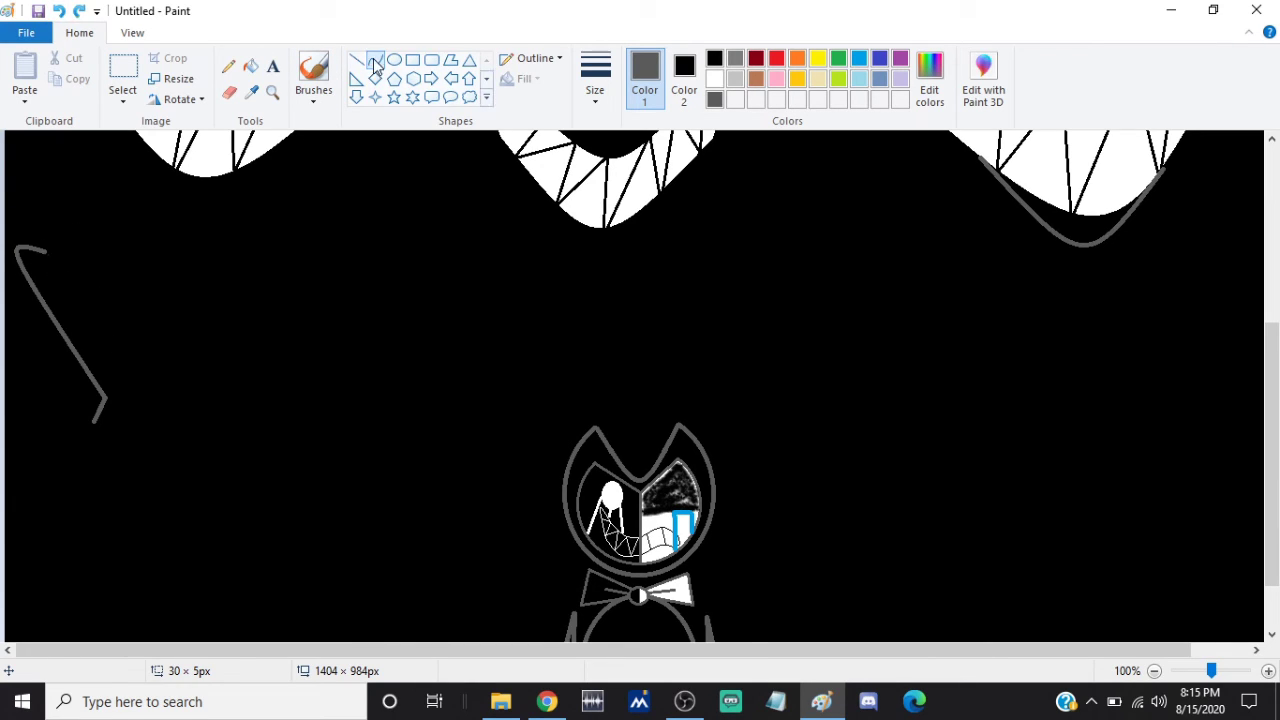
mouse_move(44, 250)
left_mouse_down()
mouse_move(112, 291)
mouse_move(140, 381)
left_mouse_up()
left_click_drag(97, 324, 3, 165)
left_click(59, 11)
left_click_drag(45, 250, 140, 365)
mouse_move(103, 323)
left_mouse_down()
mouse_move(5, 251)
mouse_move(14, 258)
left_mouse_up()
Add a taller hooked second finger and the outer edge of a third finger to the grey hand beneath the first grin
left_click(356, 60)
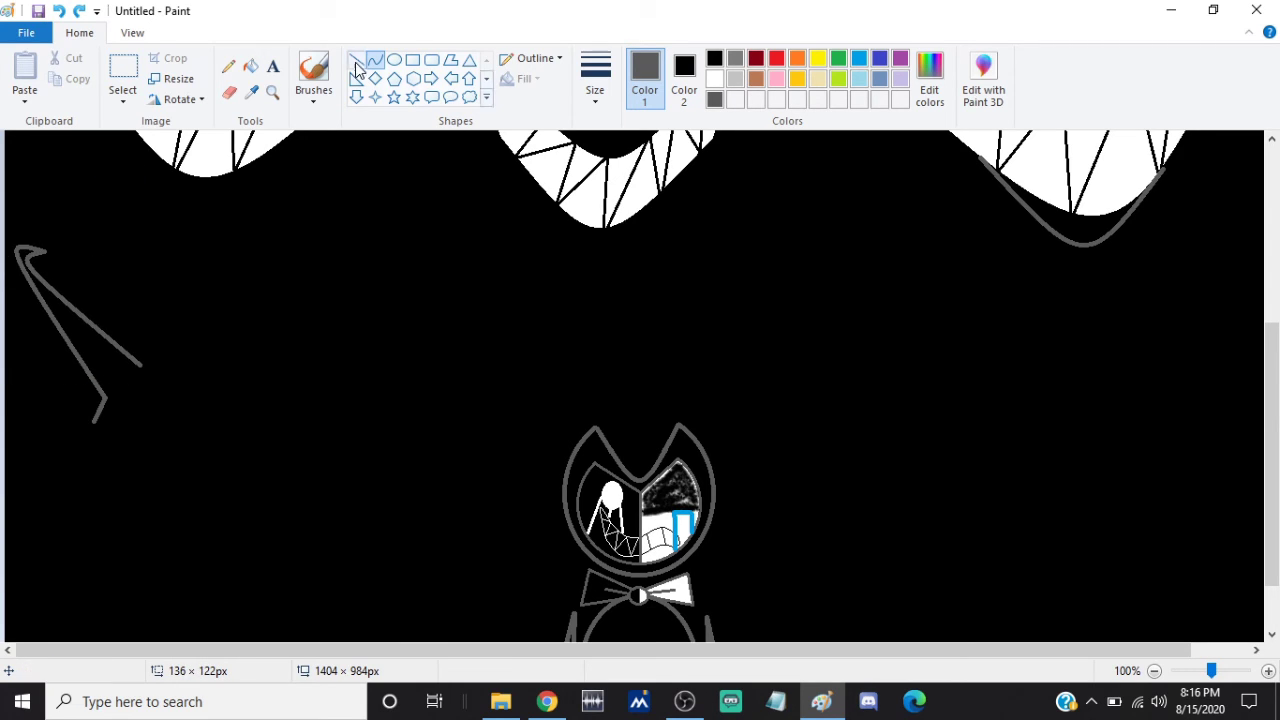
mouse_move(141, 366)
left_mouse_down()
mouse_move(160, 263)
mouse_move(143, 241)
mouse_move(157, 252)
left_mouse_up()
left_click(59, 11)
left_click(375, 60)
mouse_move(141, 365)
left_mouse_down()
mouse_move(144, 245)
mouse_move(172, 232)
left_mouse_up()
left_click_drag(165, 228, 100, 171)
left_click_drag(170, 234, 177, 349)
left_click(59, 11)
mouse_move(171, 234)
left_mouse_down()
mouse_move(182, 370)
mouse_move(110, 196)
left_mouse_up()
left_click_drag(181, 370, 229, 246)
left_click_drag(206, 300, 194, 210)
Try a short hooked fourth finger with a slanted wrist line starting at the third finger's outer edge, and undo them
left_click_drag(182, 370, 215, 263)
left_click(62, 12)
left_click_drag(182, 368, 259, 340)
left_click_drag(233, 293, 280, 277)
left_click(58, 11)
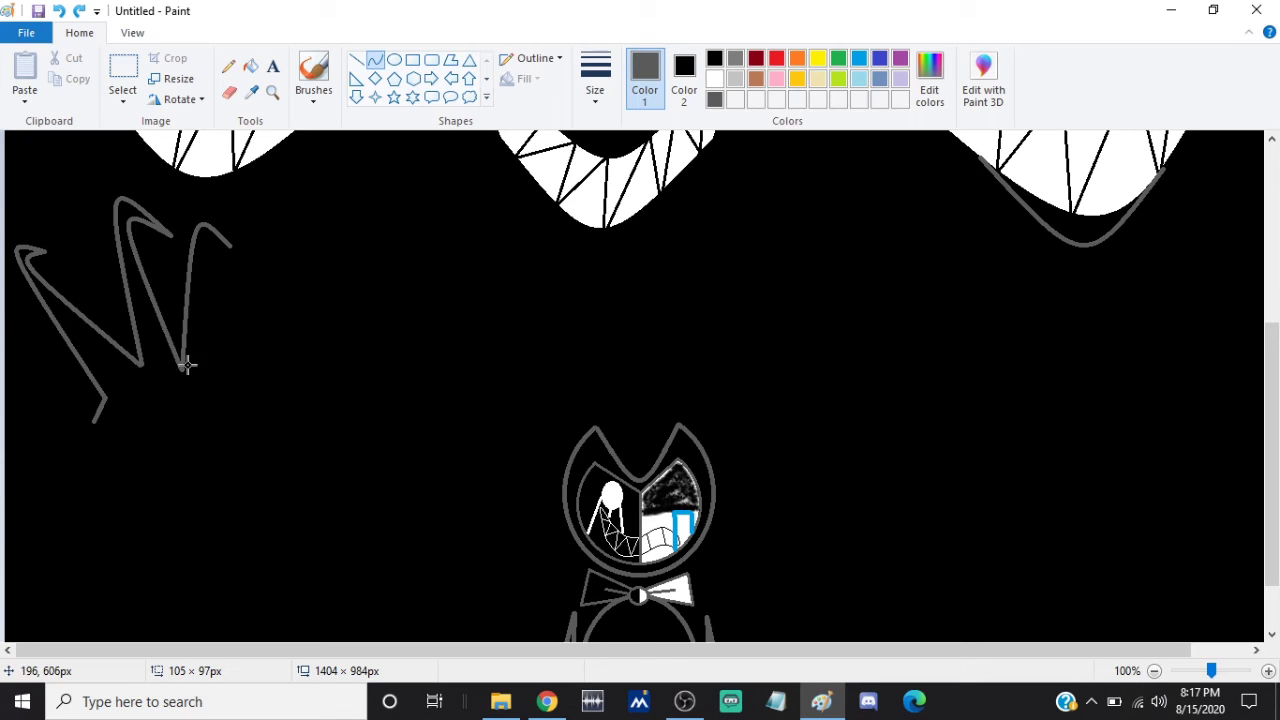
left_click_drag(203, 345, 249, 346)
left_click_drag(234, 326, 249, 282)
left_click(383, 62)
left_click_drag(248, 346, 194, 388)
left_click_drag(251, 337, 241, 306)
left_click(357, 61)
left_click_drag(193, 389, 171, 424)
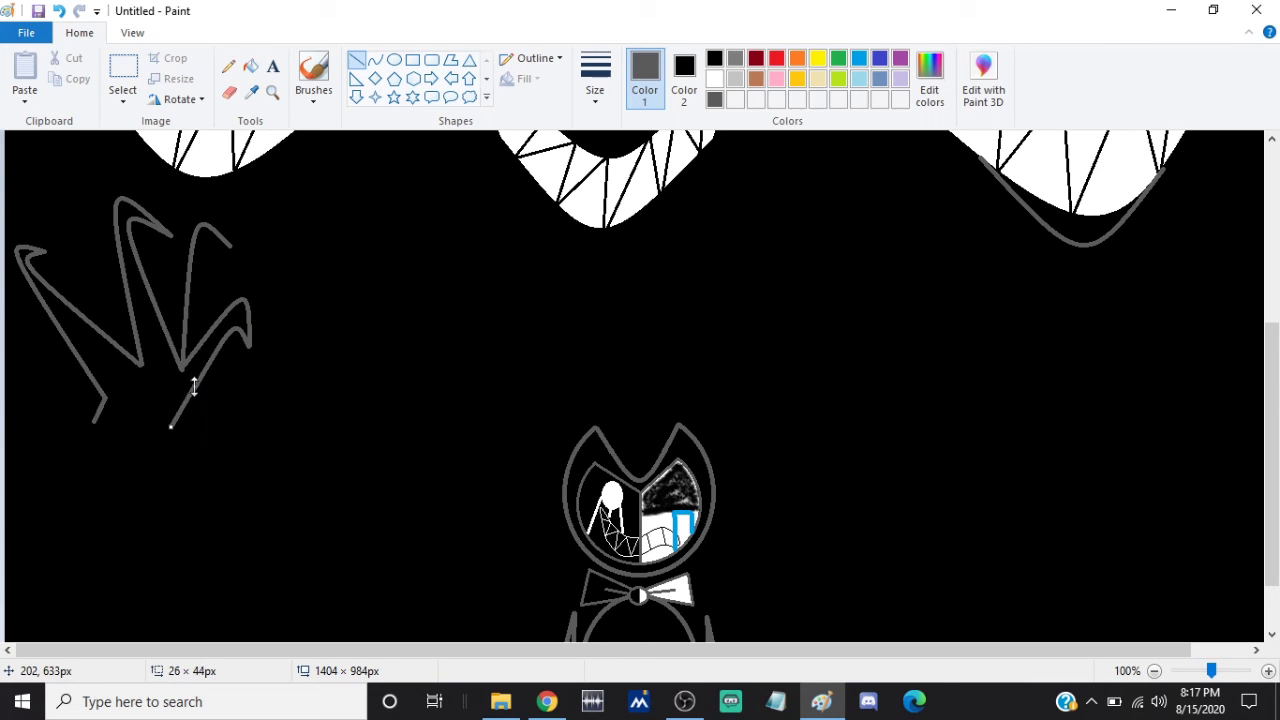
left_click(374, 61)
left_click(60, 11)
left_click(60, 15)
Complete the hand beneath the first grin with the third finger's second edge, a shorter hooked fourth finger and a slanted wrist line
left_click_drag(230, 245, 201, 371)
left_click_drag(204, 285, 201, 229)
left_click(376, 61)
left_click_drag(201, 370, 256, 340)
mouse_move(241, 300)
left_mouse_down()
mouse_move(240, 289)
mouse_move(226, 306)
mouse_move(260, 290)
left_mouse_up()
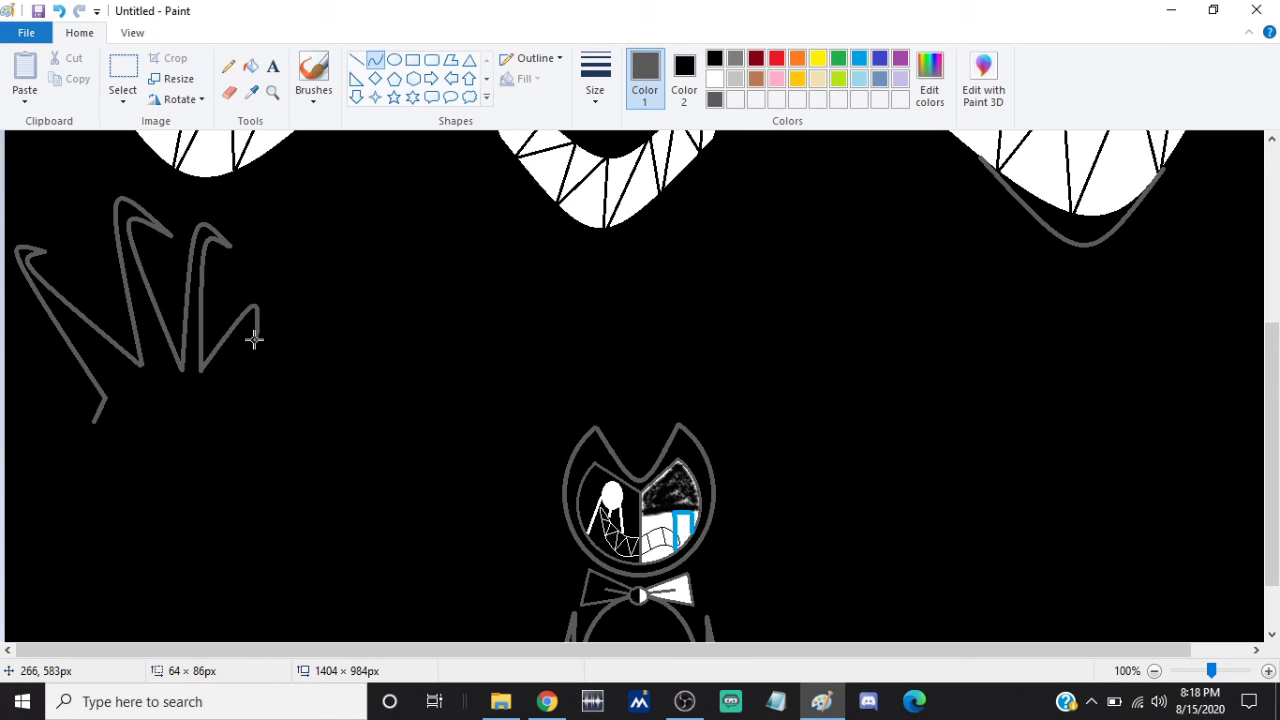
left_click_drag(255, 358, 219, 394)
left_click_drag(238, 348, 248, 315)
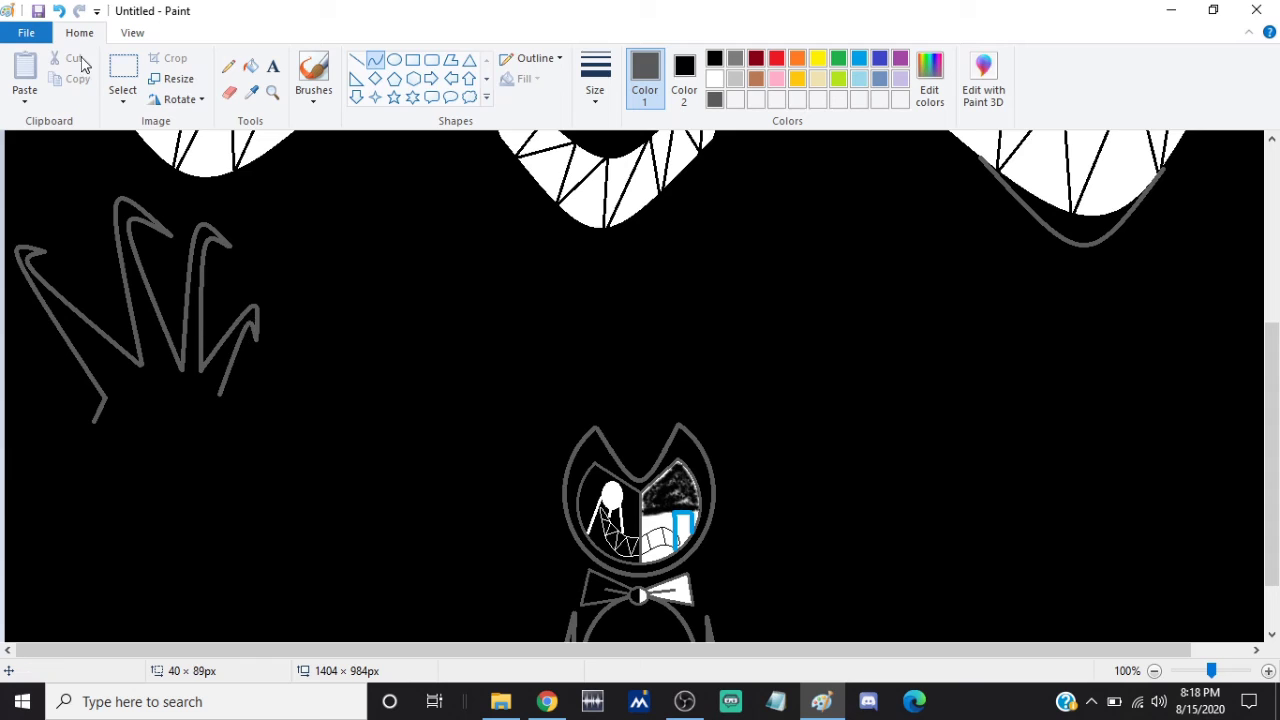
left_click(356, 60)
left_click_drag(218, 394, 190, 433)
Draw a short grey wrist line and a long hooked finger near the canvas's right edge beneath the third grin
mouse_move(1273, 436)
left_mouse_down()
mouse_move(1273, 384)
mouse_move(1279, 436)
left_mouse_up()
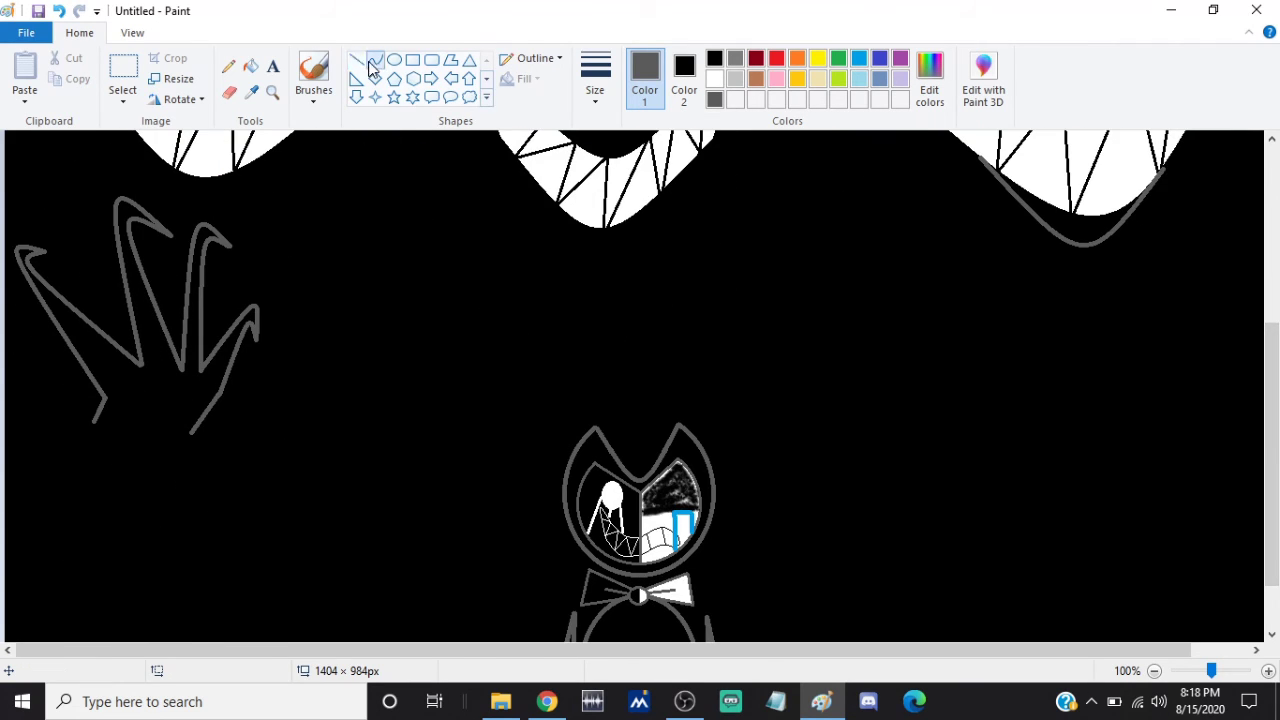
left_click_drag(1094, 650, 1158, 650)
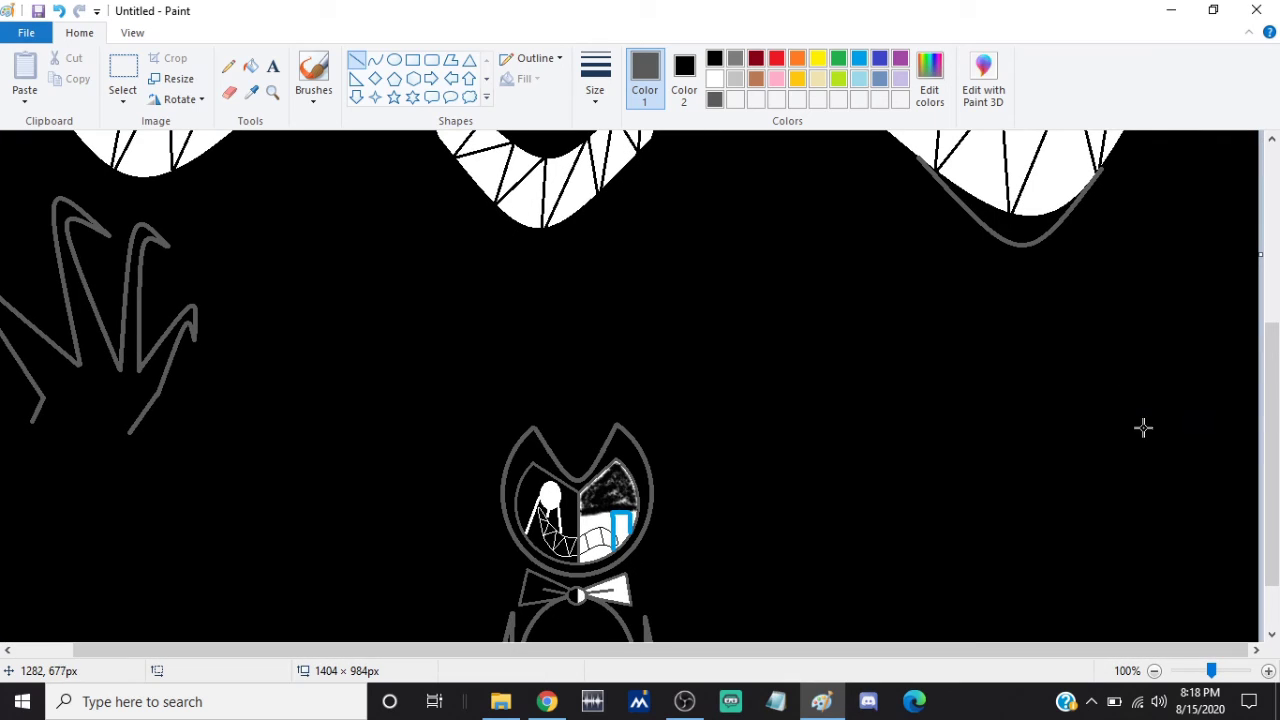
left_click_drag(1119, 415, 1136, 455)
left_click_drag(1120, 416, 1155, 467)
left_click_drag(1138, 445, 1171, 430)
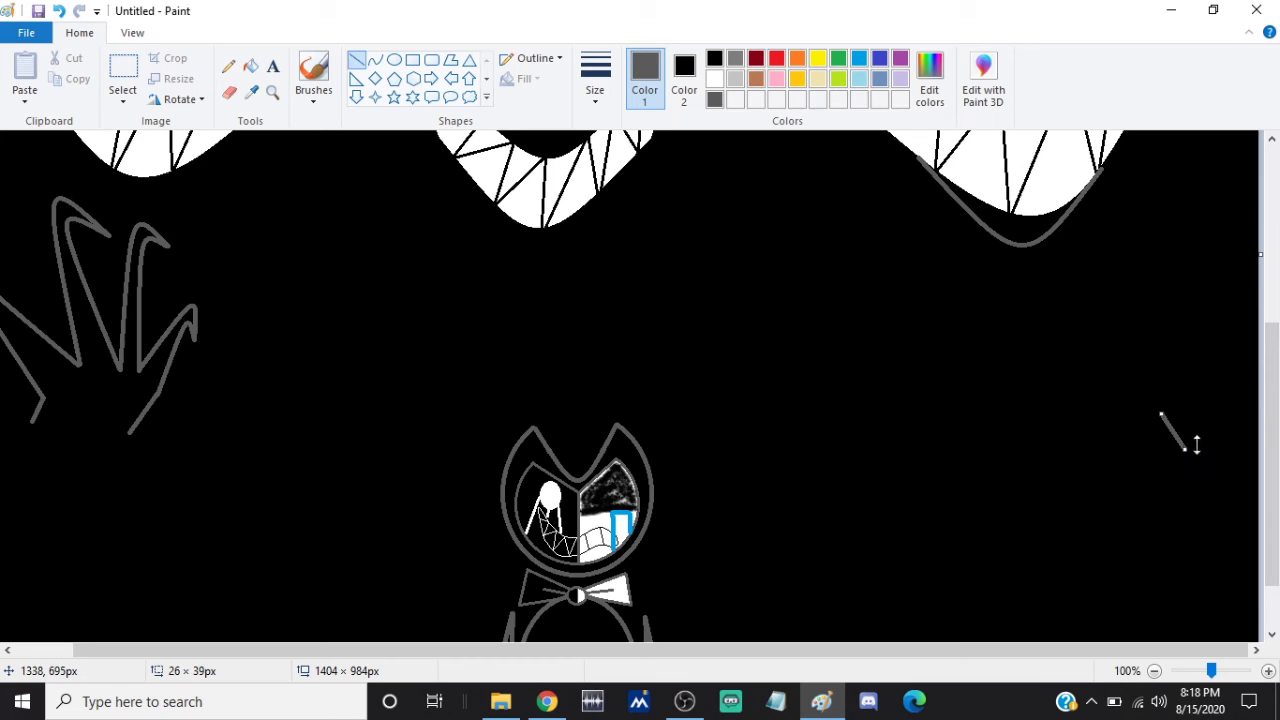
left_click(374, 59)
mouse_move(1160, 412)
left_mouse_down()
mouse_move(1201, 321)
mouse_move(1237, 329)
mouse_move(1262, 266)
mouse_move(1140, 390)
left_mouse_up()
left_click_drag(1215, 320, 1243, 277)
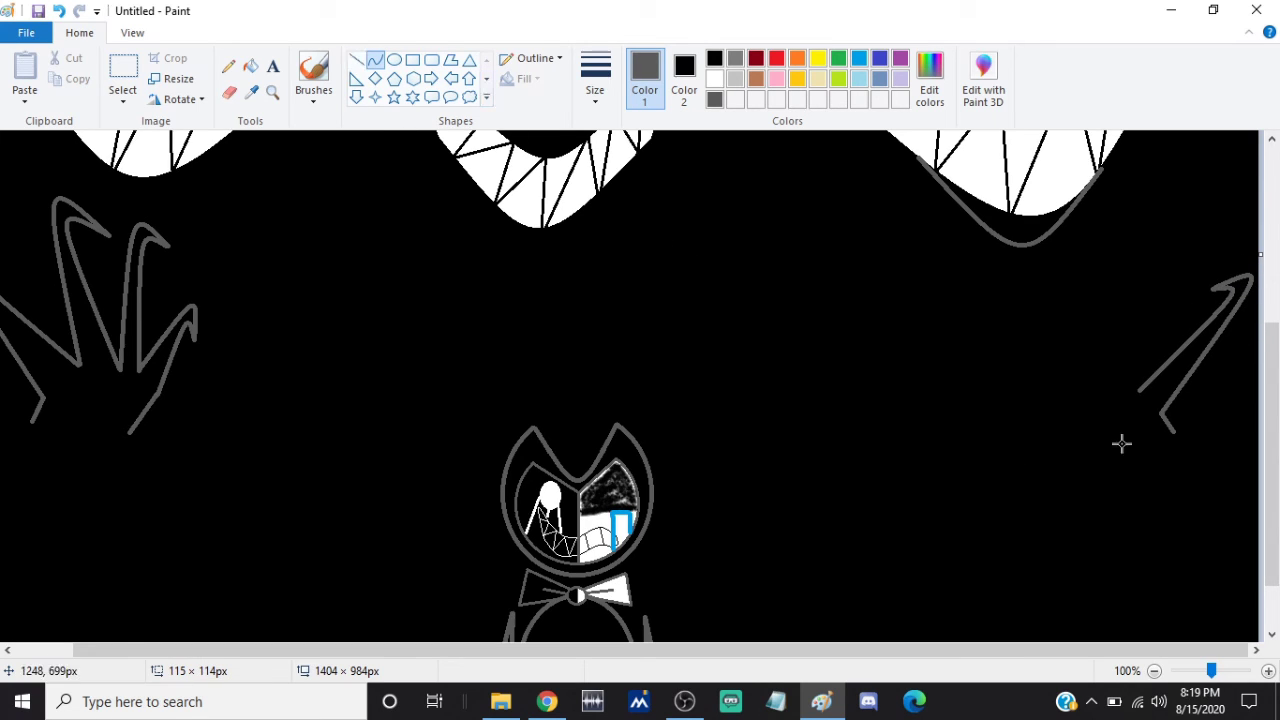
Add a tall hooked second finger to the grey hand beneath the third grin
mouse_move(1137, 391)
left_mouse_down()
mouse_move(1108, 273)
mouse_move(1171, 245)
mouse_move(1140, 219)
left_mouse_up()
left_click(375, 61)
left_click_drag(1117, 263, 1104, 394)
left_click_drag(1116, 303, 1134, 236)
Complete the hand beneath the third grin with a hooked third finger and a shorter fourth one extended by a wrist line
left_click(380, 61)
left_click_drag(1104, 394, 1083, 348)
left_click_drag(1067, 302, 1058, 295)
left_click_drag(1076, 302, 1074, 243)
left_click(377, 62)
left_click_drag(1058, 293, 1077, 396)
left_click_drag(1068, 340, 1073, 268)
mouse_move(1077, 395)
left_mouse_down()
mouse_move(1022, 366)
mouse_move(1008, 329)
mouse_move(1062, 408)
mouse_move(1018, 343)
left_mouse_up()
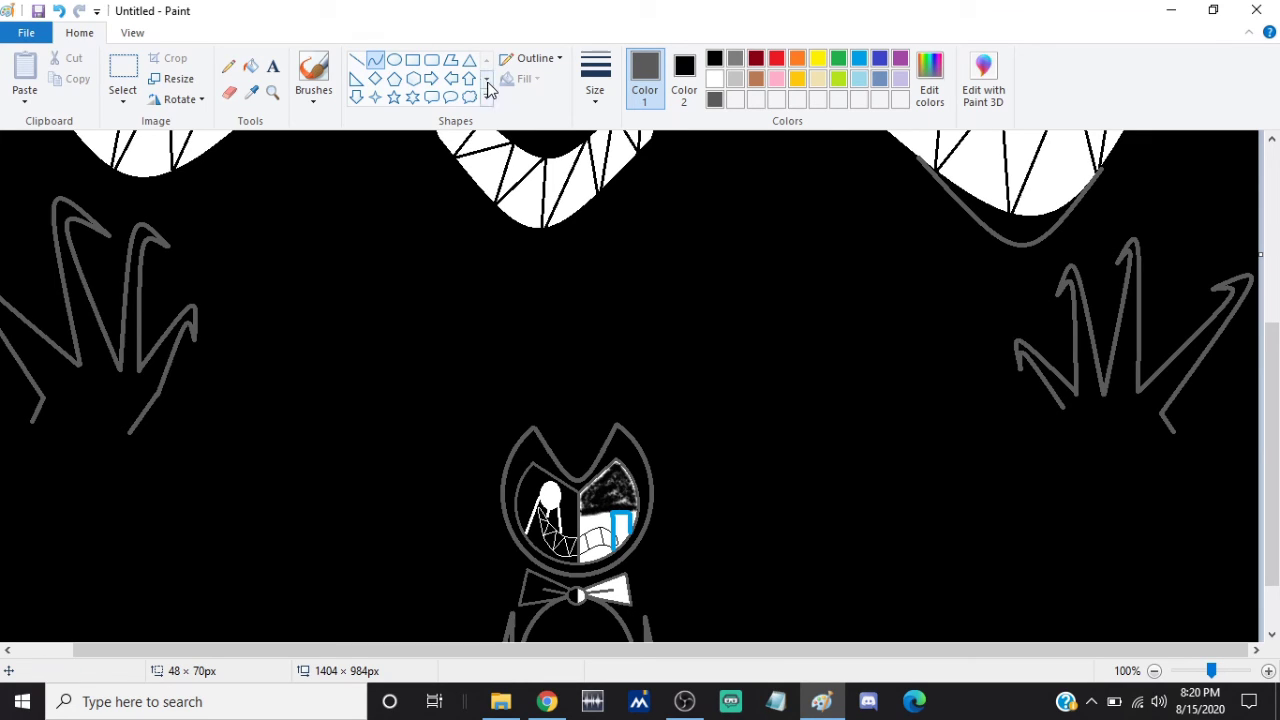
left_click(360, 62)
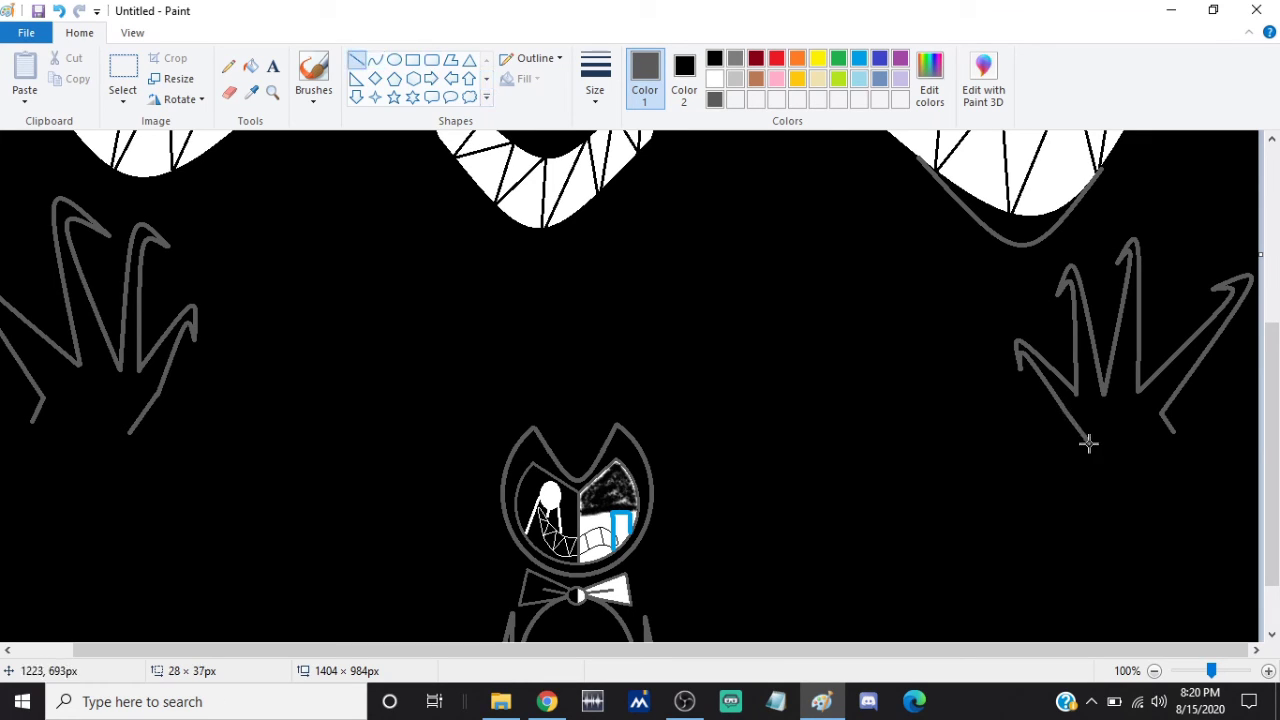
Add two thin grey crease curves to the palm of the hand beneath the first grin
mouse_move(1272, 487)
left_mouse_down()
mouse_move(1275, 370)
mouse_move(1274, 485)
left_mouse_up()
left_click_drag(663, 650, 593, 672)
left_click(375, 60)
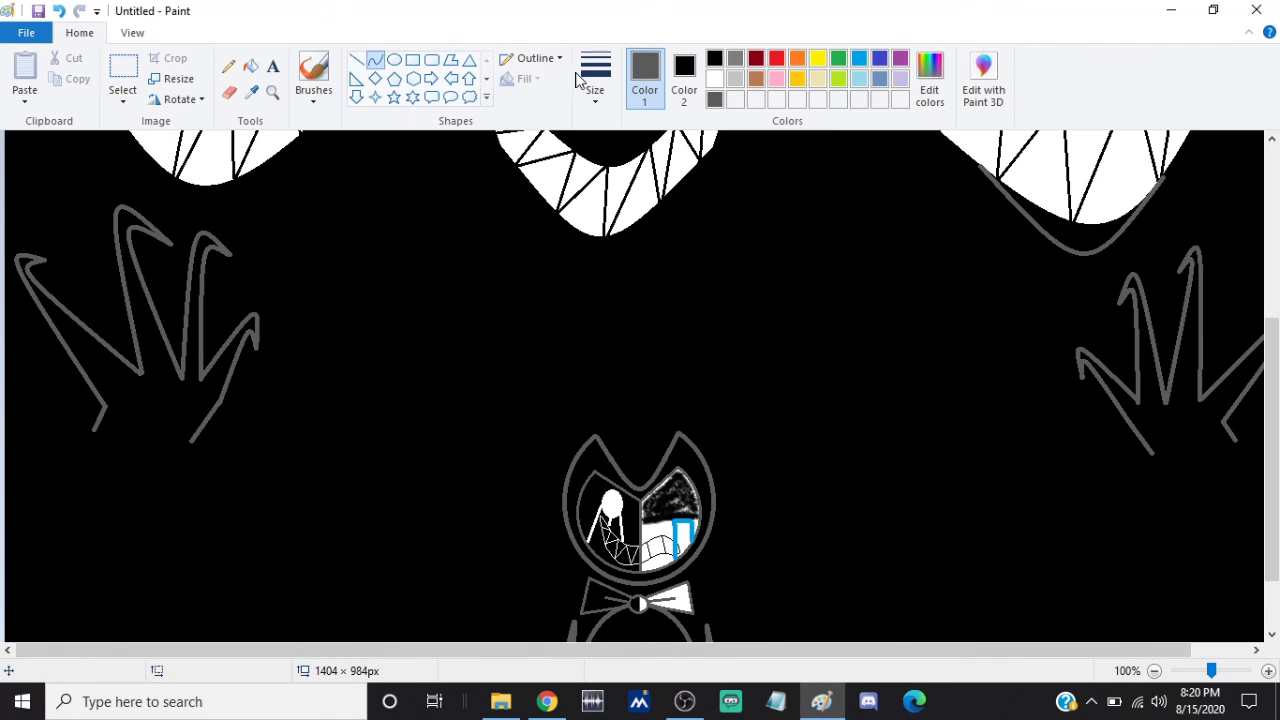
left_click_drag(139, 385, 117, 412)
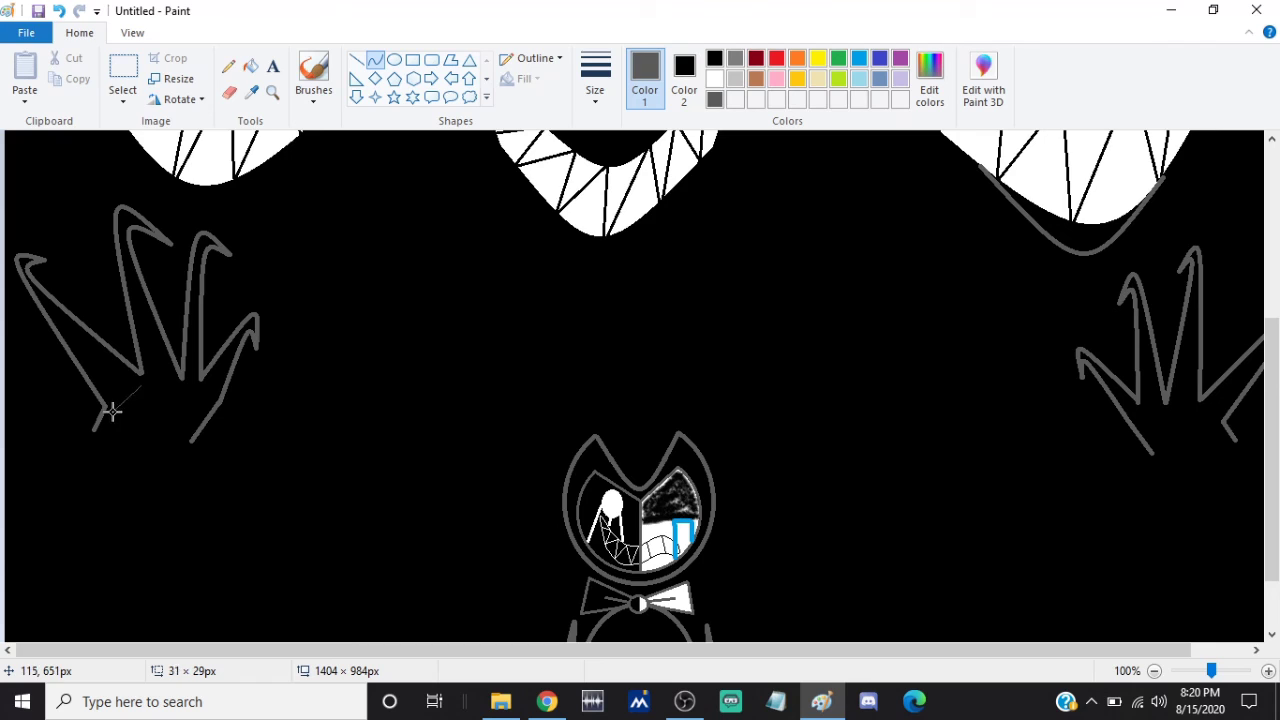
mouse_move(195, 386)
left_mouse_down()
mouse_move(203, 399)
mouse_move(187, 401)
mouse_move(205, 399)
left_mouse_up()
left_click(60, 14)
left_click(372, 61)
Add two thin grey crease curves to the palm of the hand beneath the third grin
left_click_drag(690, 651, 765, 650)
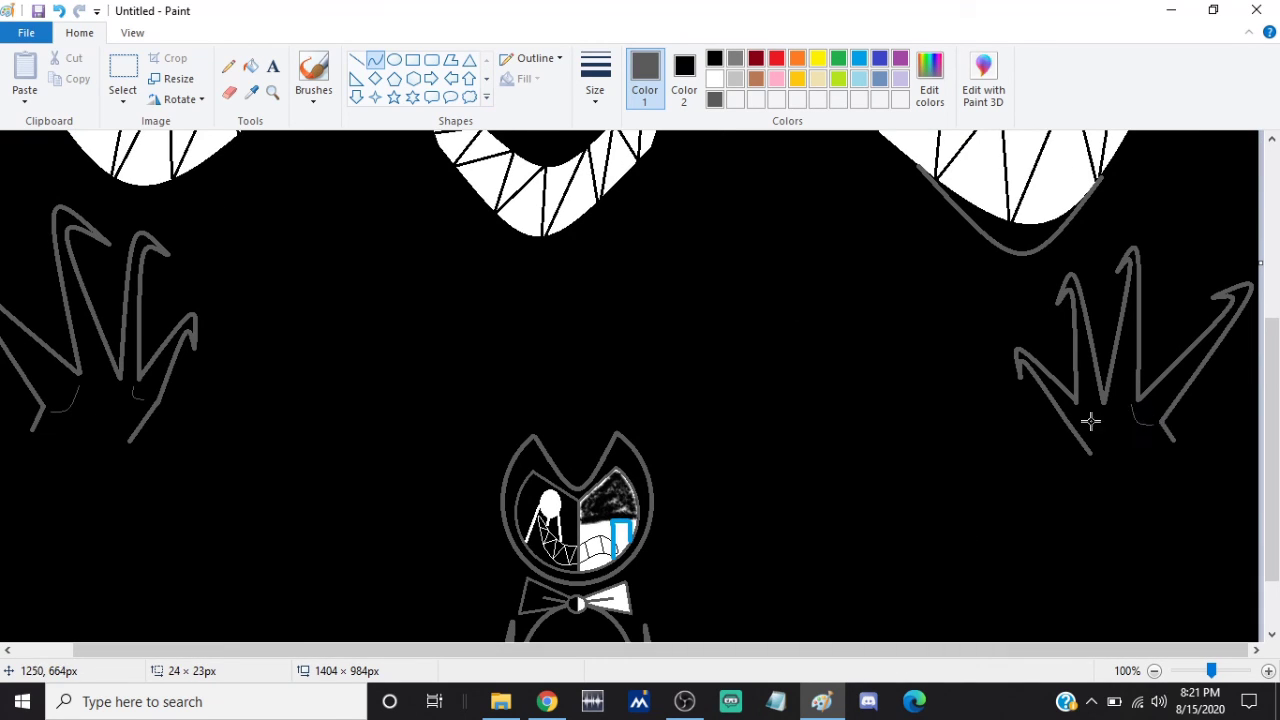
left_click(373, 62)
left_click_drag(1085, 408, 1079, 421)
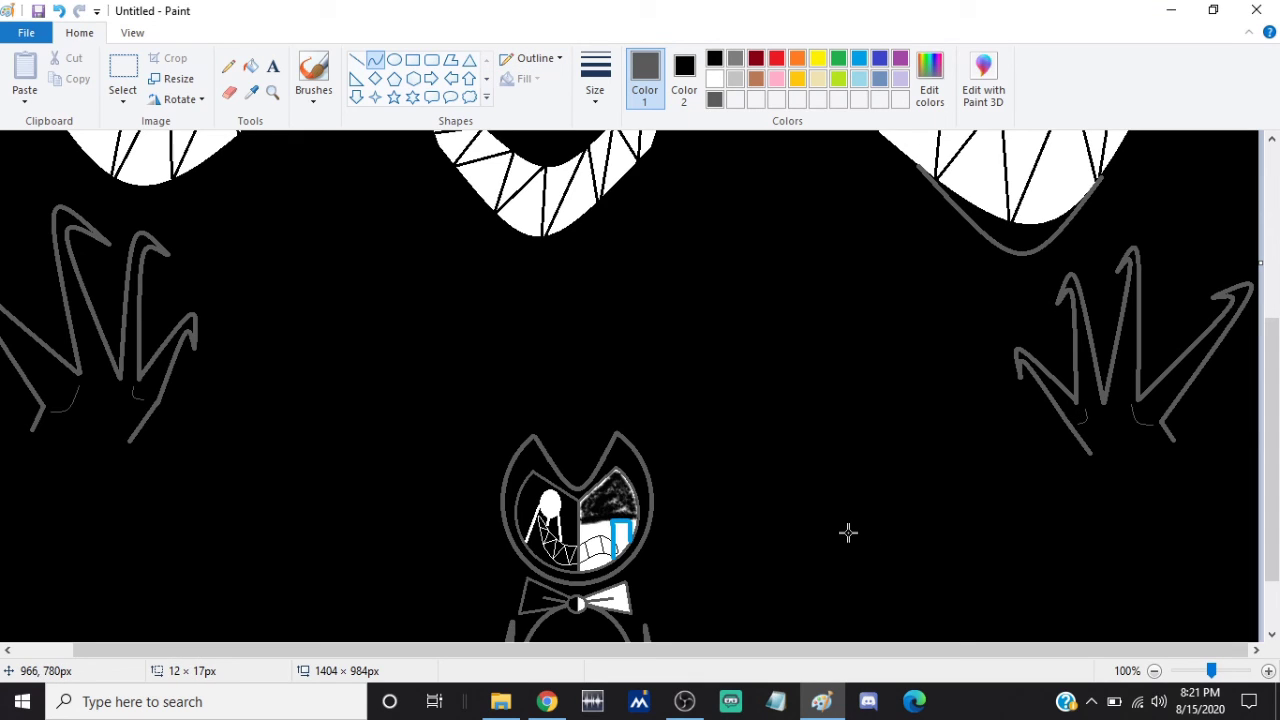
Set a thicker line size and try a short grey wrist stroke below the gap between the first two grins, undoing it
left_click(1268, 671)
left_click_drag(552, 652, 784, 676)
left_click(362, 62)
left_click(375, 60)
left_click(595, 75)
left_click(626, 185)
left_click_drag(1272, 386, 1277, 393)
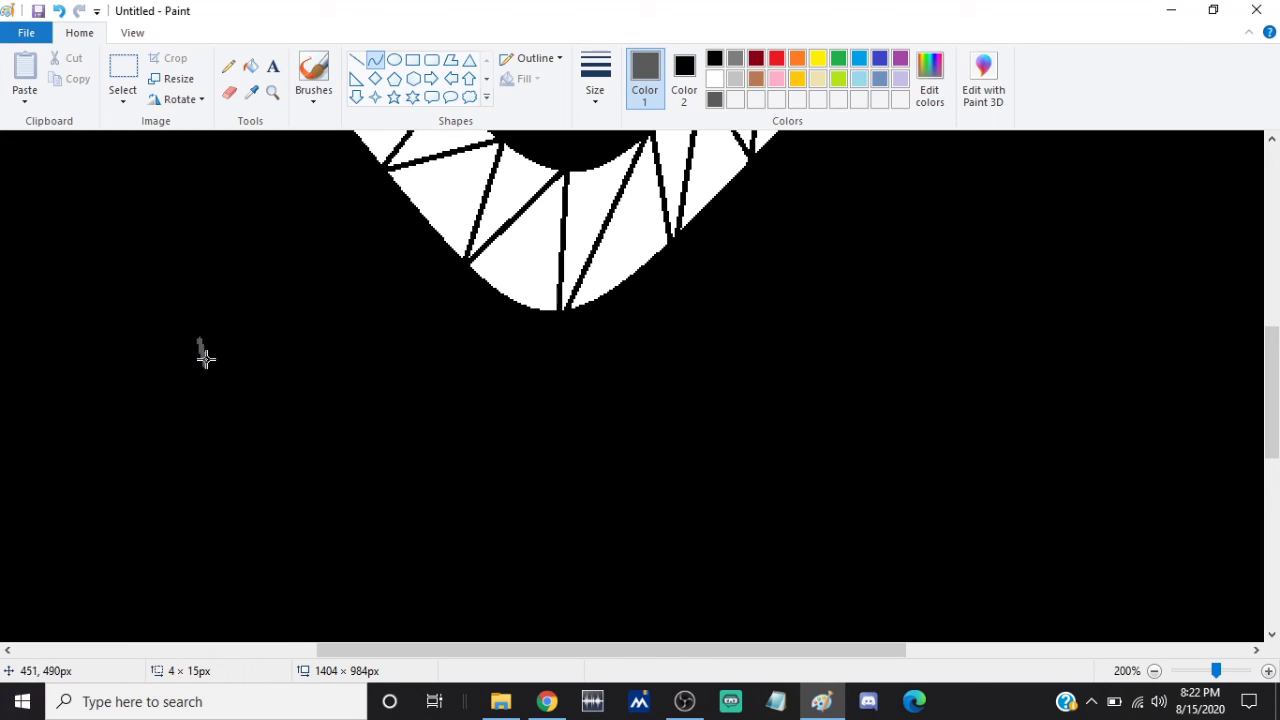
left_click(60, 14)
Try a grey hooked finger edge with a short wrist line beside the second grin, and undo it
left_click(356, 60)
left_click_drag(217, 290, 249, 421)
left_click_drag(229, 329, 246, 406)
left_click_drag(263, 486, 250, 407)
left_click(375, 60)
left_click_drag(233, 355, 371, 204)
left_click(357, 60)
left_click_drag(233, 353, 242, 386)
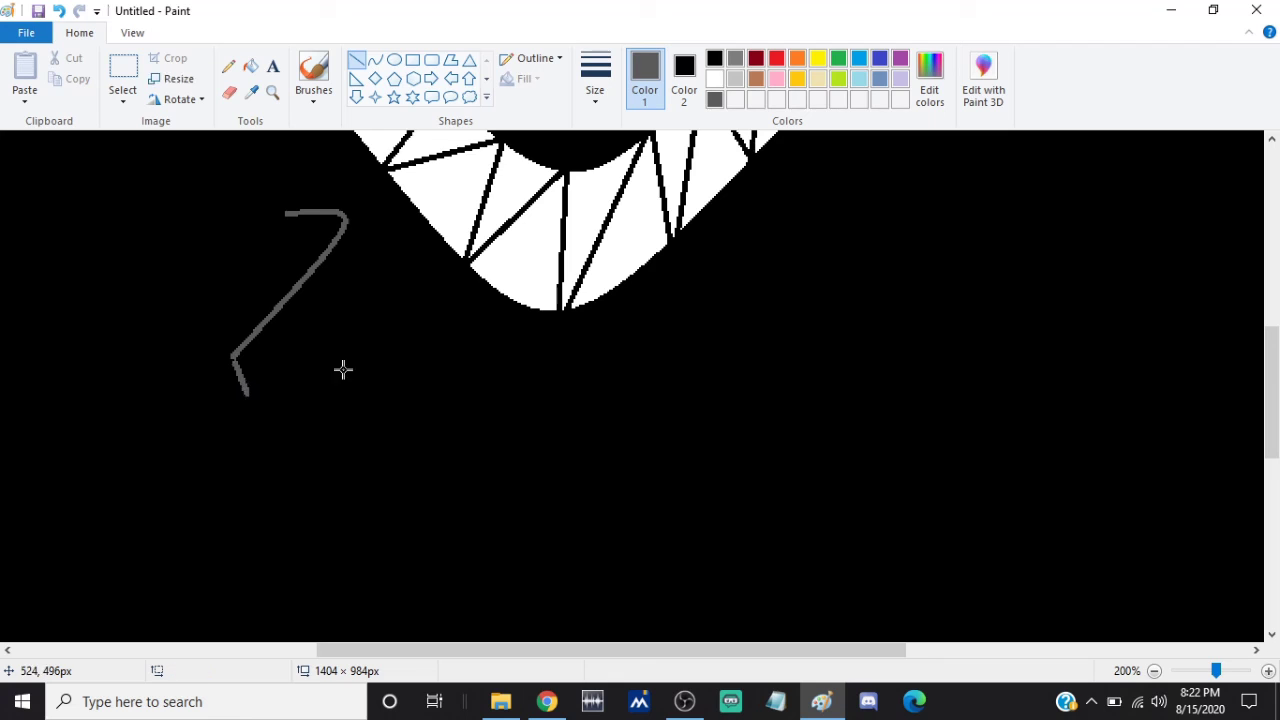
key("ctrl+z")
Draw both edges of a long hooked grey finger reaching toward the second grin's lower-left side
mouse_move(241, 355)
left_mouse_down()
mouse_move(240, 263)
mouse_move(326, 200)
mouse_move(423, 180)
mouse_move(400, 188)
left_mouse_up()
left_click(372, 61)
left_click_drag(325, 202, 210, 310)
left_click_drag(286, 241, 370, 204)
Add a tall hooked second finger to the hand between the first and second grins
left_click_drag(520, 649, 424, 649)
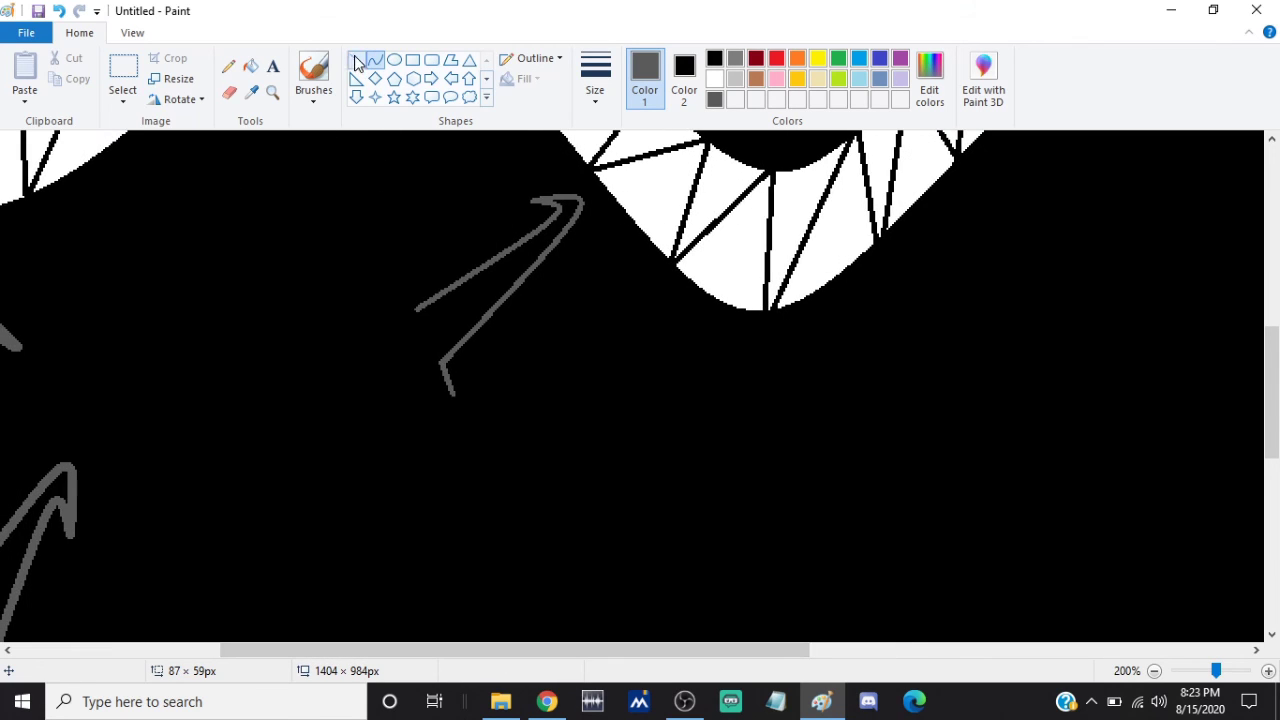
left_click_drag(416, 310, 422, 142)
left_click(60, 11)
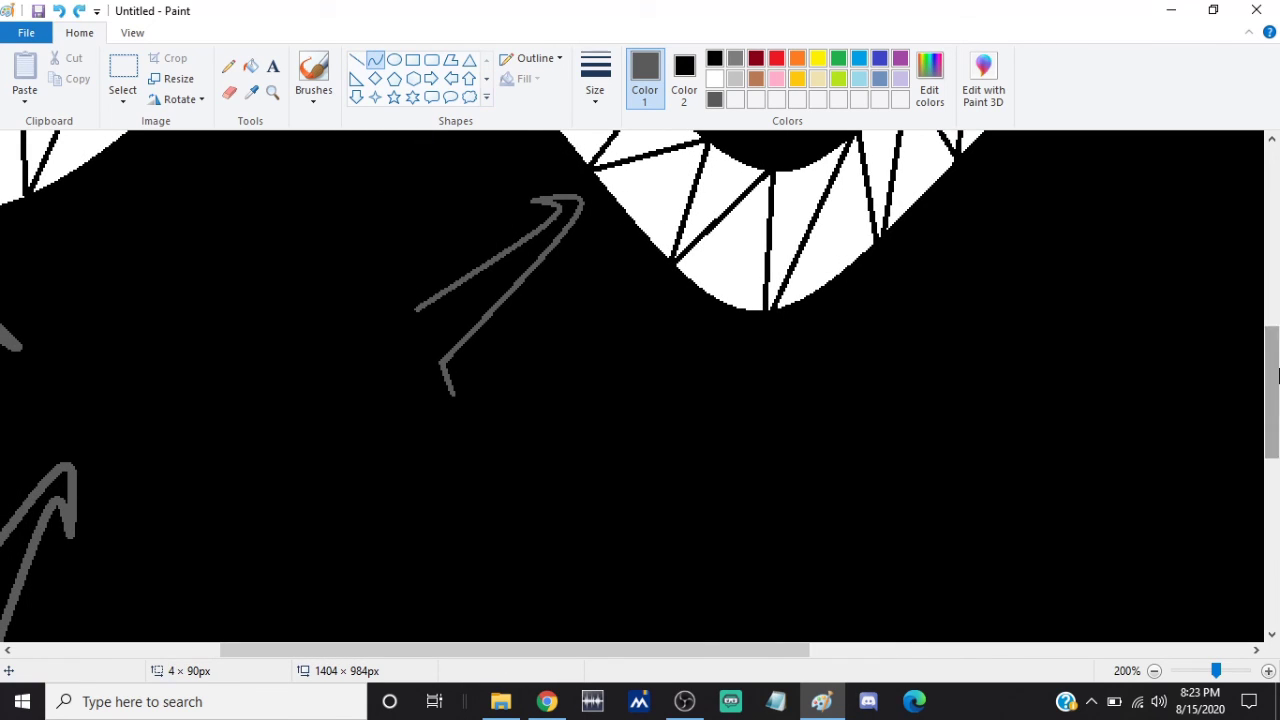
left_click_drag(1278, 429, 1278, 378)
left_click_drag(414, 508, 455, 262)
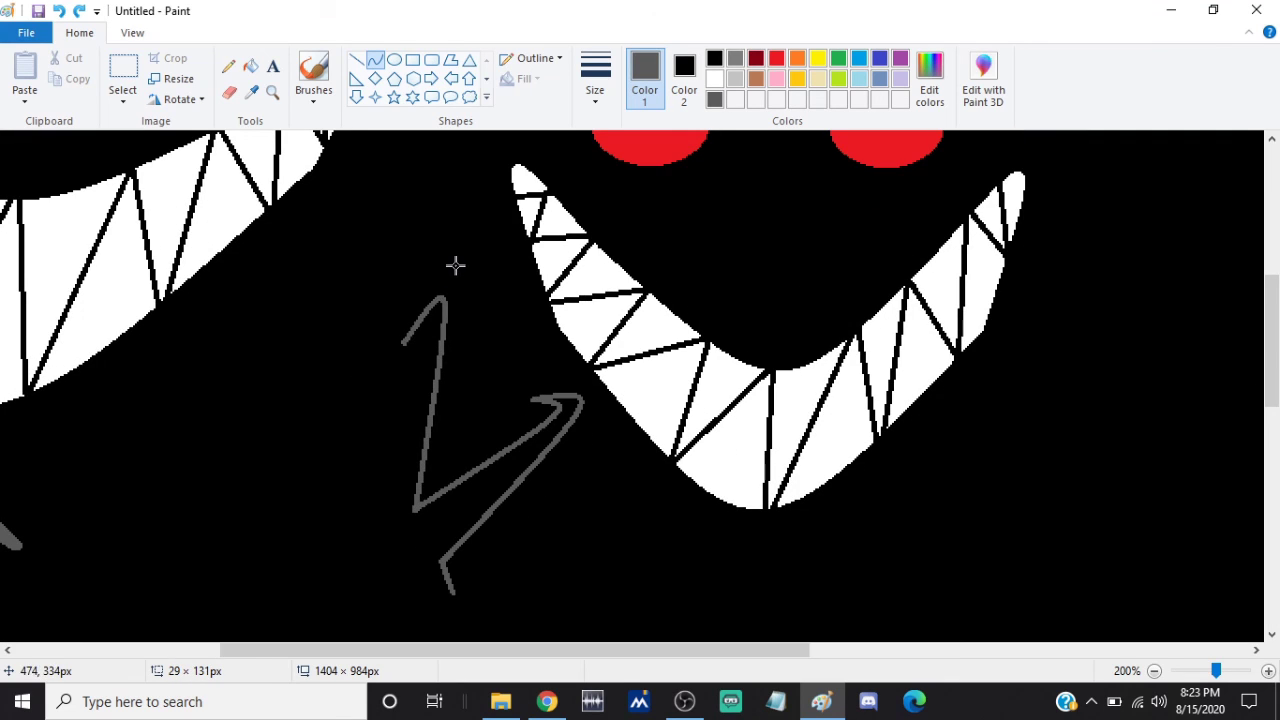
left_click_drag(403, 343, 372, 514)
left_click_drag(397, 376, 446, 302)
Add a hooked third finger to the hand between the first and second grins
left_click(370, 62)
mouse_move(370, 515)
left_mouse_down()
mouse_move(342, 382)
mouse_move(381, 308)
mouse_move(363, 306)
left_mouse_up()
left_click(378, 60)
left_click_drag(343, 382, 329, 527)
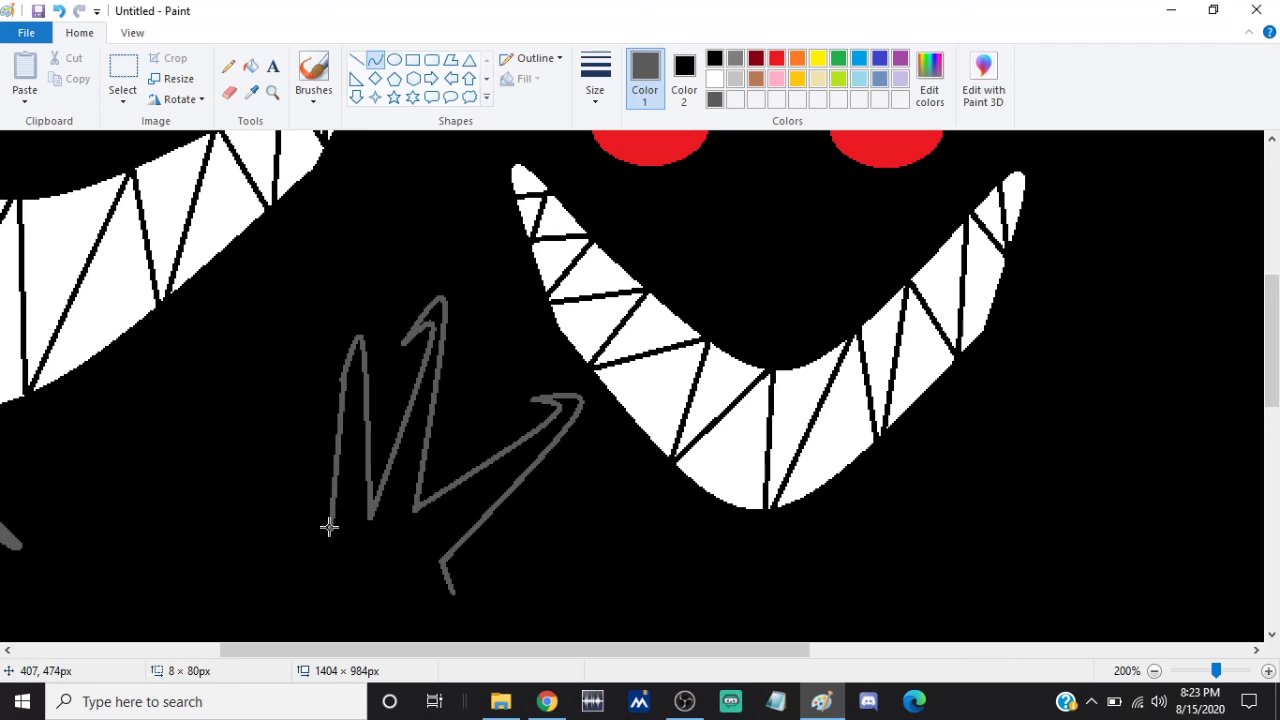
left_click_drag(343, 392, 360, 337)
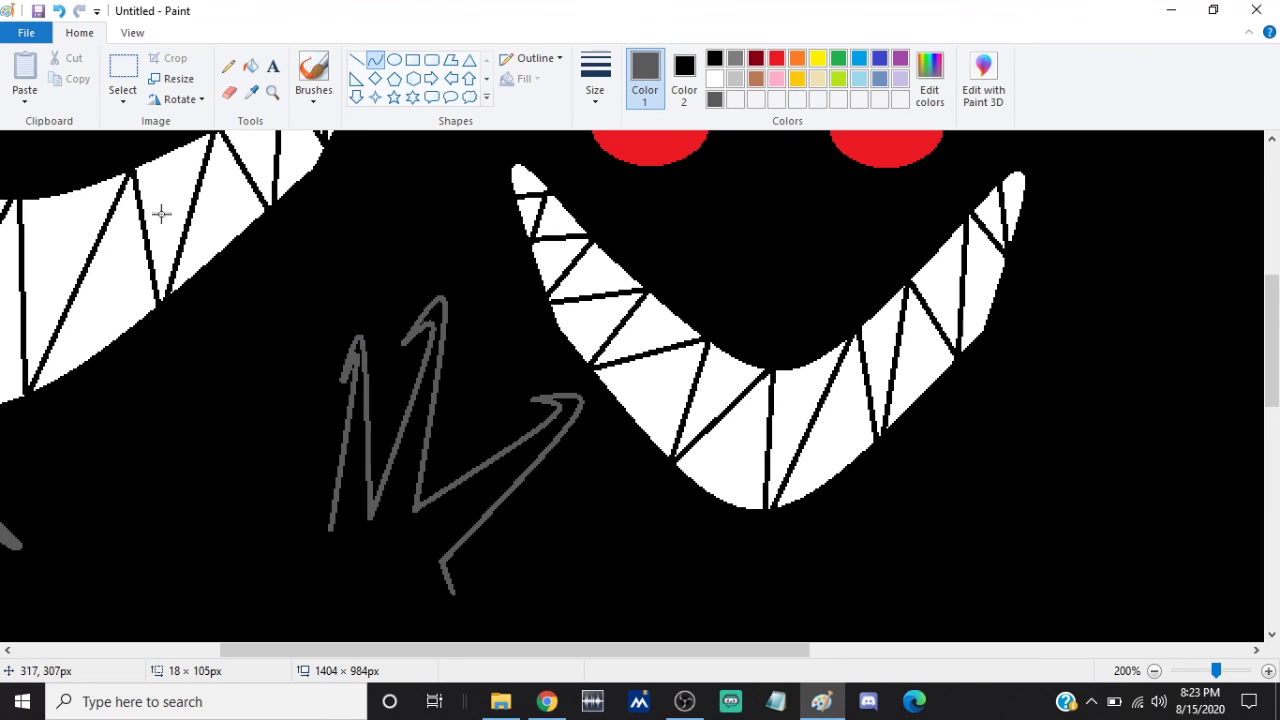
Finish the hand between the first and second grins with a shorter hooked fourth finger and a slanted wrist line
left_click_drag(1277, 363, 1277, 426)
left_click_drag(331, 285, 271, 217)
mouse_move(280, 222)
left_mouse_down()
mouse_move(297, 217)
mouse_move(275, 149)
left_mouse_up()
left_click(374, 62)
mouse_move(271, 217)
left_mouse_down()
mouse_move(308, 300)
mouse_move(281, 183)
left_mouse_up()
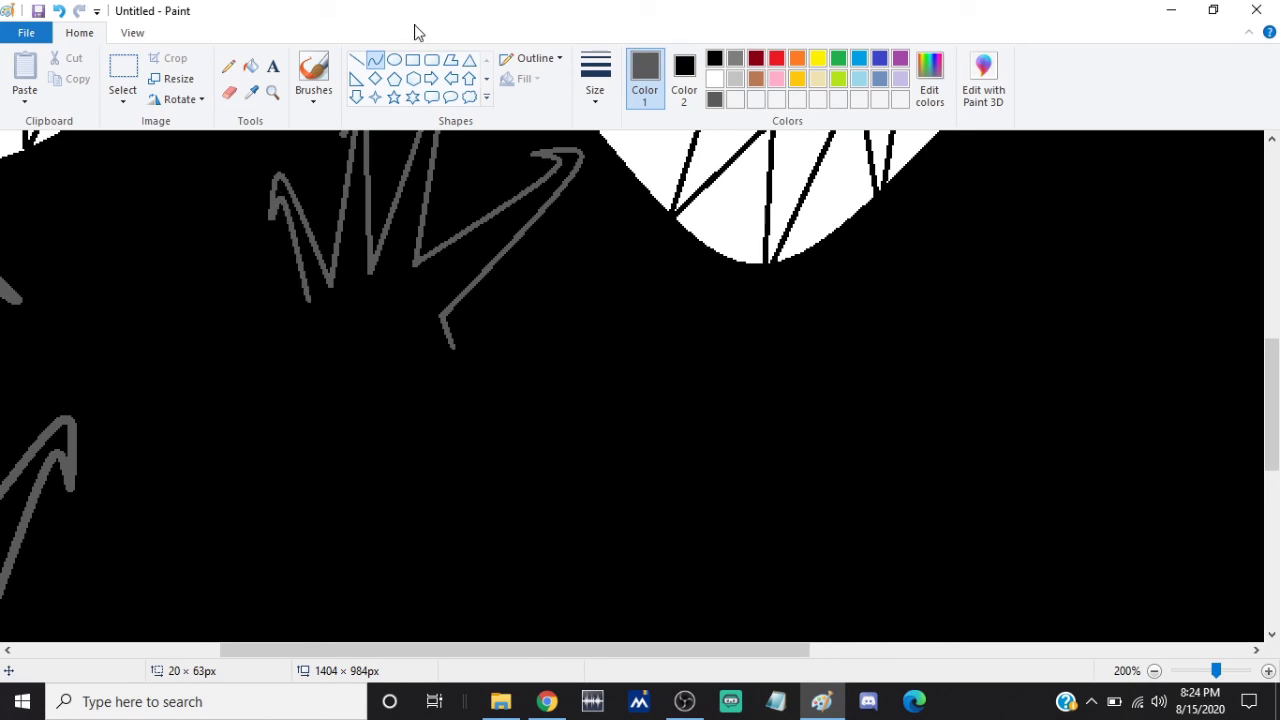
left_click(356, 60)
left_click_drag(305, 288, 347, 363)
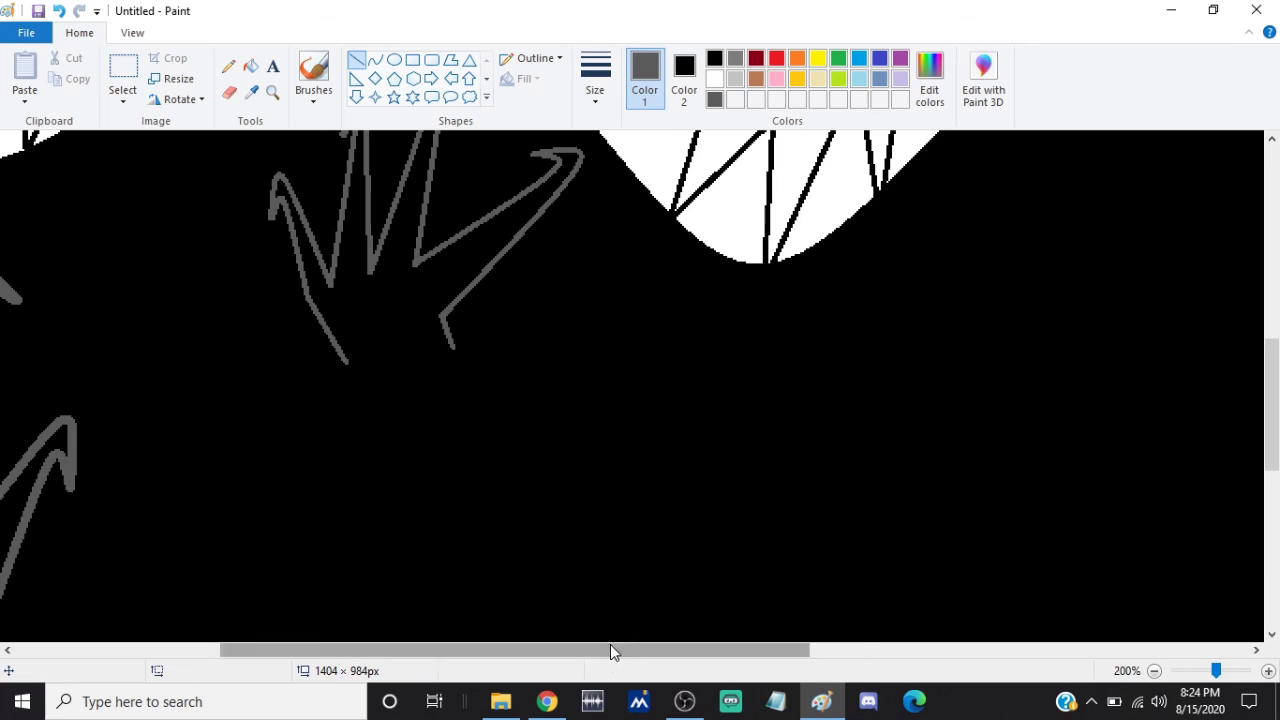
Draw a short wrist line and a long hooked grey finger at the second grin's lower-right side
left_click_drag(614, 651, 671, 651)
scroll(658, 340, "up", 3)
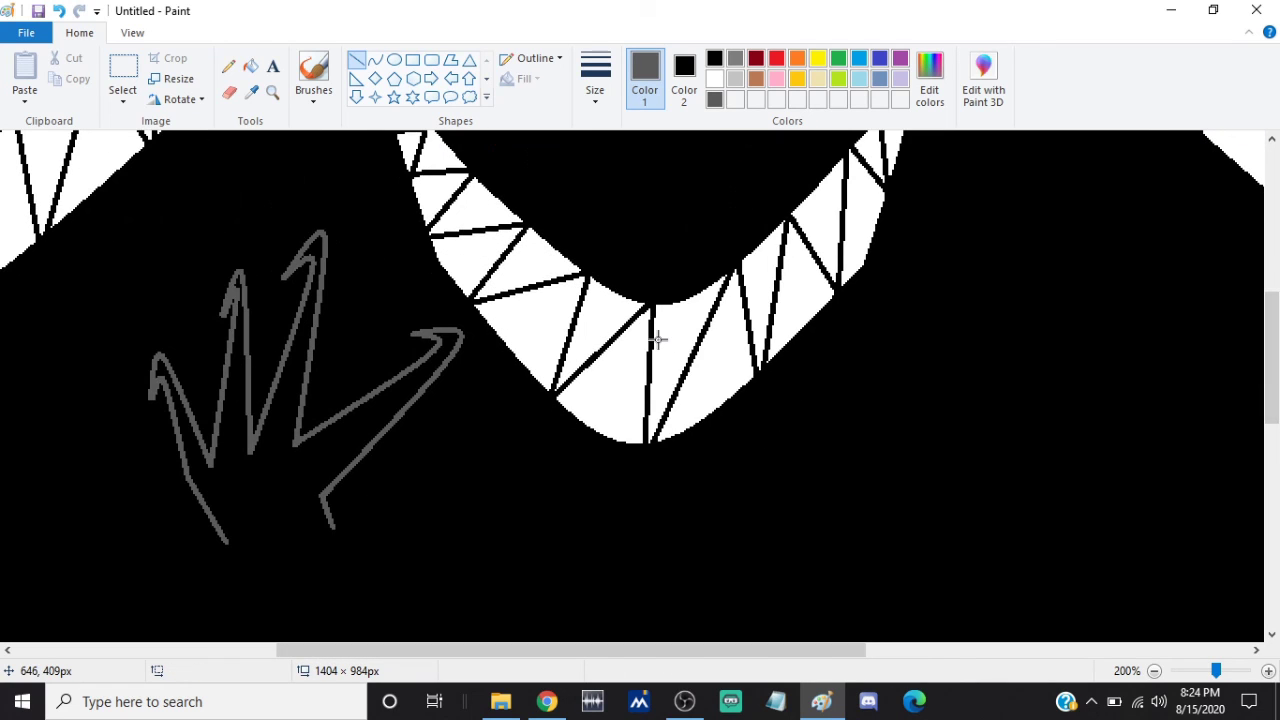
mouse_move(883, 526)
left_mouse_down()
mouse_move(917, 466)
mouse_move(897, 494)
mouse_move(945, 497)
mouse_move(897, 497)
mouse_move(913, 529)
mouse_move(951, 533)
mouse_move(951, 517)
mouse_move(886, 414)
mouse_move(900, 329)
mouse_move(845, 287)
mouse_move(957, 409)
mouse_move(967, 461)
left_mouse_up()
left_click(375, 60)
left_click(375, 60)
left_click_drag(920, 357, 860, 320)
Add a tall hooked second finger to the hand between the second and third grins
left_click(375, 60)
mouse_move(968, 460)
left_mouse_down()
mouse_move(974, 357)
mouse_move(1010, 300)
mouse_move(975, 213)
left_mouse_up()
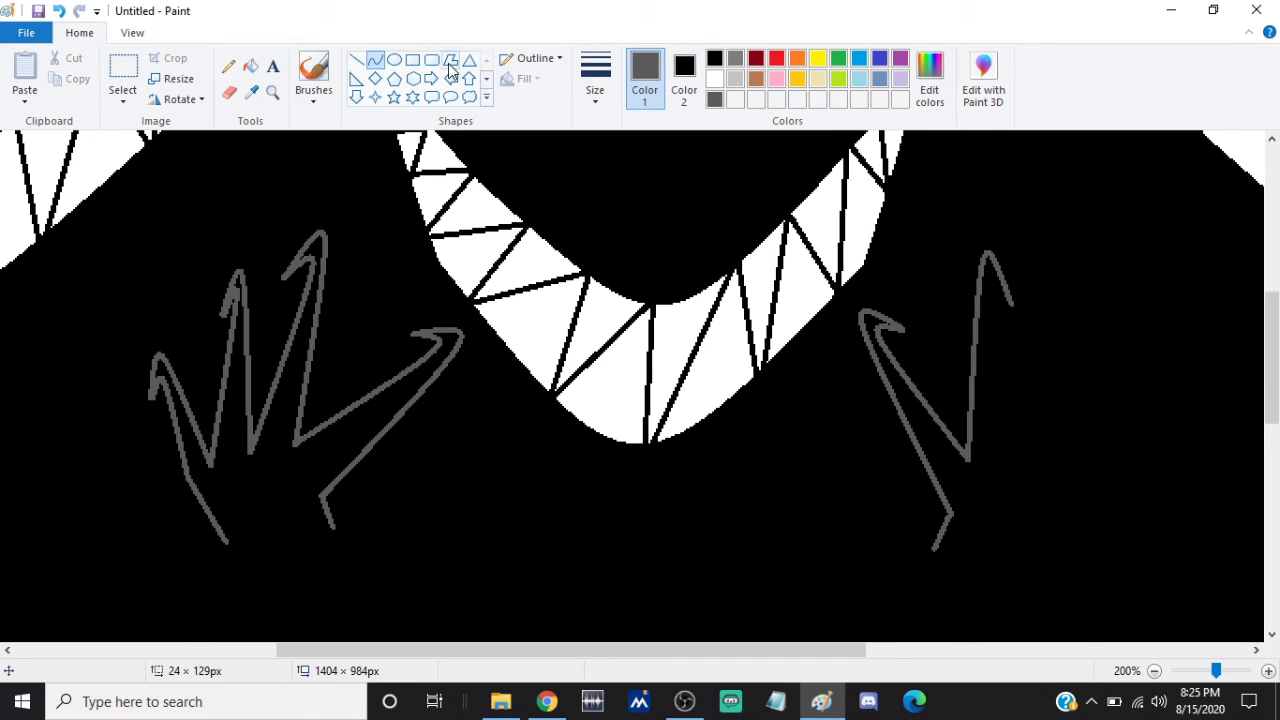
left_click(375, 60)
mouse_move(1010, 300)
left_mouse_down()
mouse_move(1000, 449)
mouse_move(1006, 331)
mouse_move(979, 254)
left_mouse_up()
Add a hooked third finger to the hand between the second and third grins
left_click(375, 60)
left_click_drag(1002, 449, 1062, 338)
left_click_drag(1056, 328, 1049, 272)
left_click(375, 60)
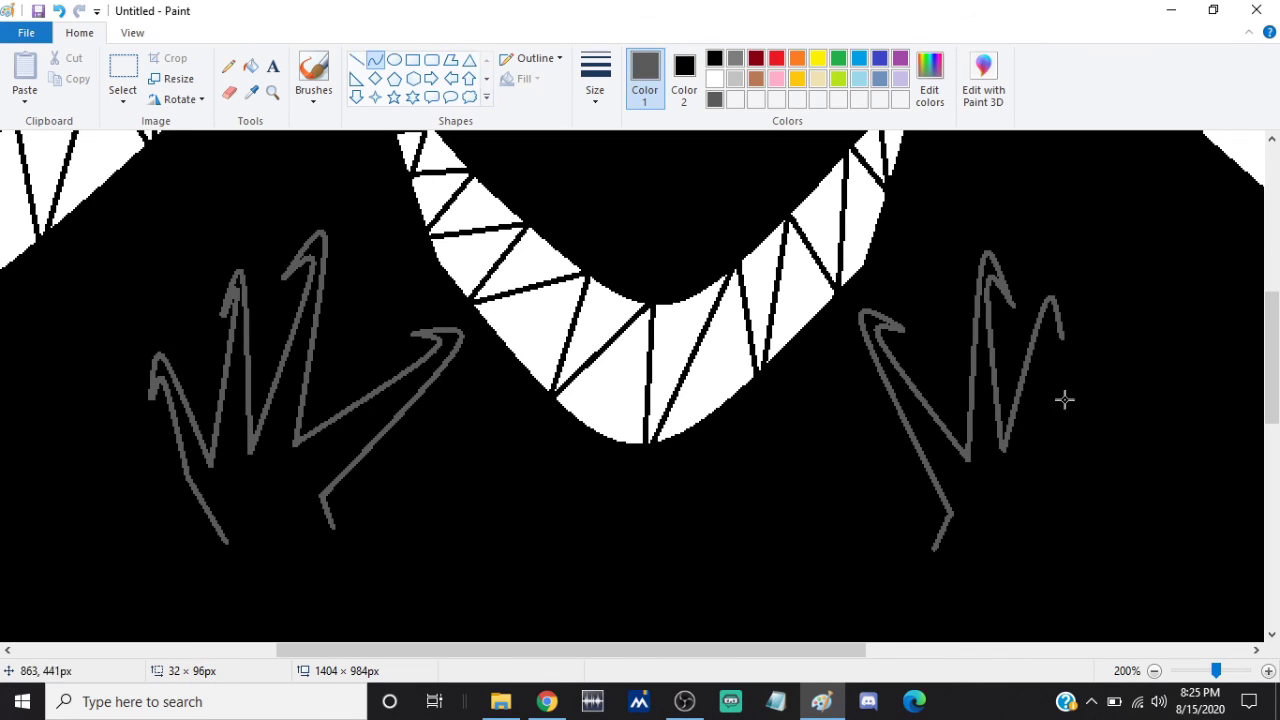
left_click_drag(1061, 341, 1040, 462)
mouse_move(1040, 462)
left_mouse_down()
mouse_move(1054, 369)
mouse_move(1045, 307)
left_mouse_up()
Finish the hand between the second and third grins with a short hooked fourth finger and a slanted wrist line
left_click(375, 60)
mouse_move(1040, 462)
left_mouse_down()
mouse_move(1088, 380)
mouse_move(1092, 420)
mouse_move(1076, 367)
left_mouse_up()
left_click(375, 60)
mouse_move(1090, 421)
left_mouse_down()
mouse_move(1075, 481)
mouse_move(1074, 388)
left_mouse_up()
left_click(356, 60)
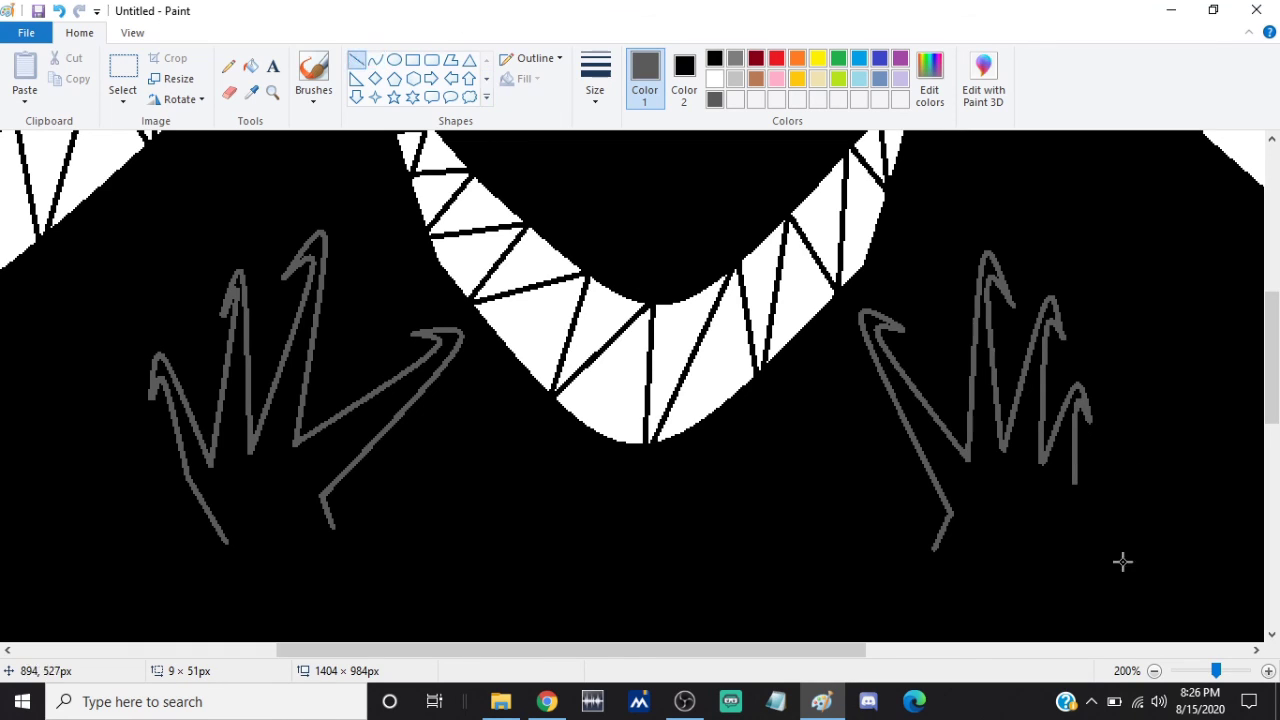
left_click_drag(1072, 481, 1014, 568)
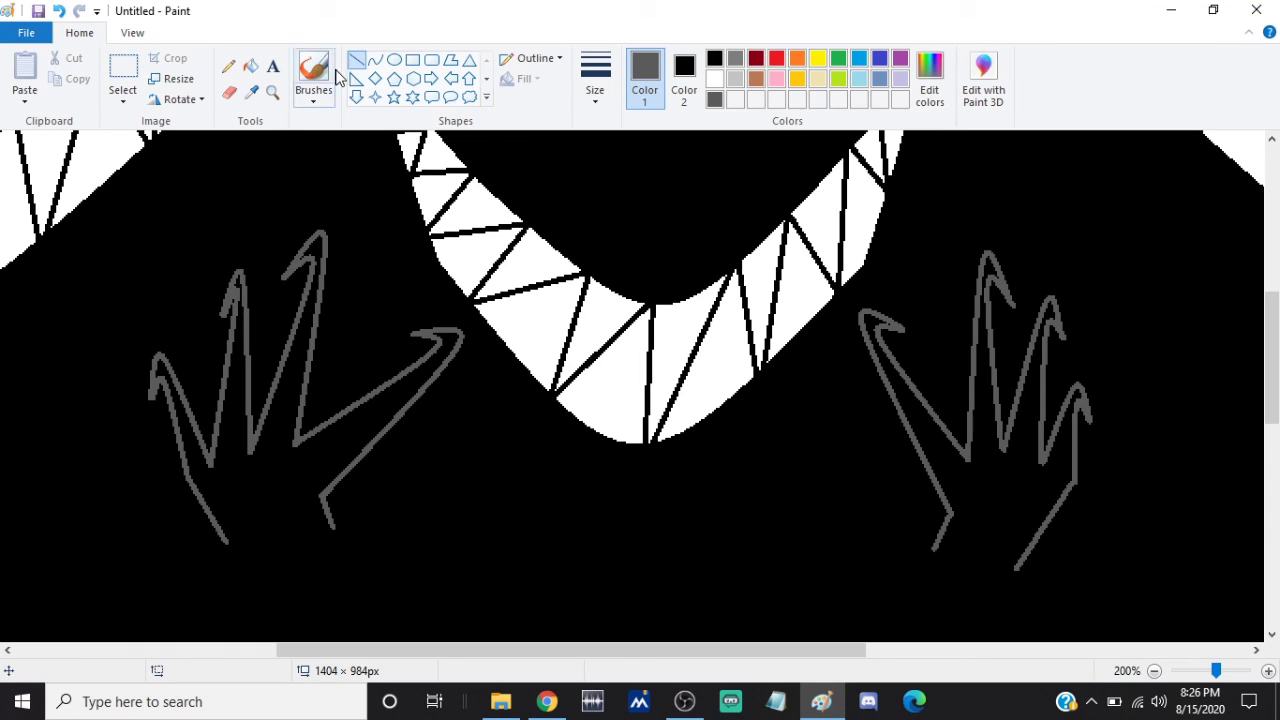
Set the thinnest line size and add two crease curves to the palm of the hand between the first and second grins
left_click(375, 60)
left_click(605, 88)
left_click(612, 131)
left_click_drag(289, 457, 306, 486)
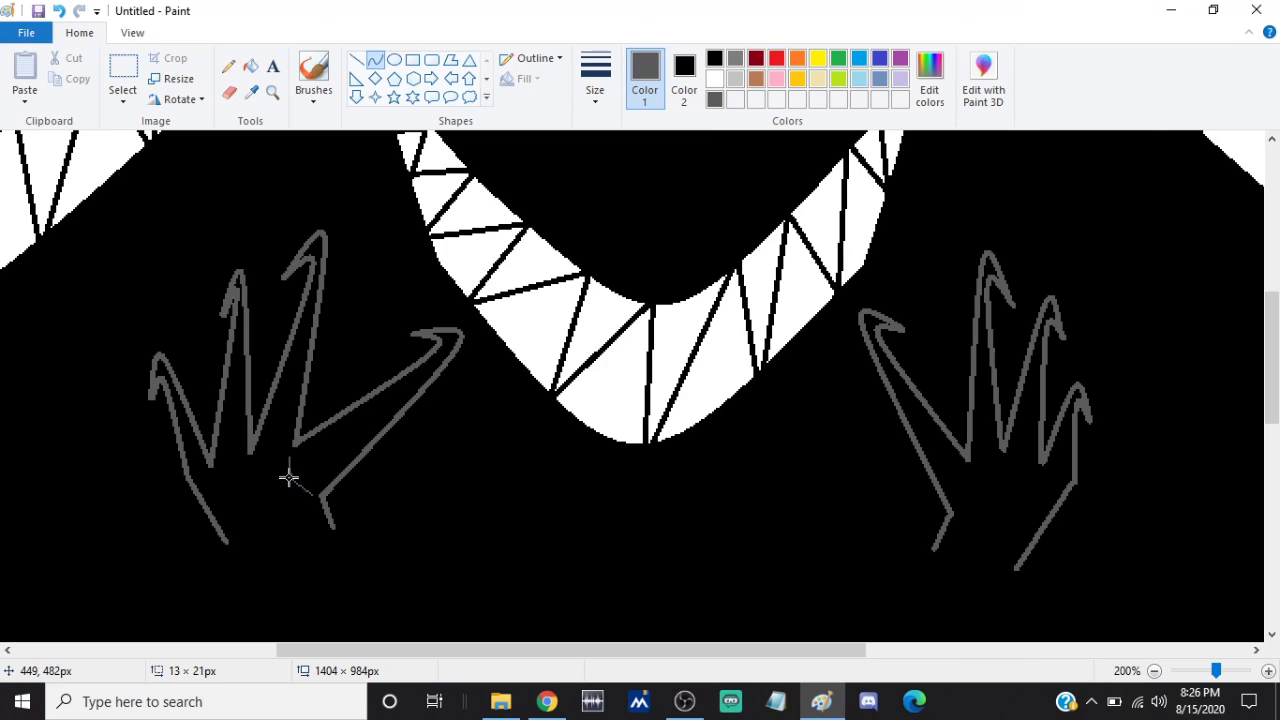
left_click(375, 60)
left_click_drag(225, 468, 218, 494)
Add two thin crease curves to the palm of the hand between the second and third grins
left_click(372, 62)
left_click_drag(974, 467, 956, 500)
left_click(373, 60)
left_click_drag(1038, 476, 1040, 478)
left_click(1154, 671)
left_click_drag(1272, 592, 1273, 422)
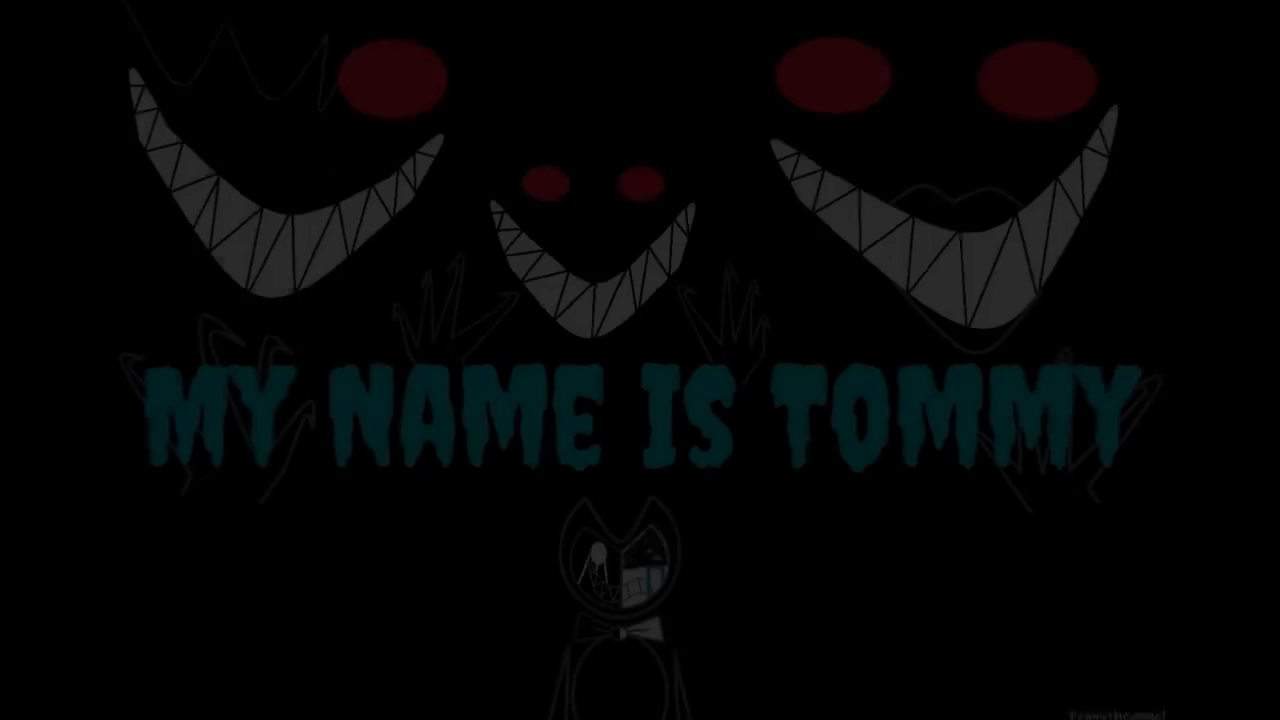